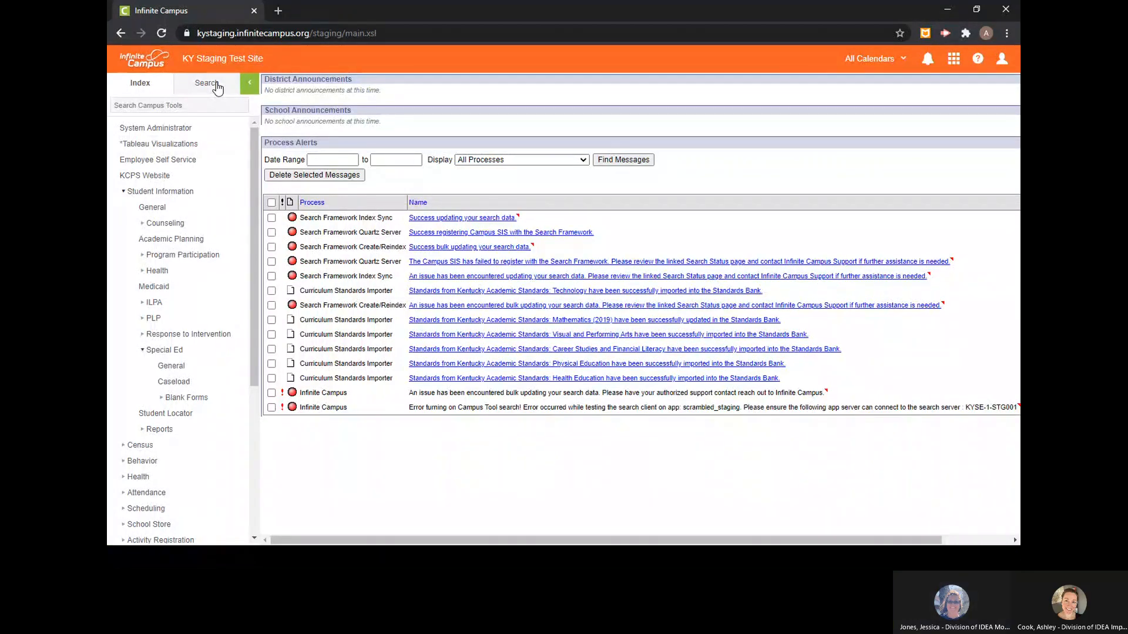
- Search the students for "student" and open the grade 09 high school test student's record
left_click(217, 88)
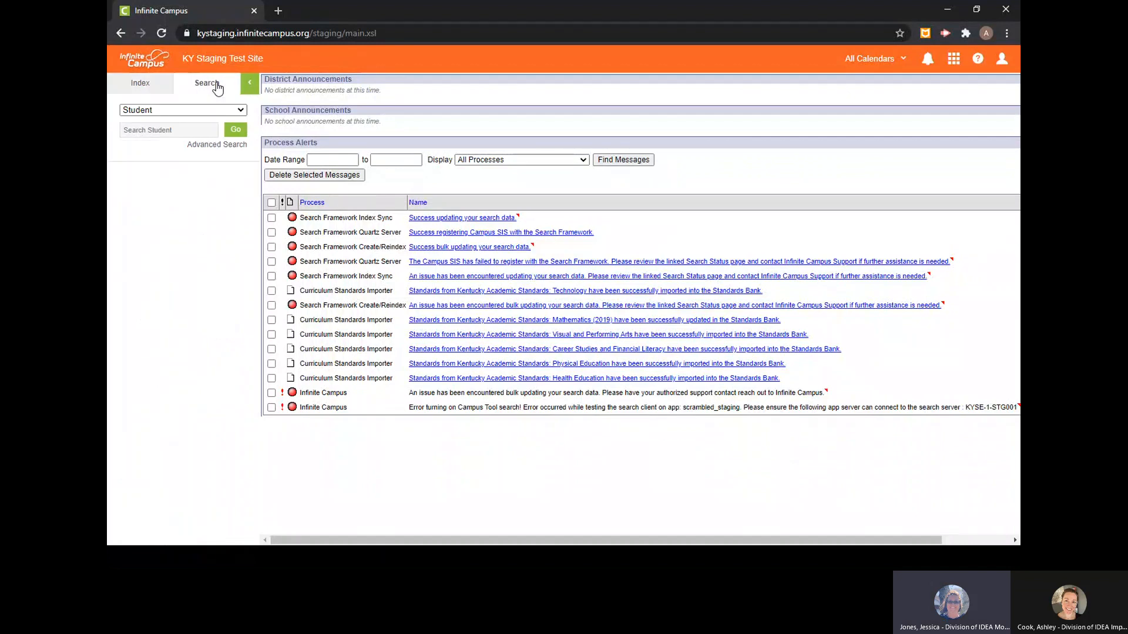
left_click(195, 127)
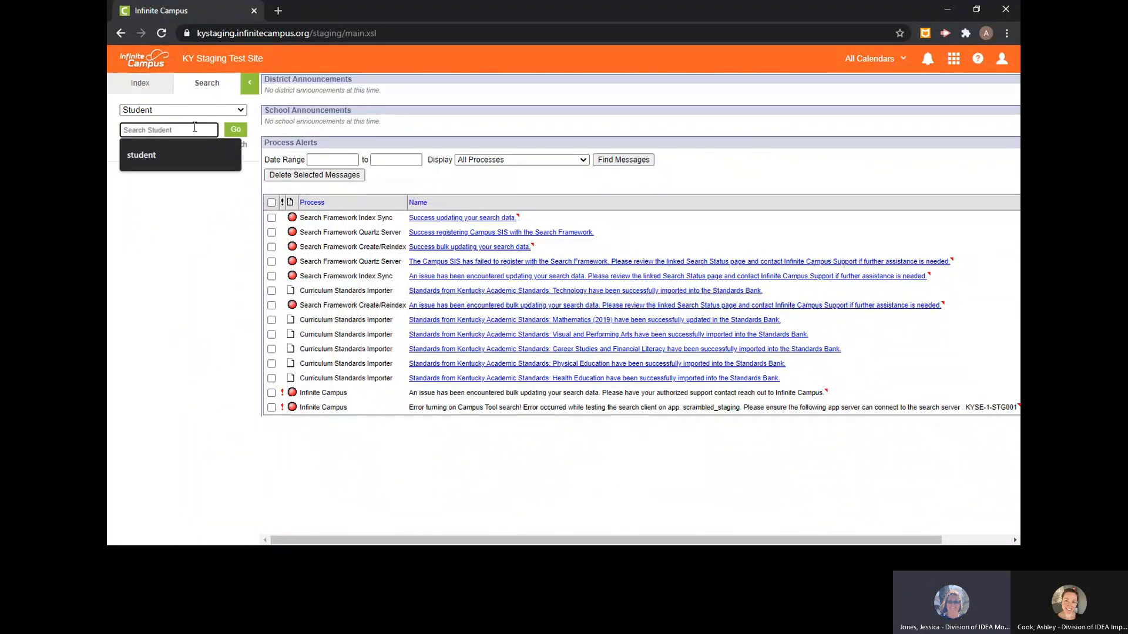
left_click(175, 225)
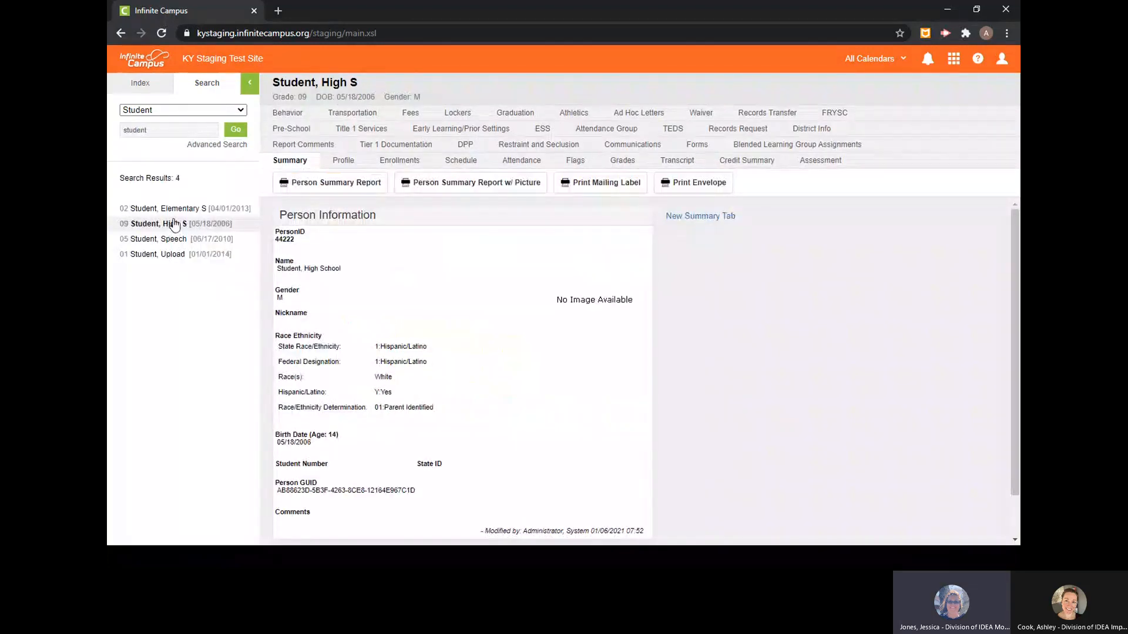
- Open Goal Monitoring in the student's general Special Ed tools and start a new goal monitoring record
left_click(141, 86)
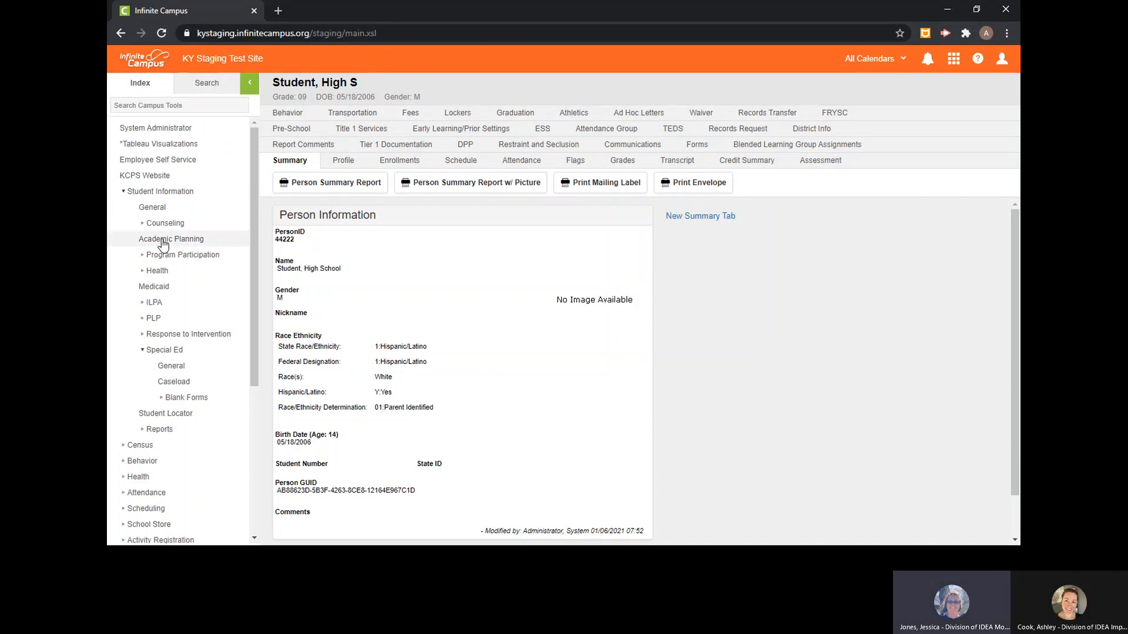
left_click(182, 366)
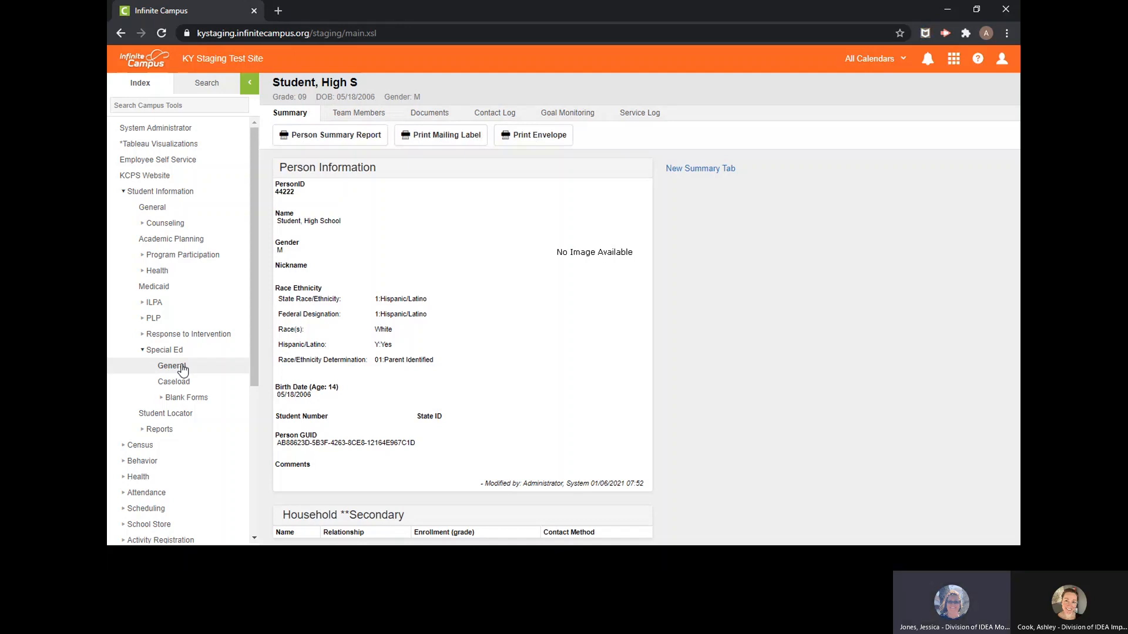
left_click(553, 116)
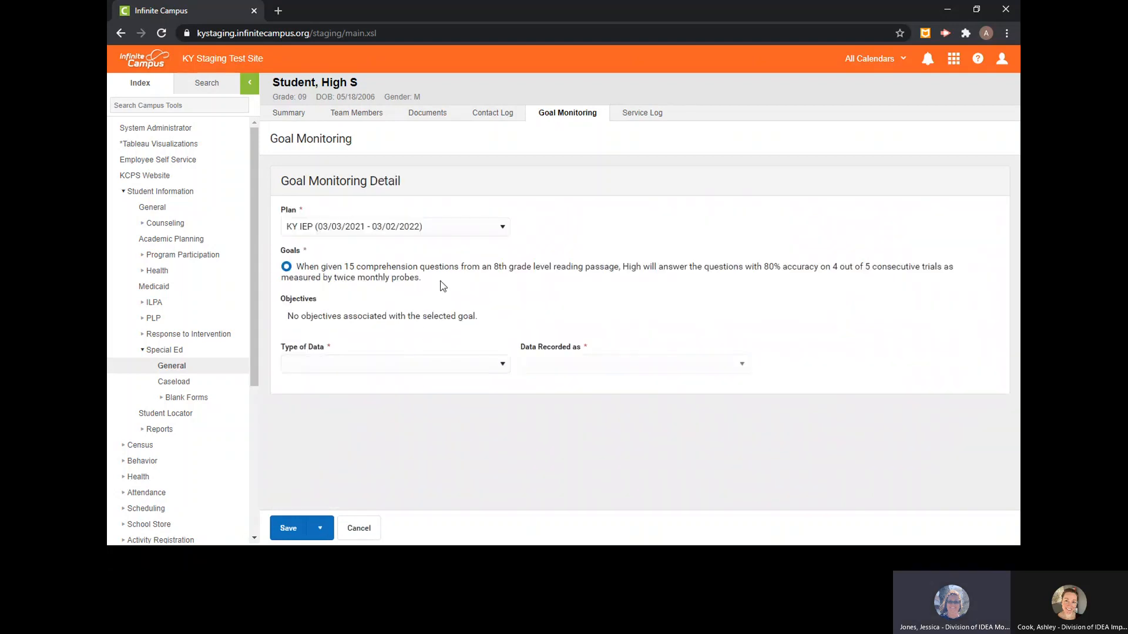
- Save a goal monitoring record for plan KY IEP (03/03/2021 - 03/02/2022) with data type Event Recording, recorded as Percent
left_click(501, 227)
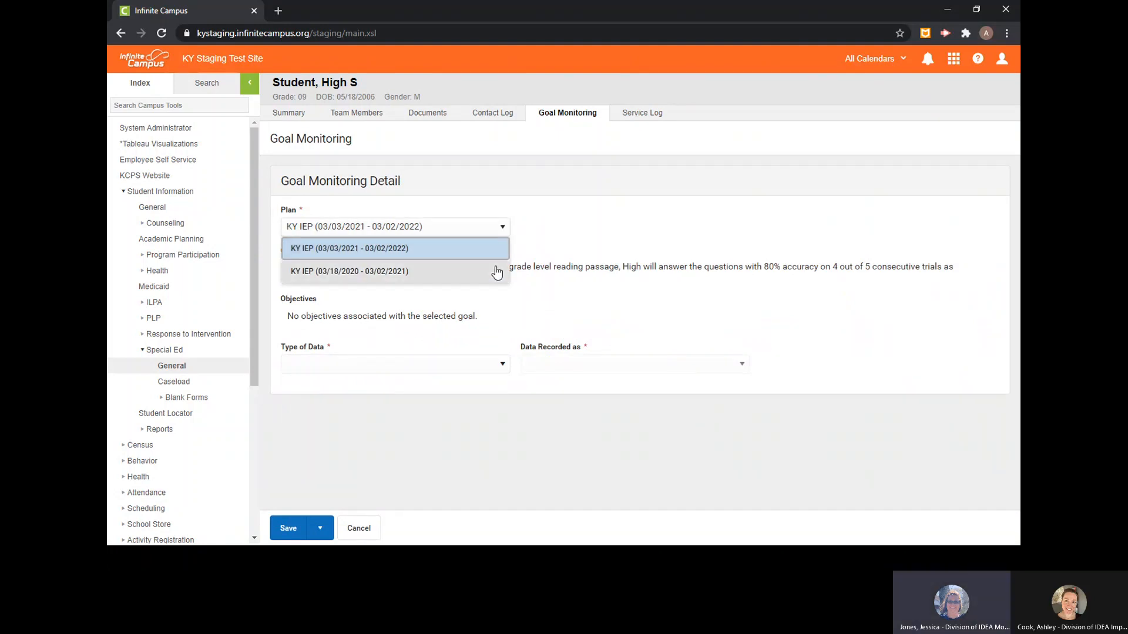
left_click(493, 250)
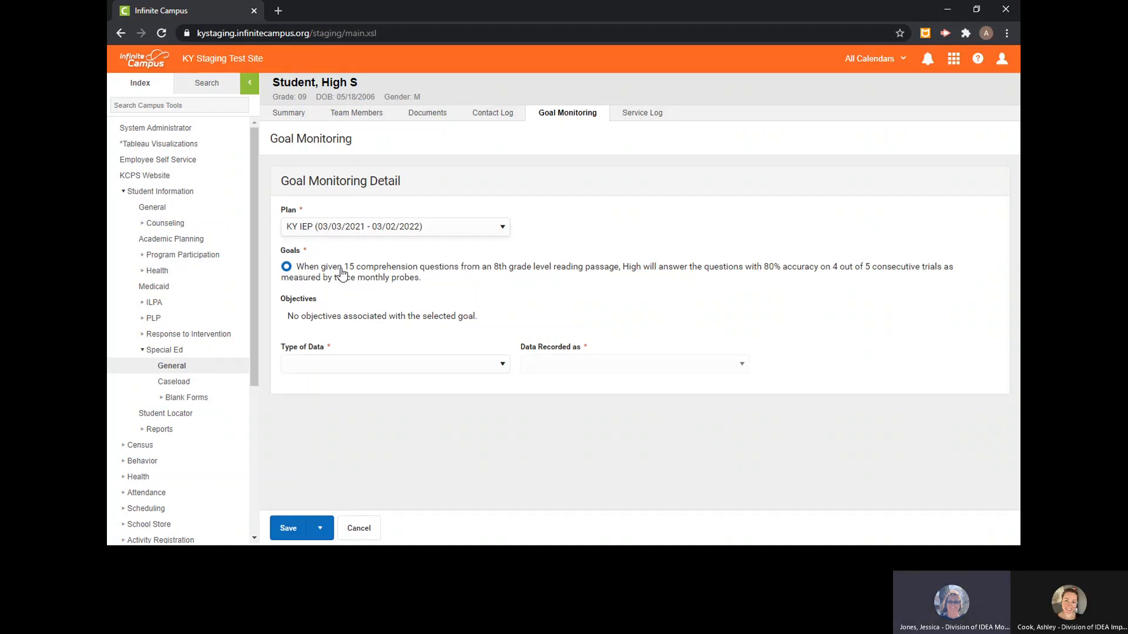
left_click(500, 365)
left_click(448, 410)
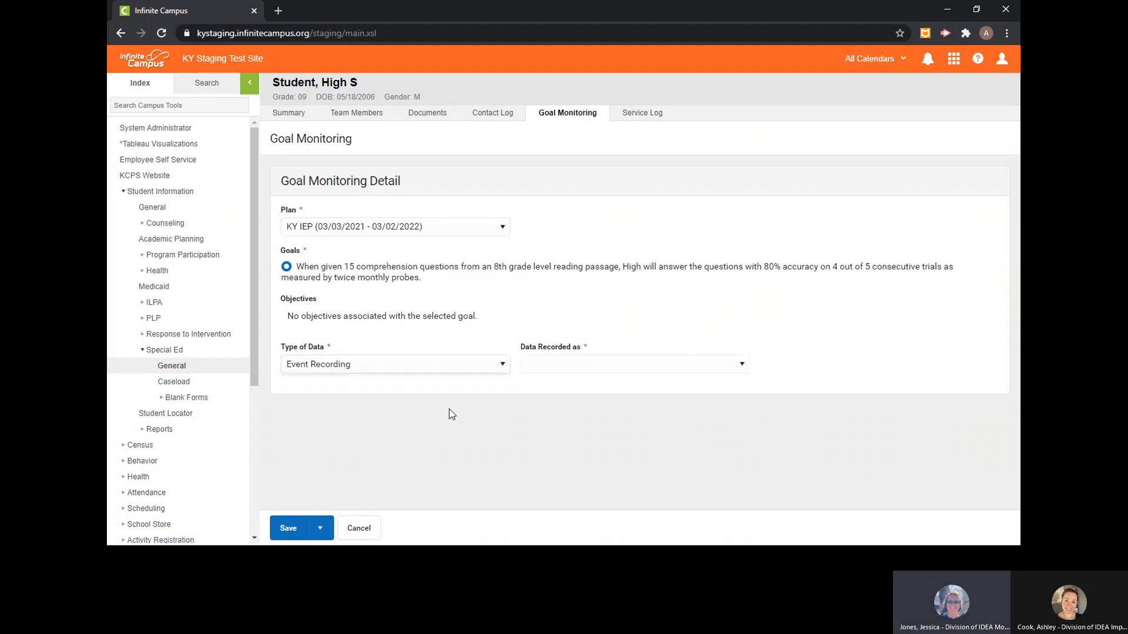
left_click(593, 371)
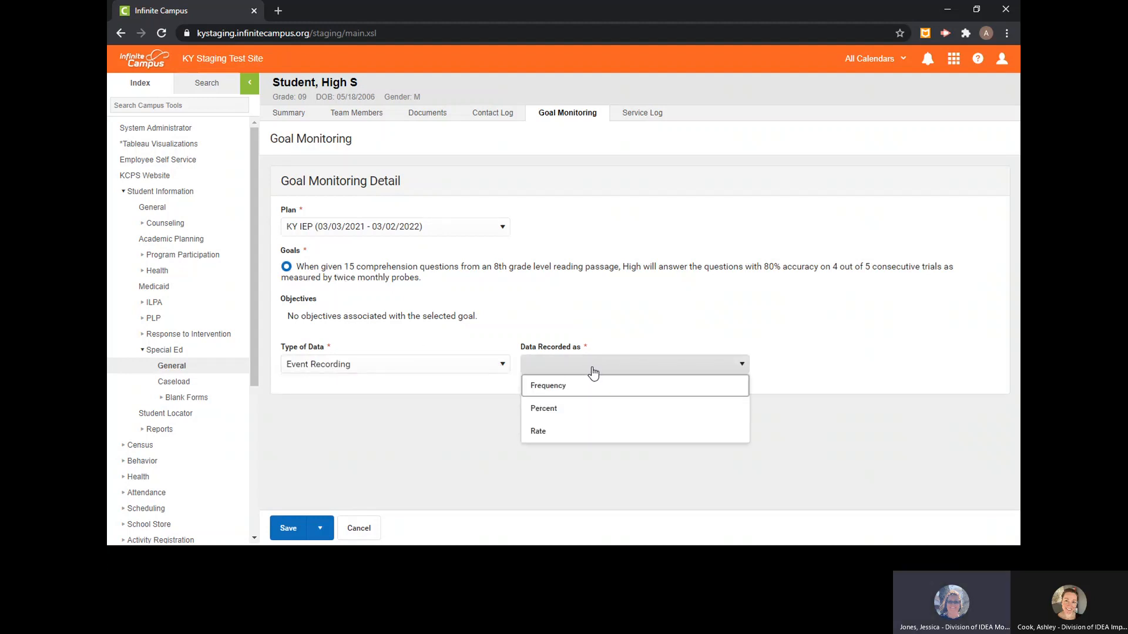
left_click(589, 411)
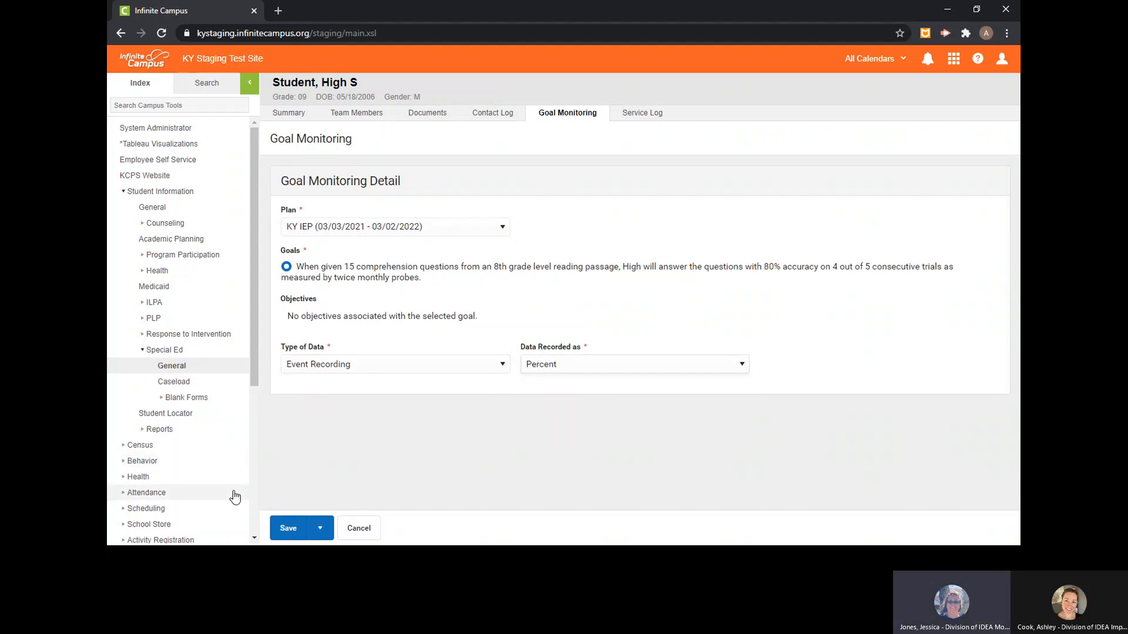
left_click(322, 534)
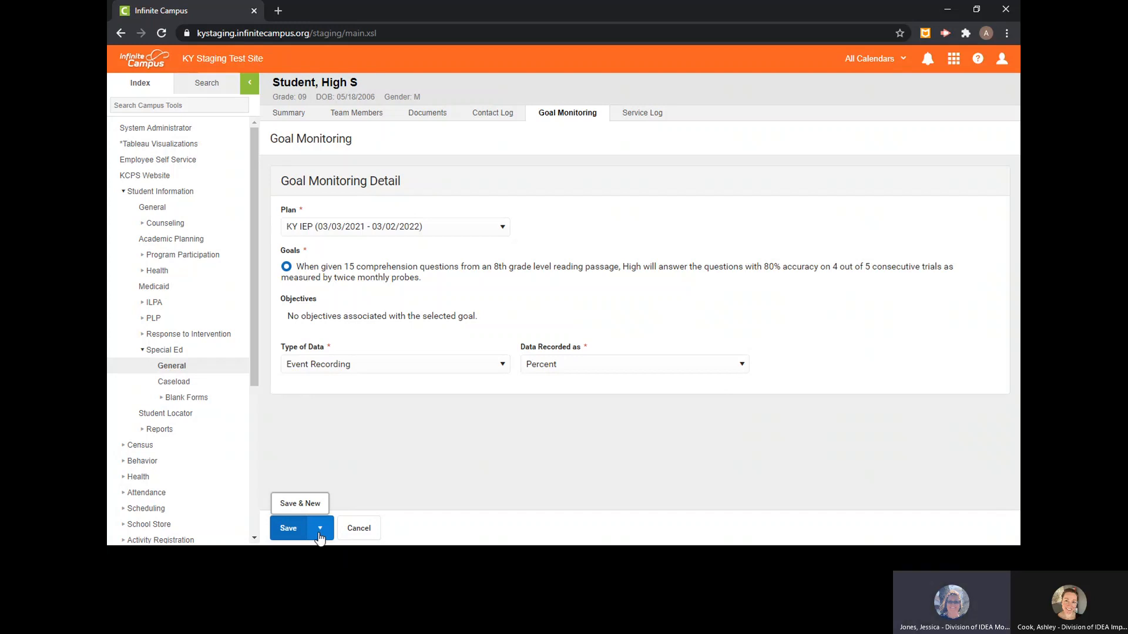
left_click(289, 528)
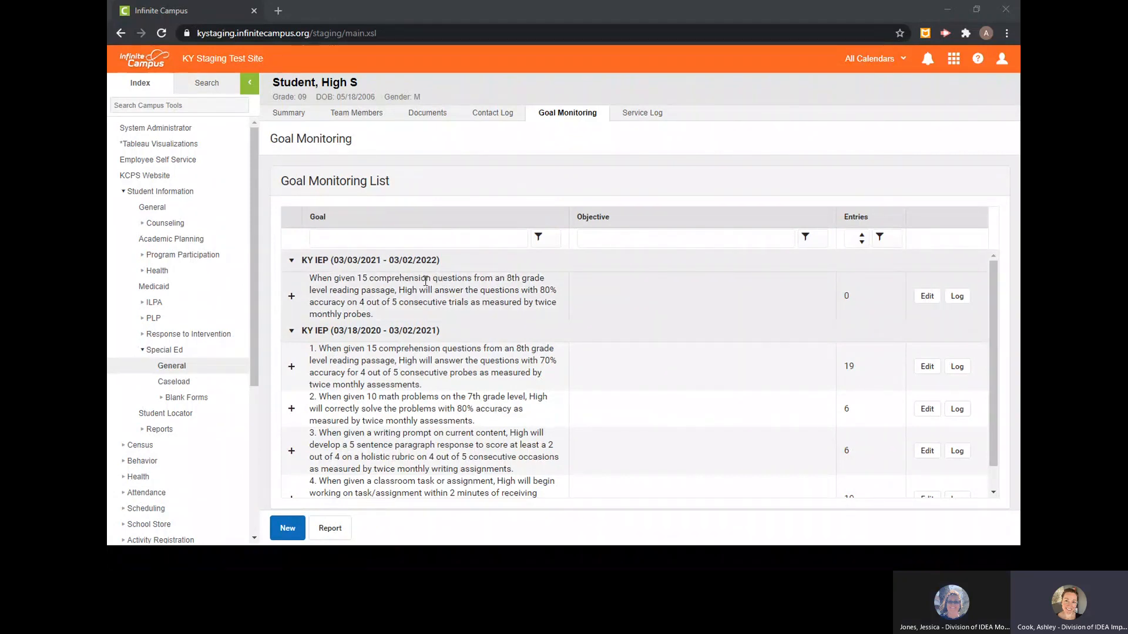
- Collapse the KY IEP (03/18/2020 - 03/02/2021) group and open the log of the reading comprehension goal in the 2021-2022 plan
left_click(291, 331)
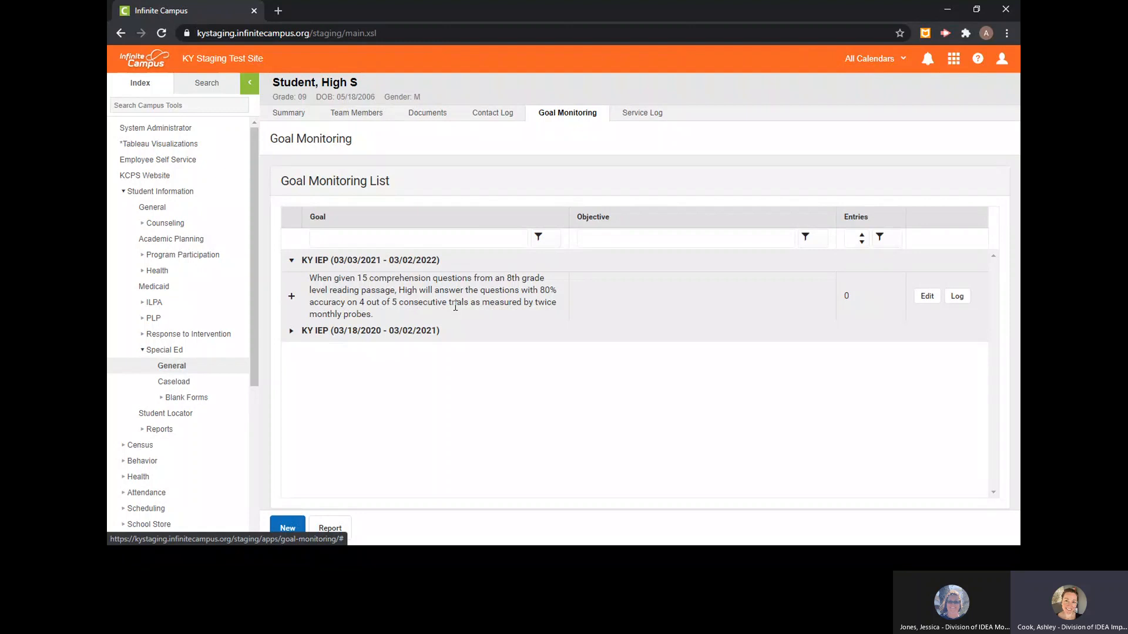
left_click(960, 296)
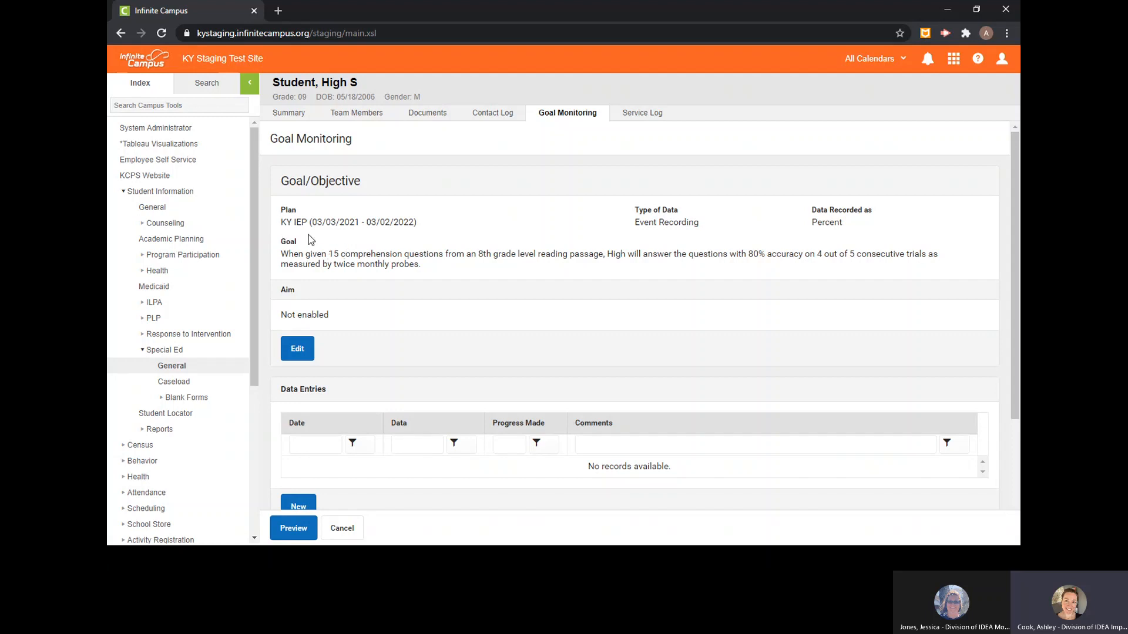
scroll(349, 289, "down", 2)
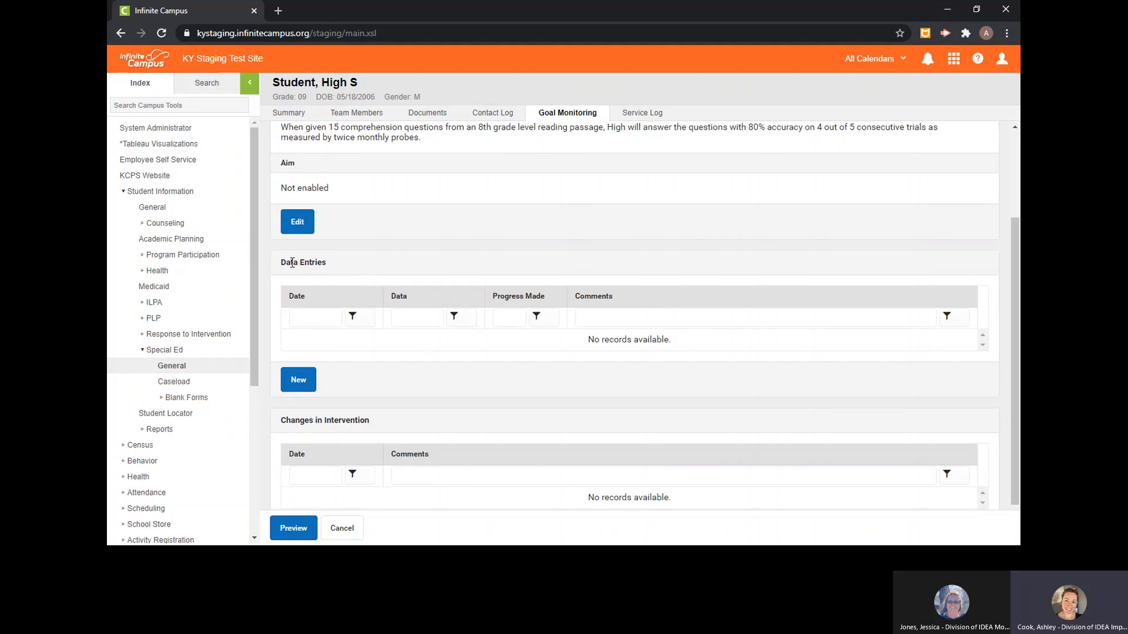
- Start a new data entry dated 03/12/2021 with a value of 60 percent, leaving the adequate-progress question blank
left_click(300, 391)
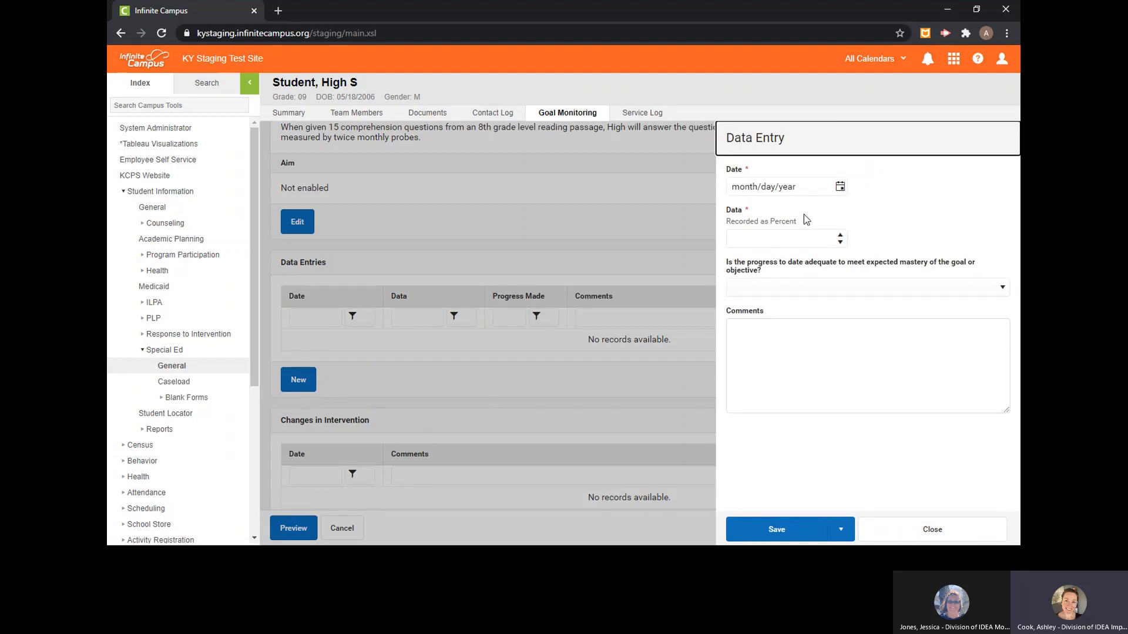
left_click(840, 187)
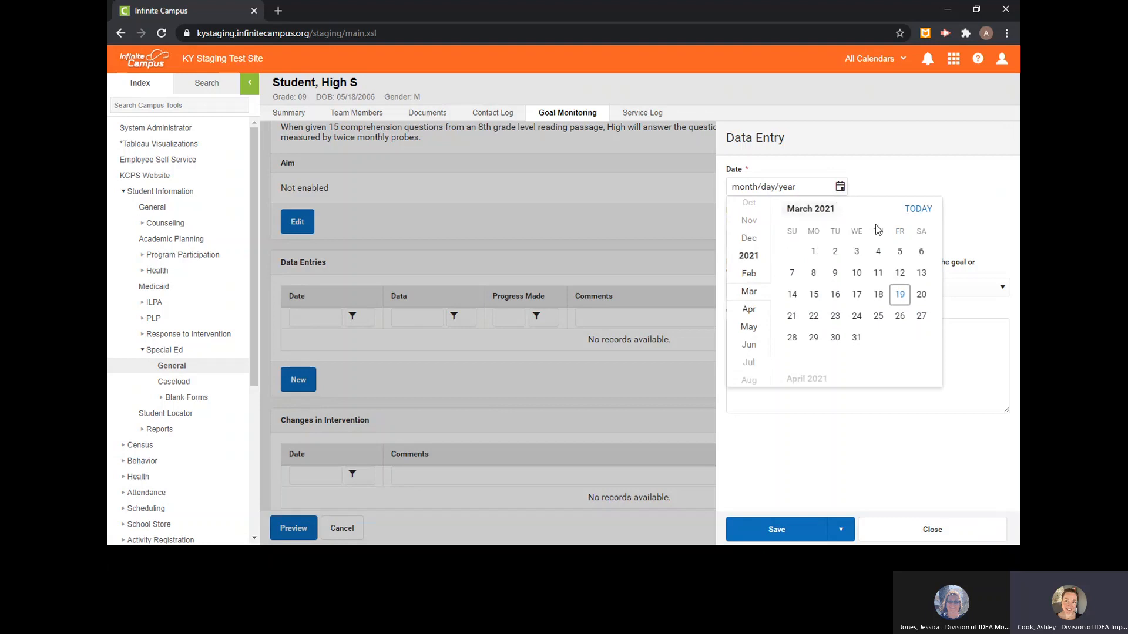
left_click(900, 273)
left_click(761, 235)
type("60")
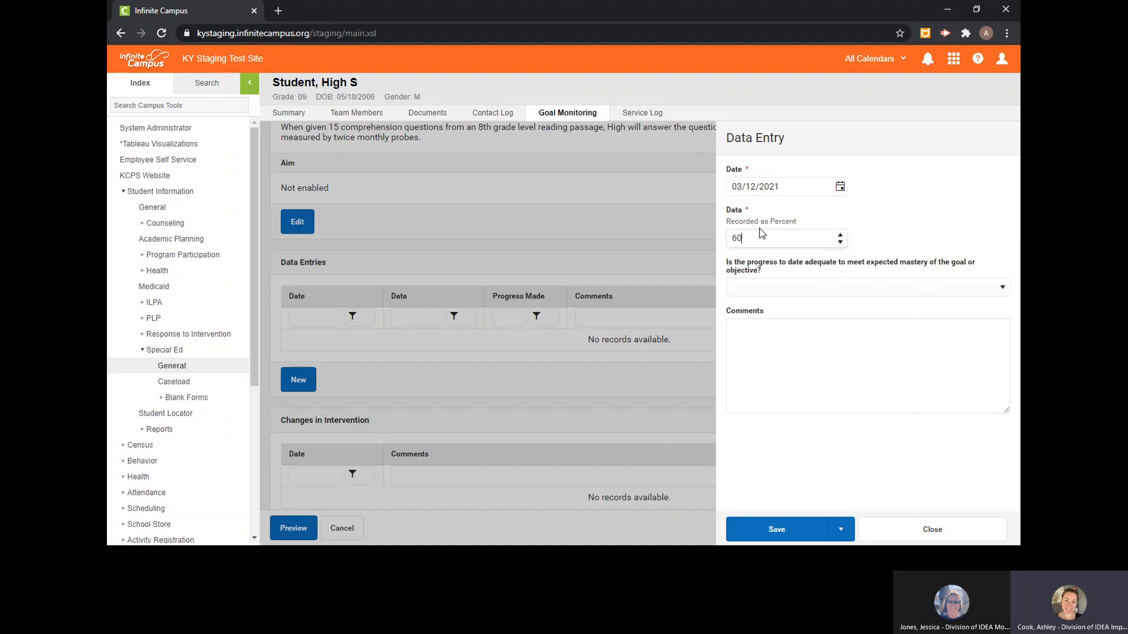
left_click(1003, 292)
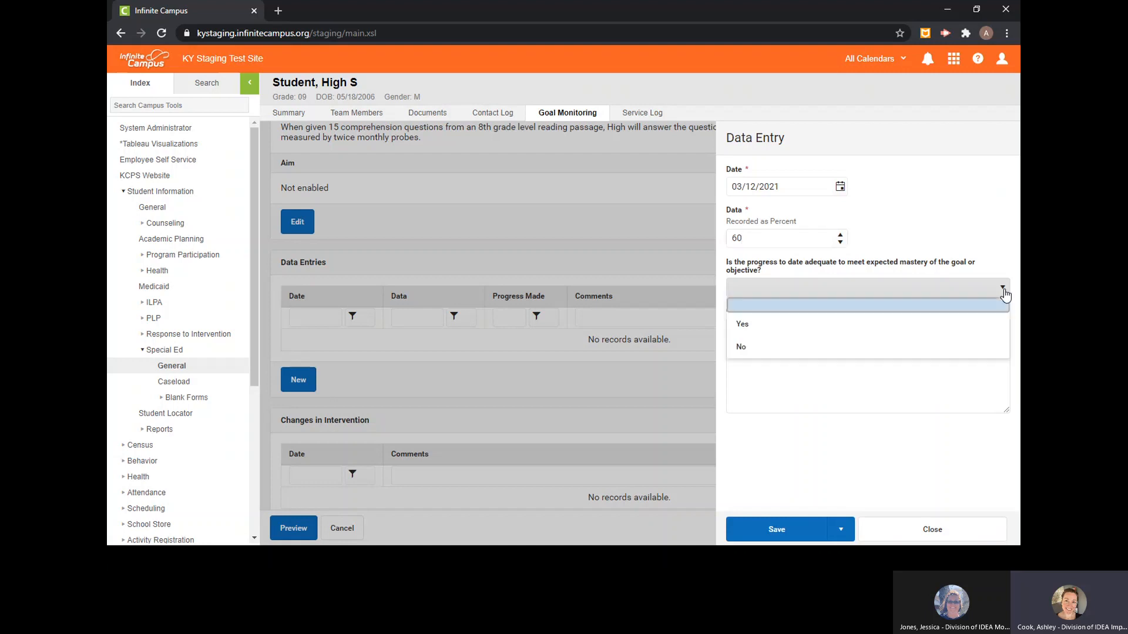
left_click(957, 310)
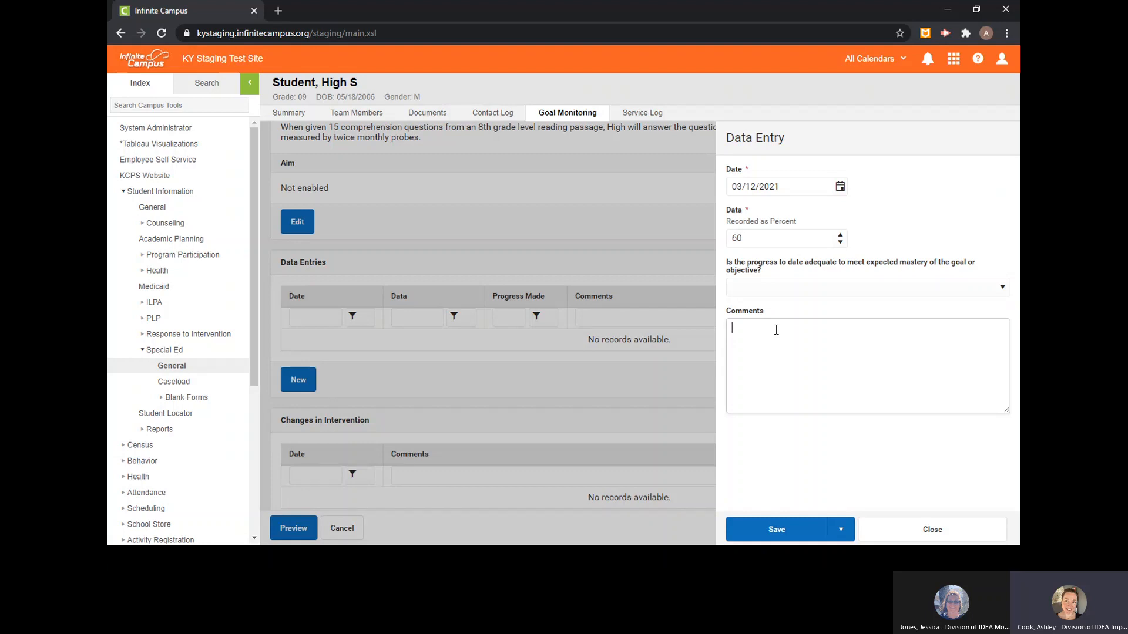
- Add the comment "8th grade level passage" to the data entry and save it
type("8th grade level passage")
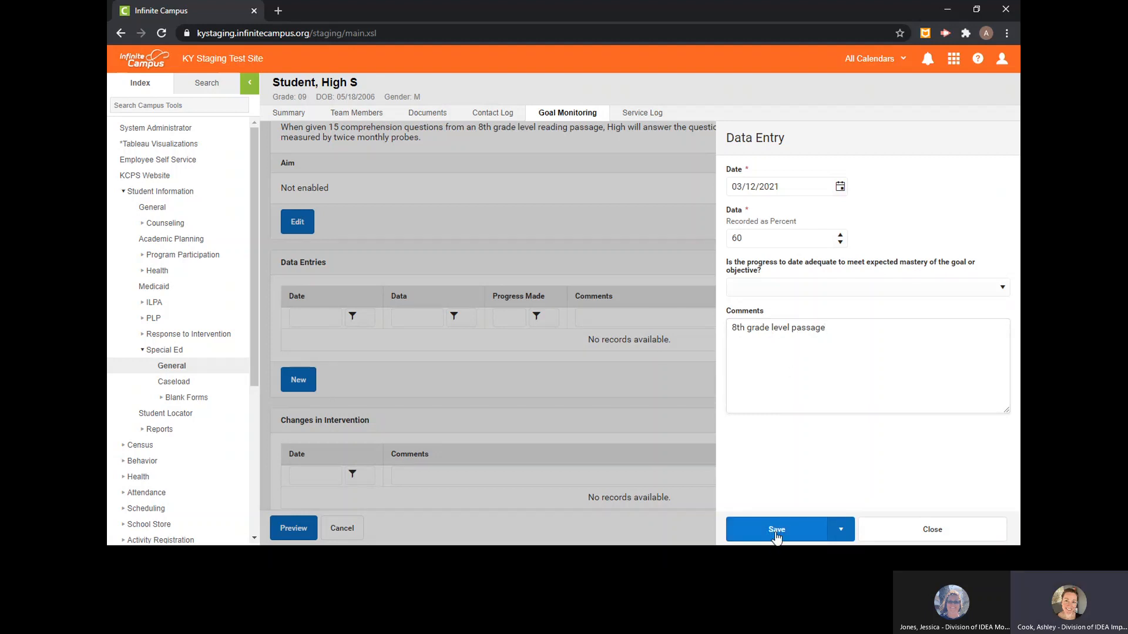
left_click(843, 533)
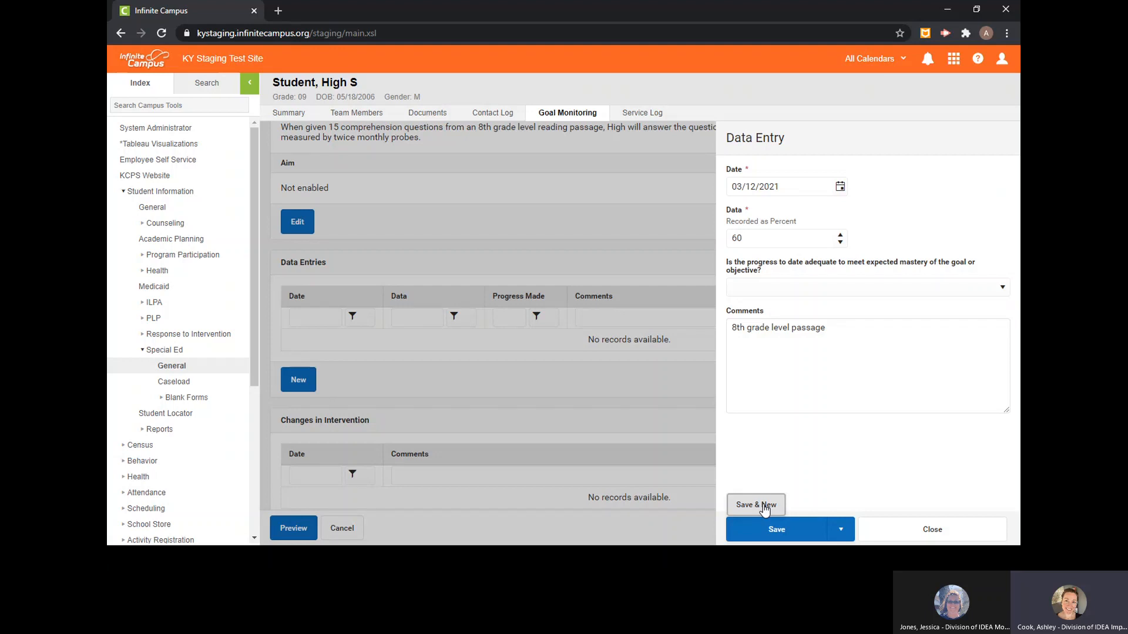
left_click(785, 536)
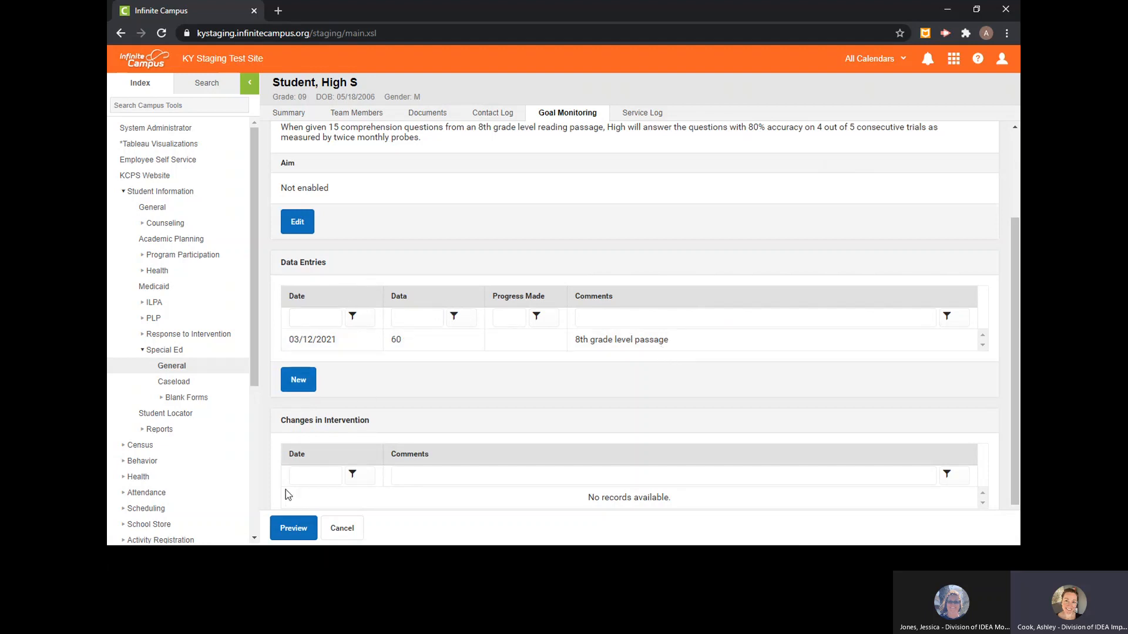
- Preview the goal monitoring report in a maximized window, examine its graph and details, and close it
left_click(295, 535)
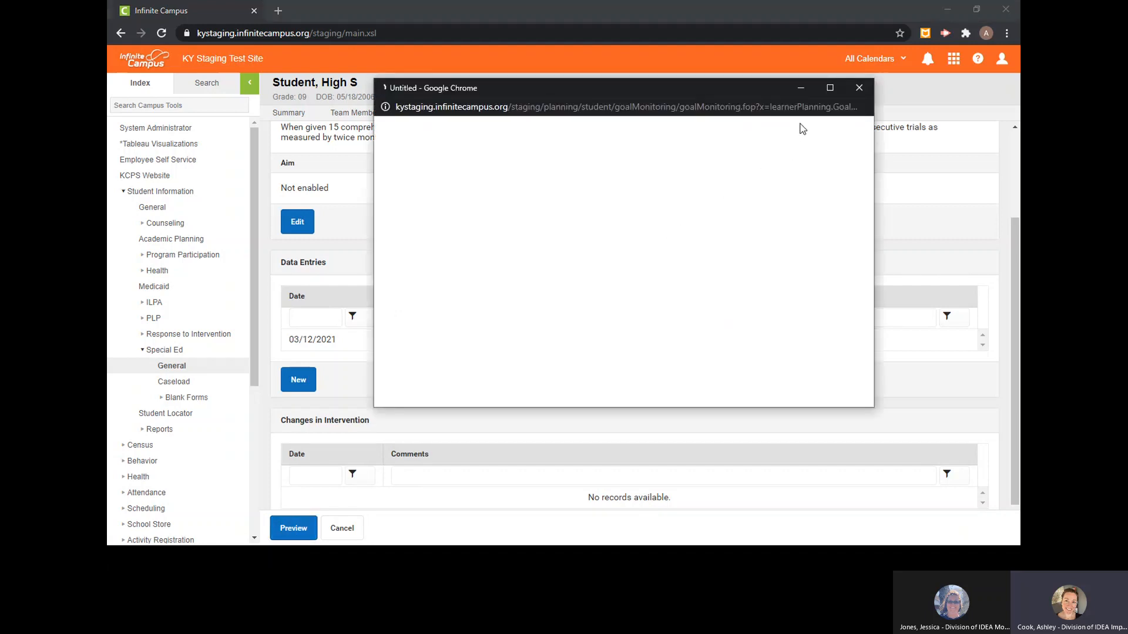
left_click(829, 89)
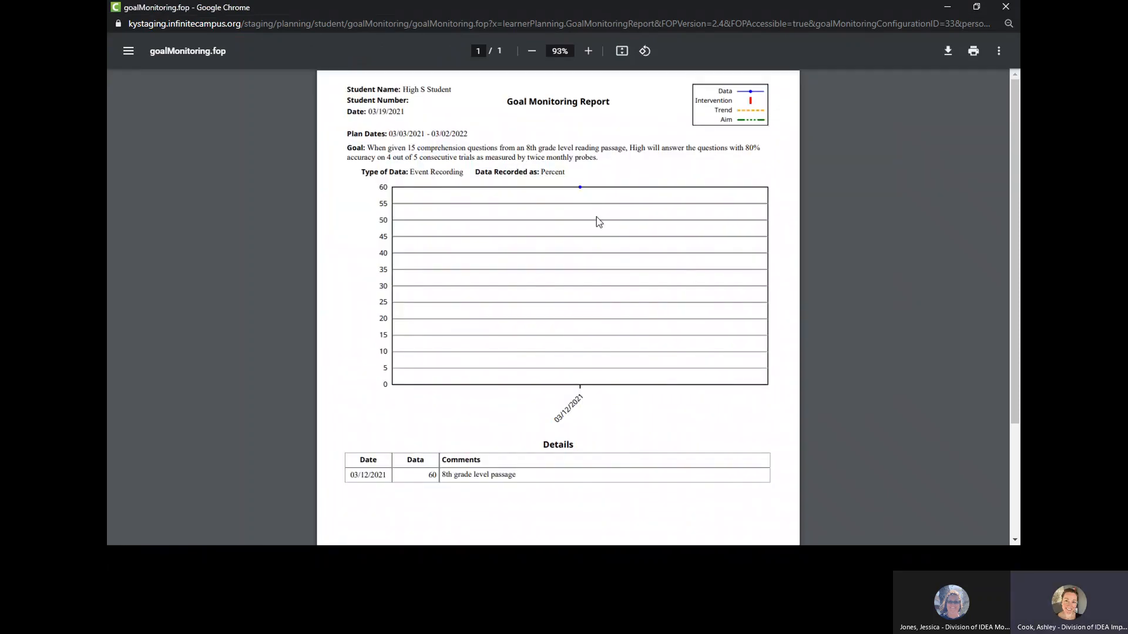
left_click(1005, 13)
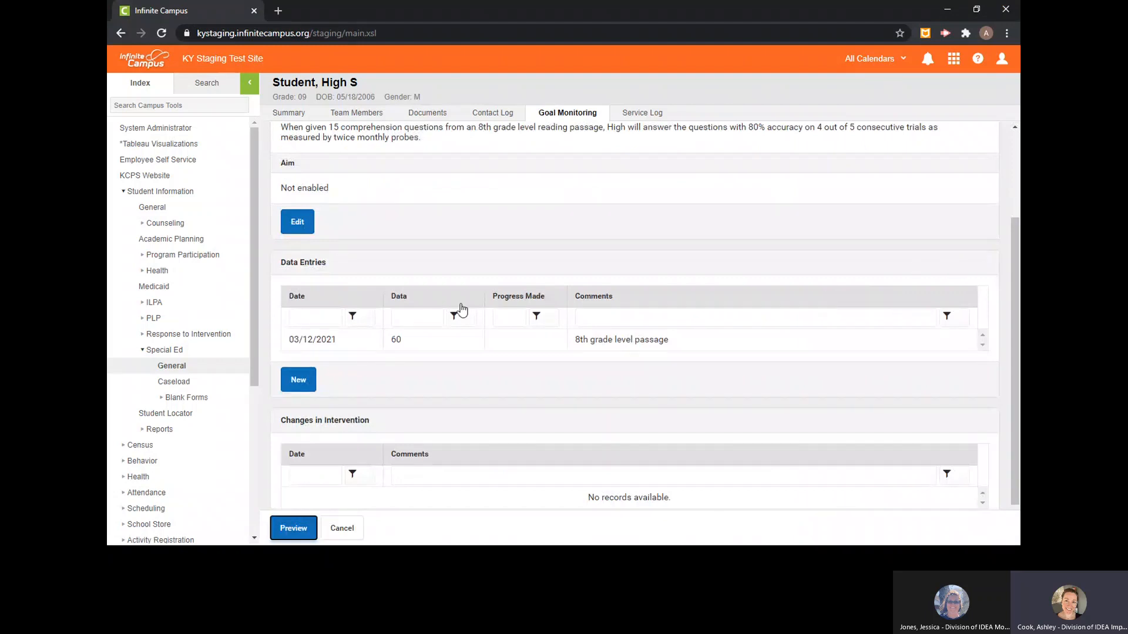
- Delete the 03/12/2021 data entry from the goal's log and return to the goal monitoring list
left_click(317, 338)
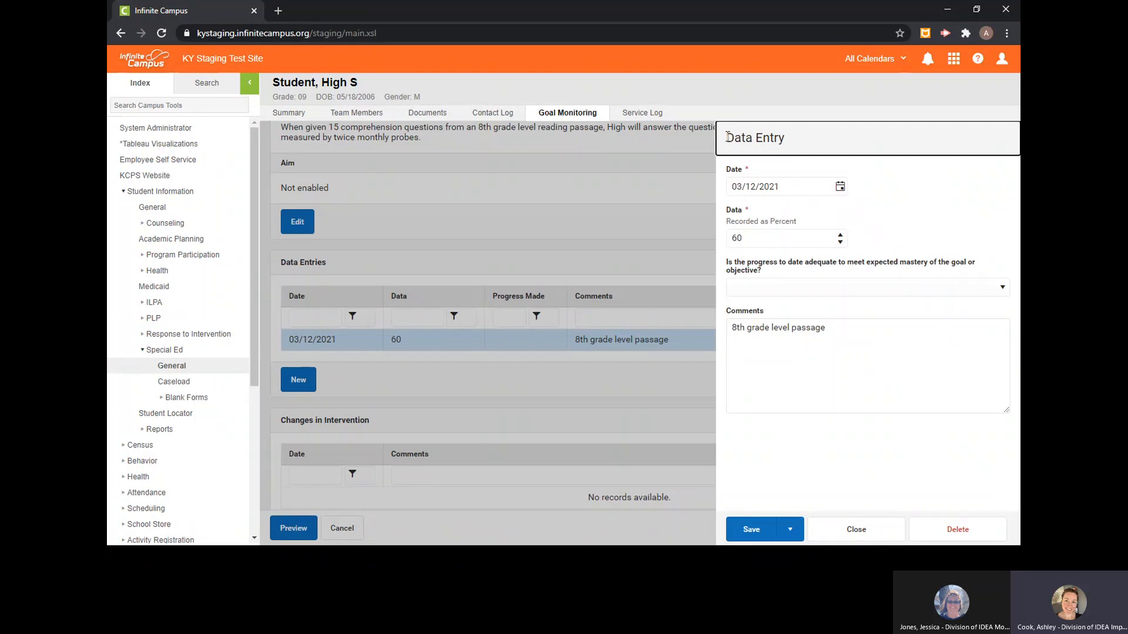
left_click(969, 533)
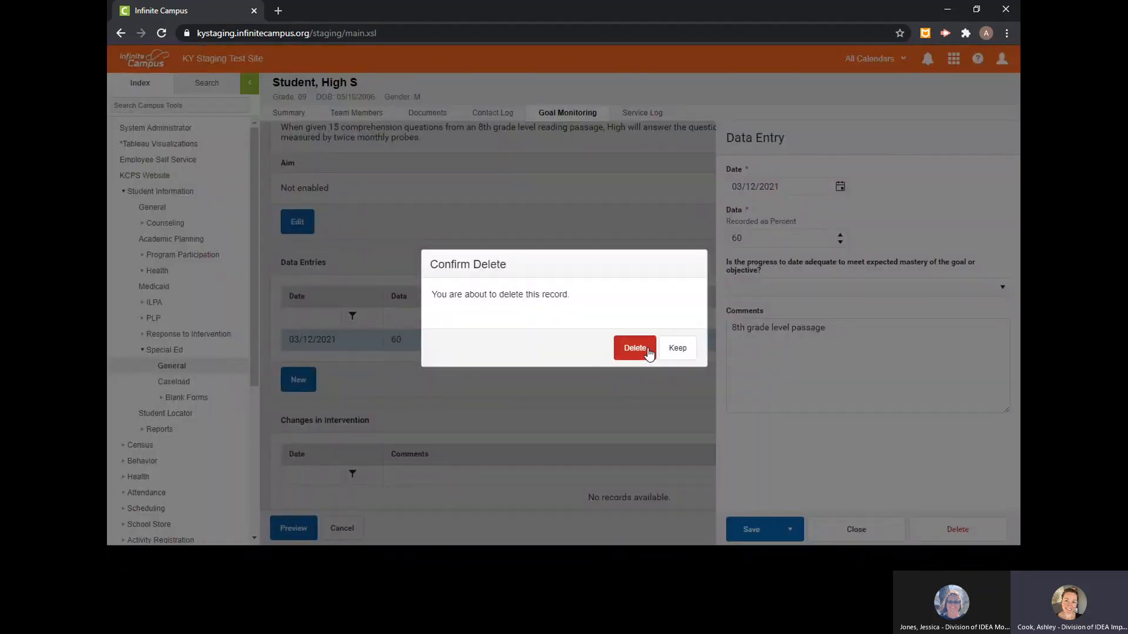
left_click(646, 348)
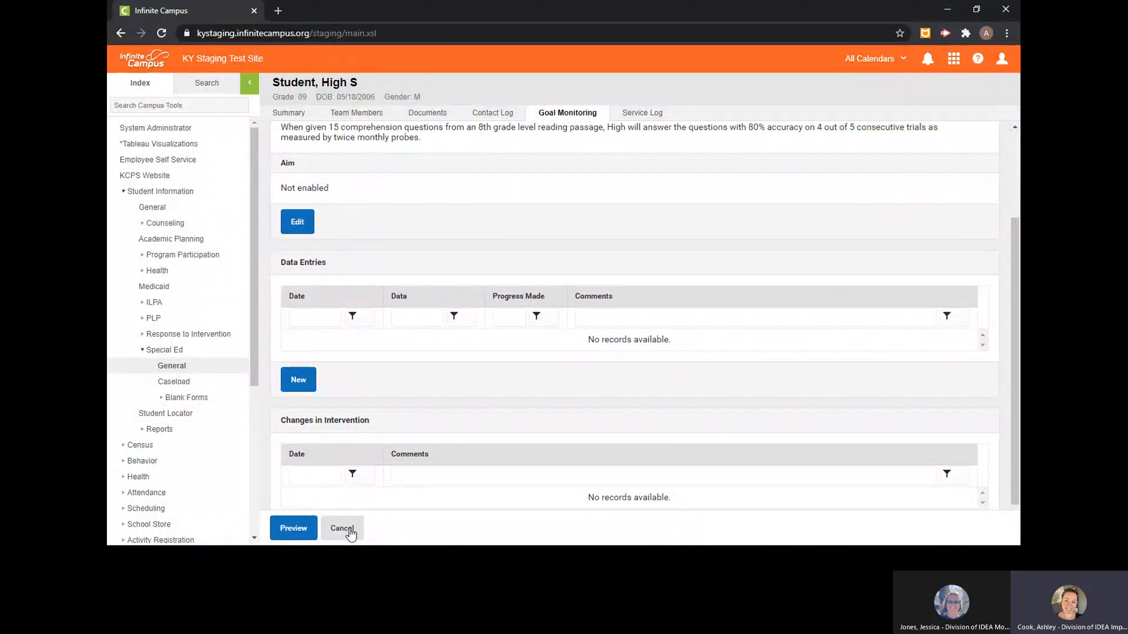
left_click(347, 528)
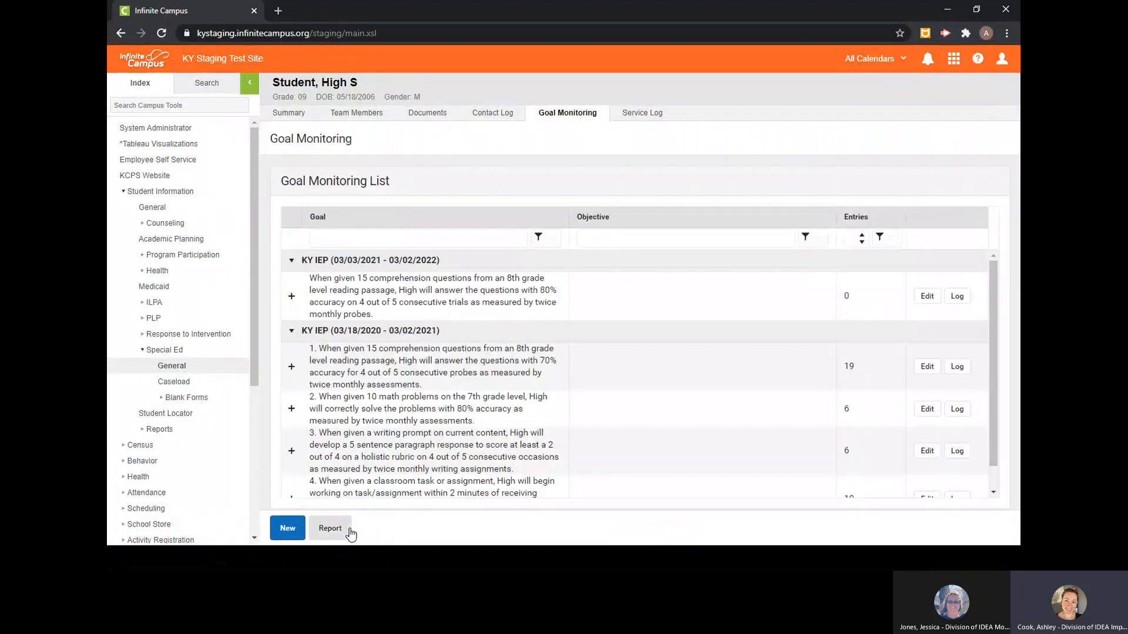
- Delete the goal monitoring record of the KY IEP (03/03/2021 - 03/02/2022) plan
left_click(426, 292)
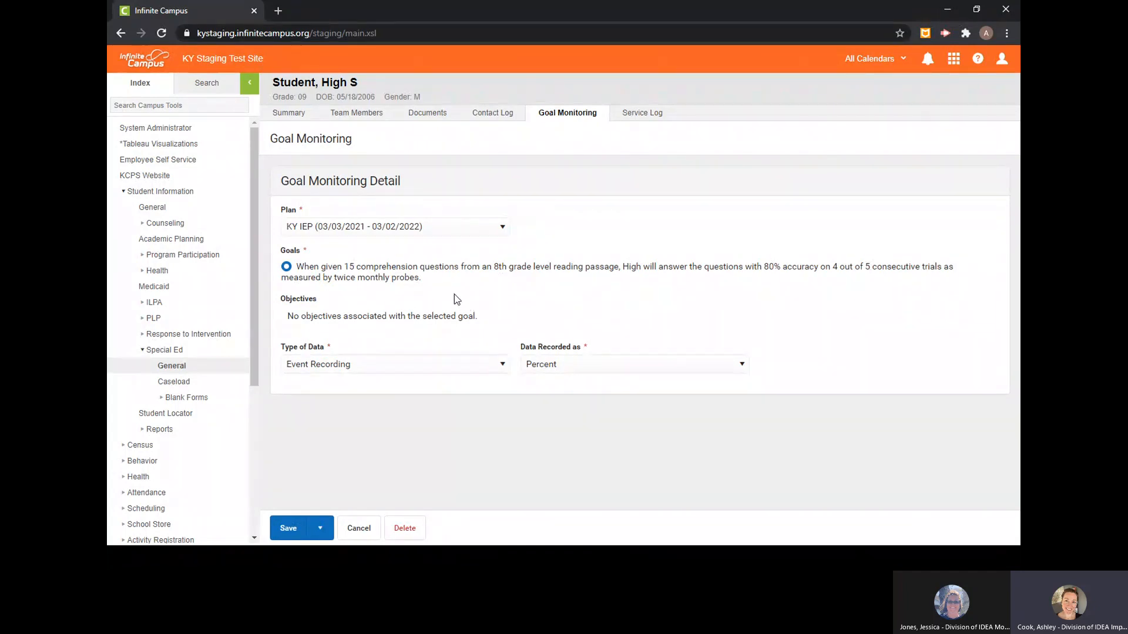
left_click(410, 538)
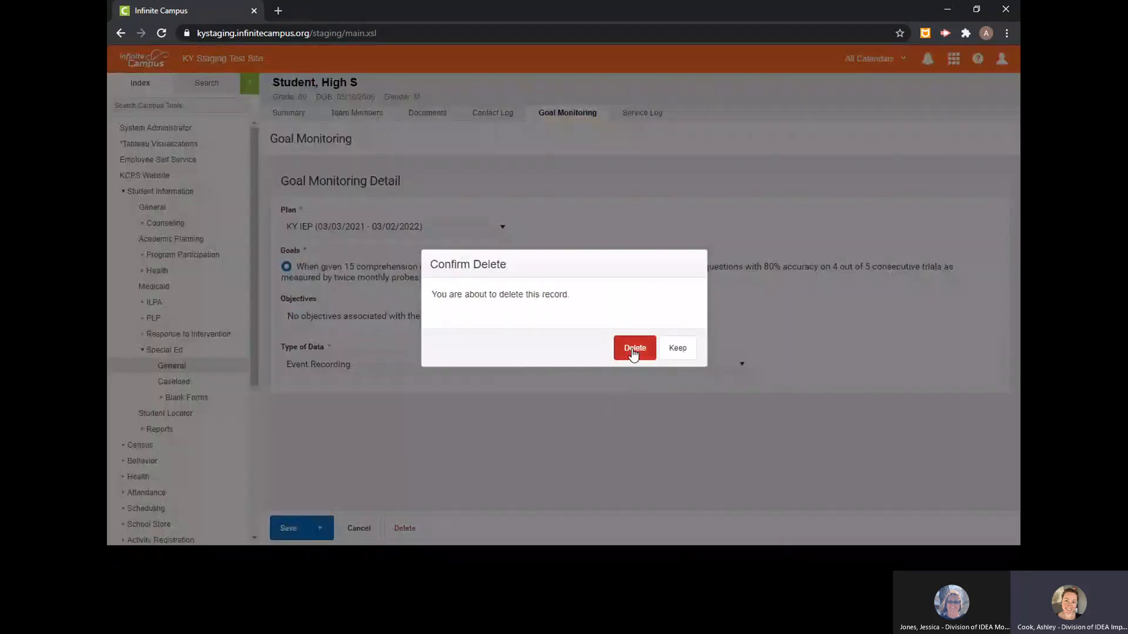
left_click(633, 350)
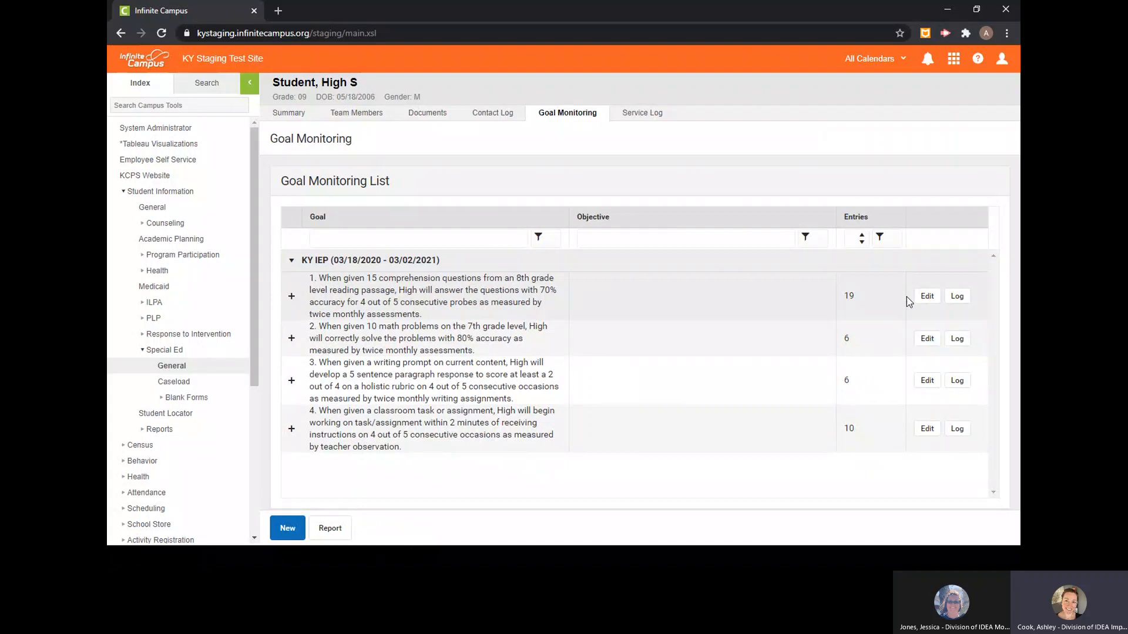
- Open goal 1 of the KY IEP (03/18/2020 - 03/02/2021) plan for editing to examine its monitoring details
left_click(926, 297)
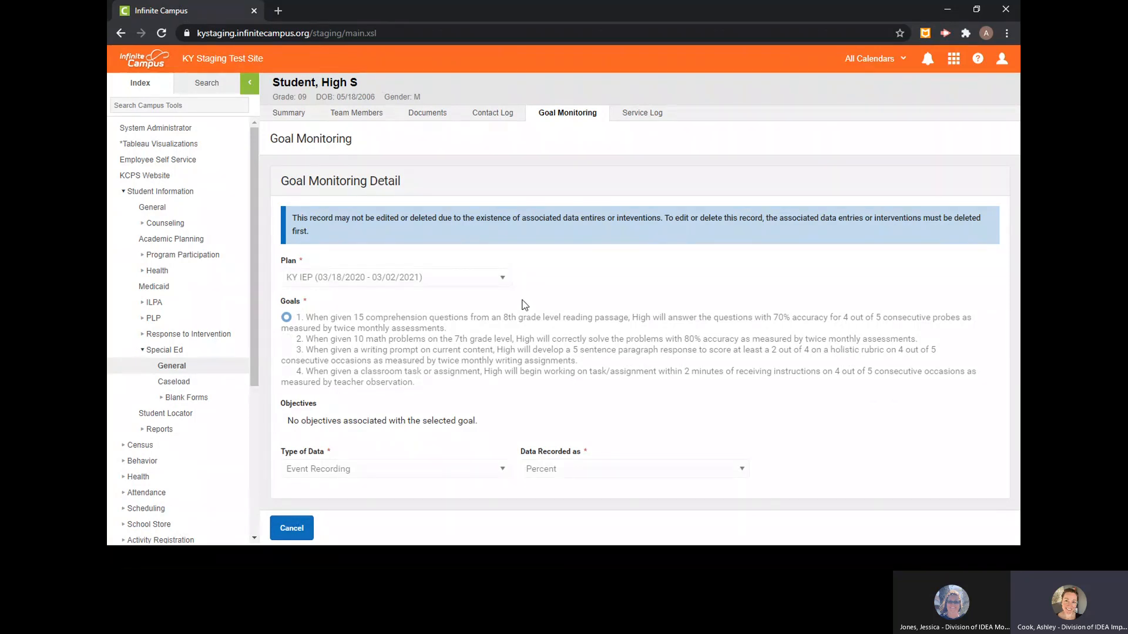
- Return to the goal monitoring list and open goal 1's log under KY IEP (03/18/2020 - 03/02/2021) to review its data entries
left_click(293, 528)
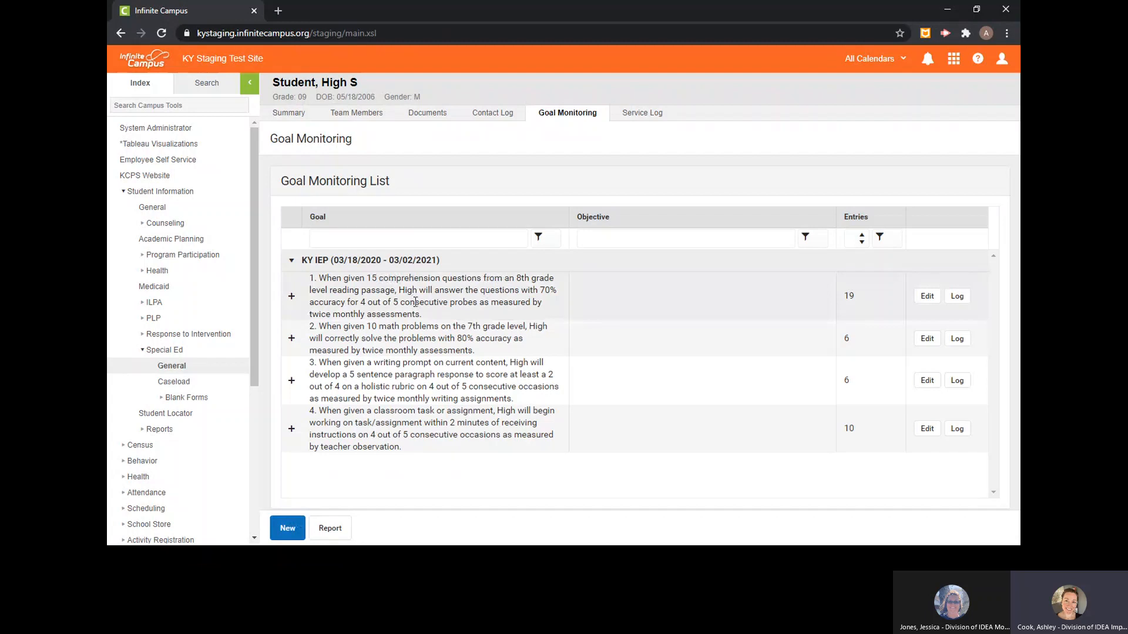
left_click(415, 302)
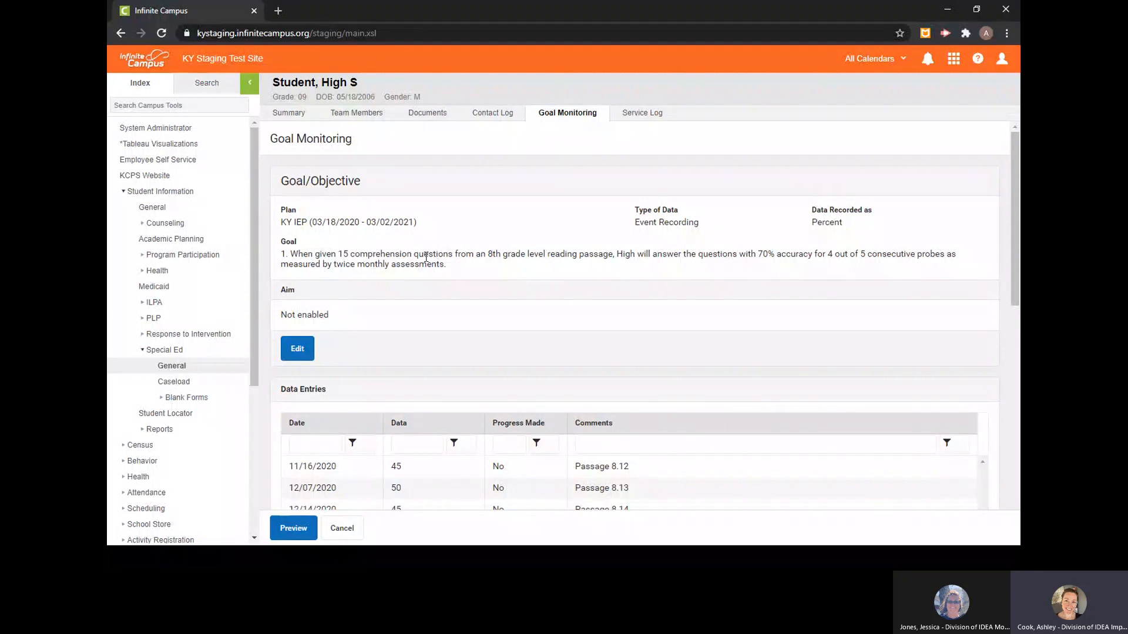
scroll(326, 349, "down", 5)
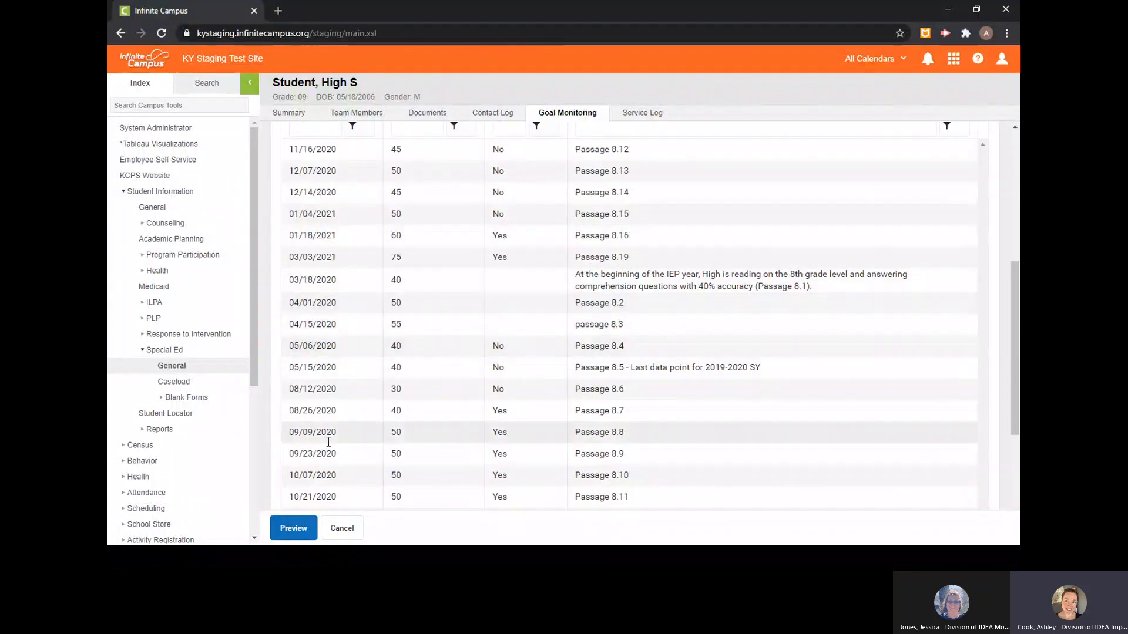
- Preview goal 1's goal monitoring report, examine its graph and details pages, close it, and return to the goal monitoring list
left_click(295, 531)
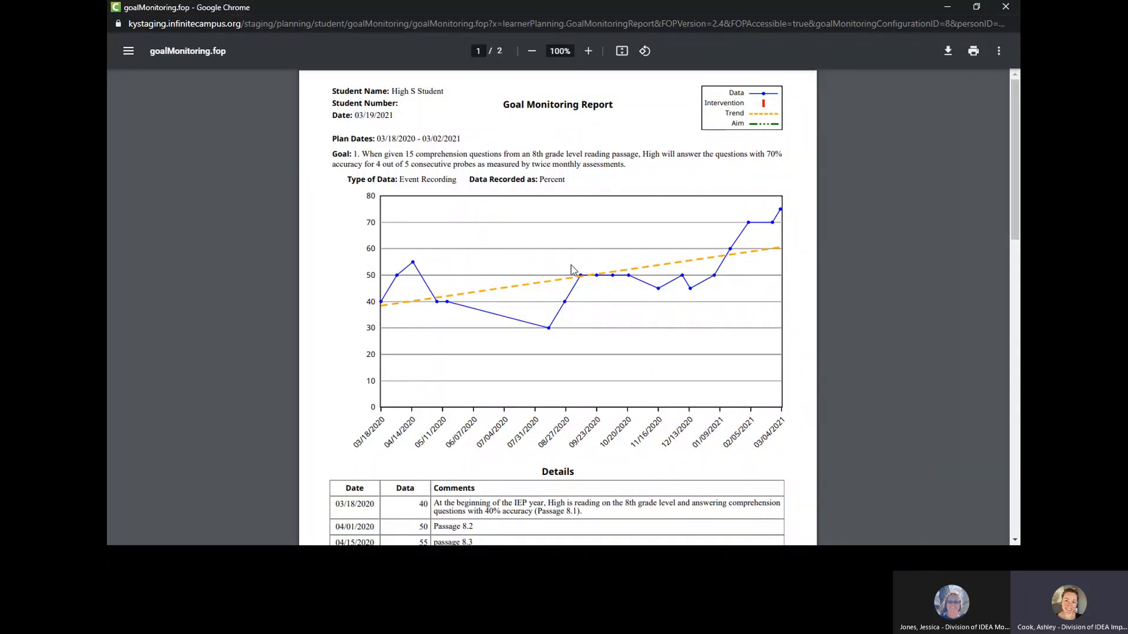
scroll(415, 268, "down", 1)
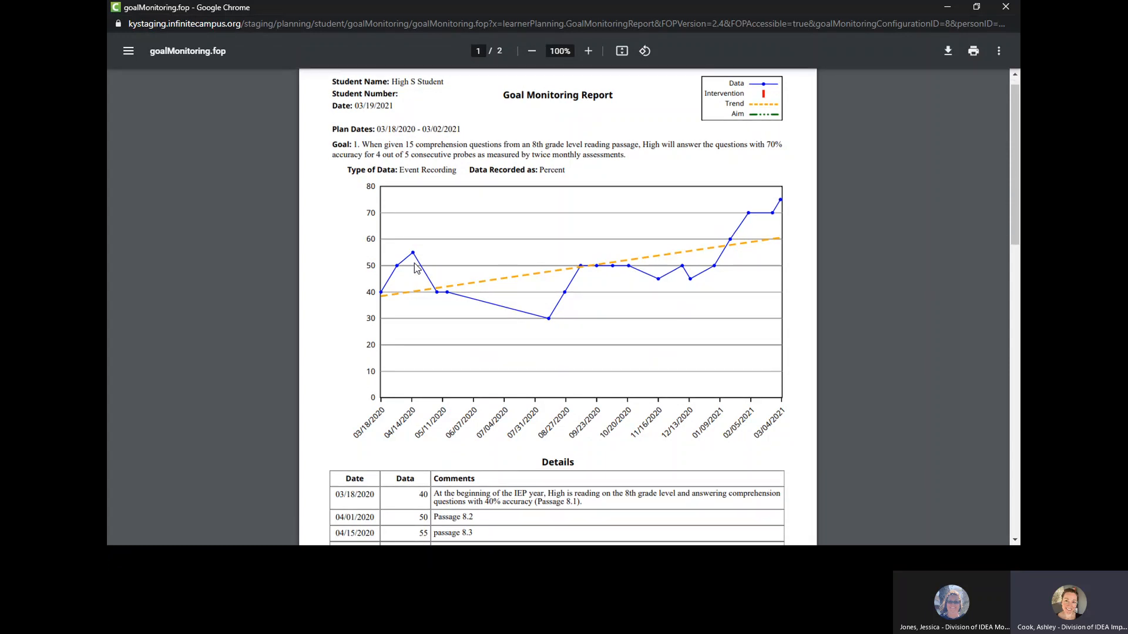
scroll(414, 267, "down", 7)
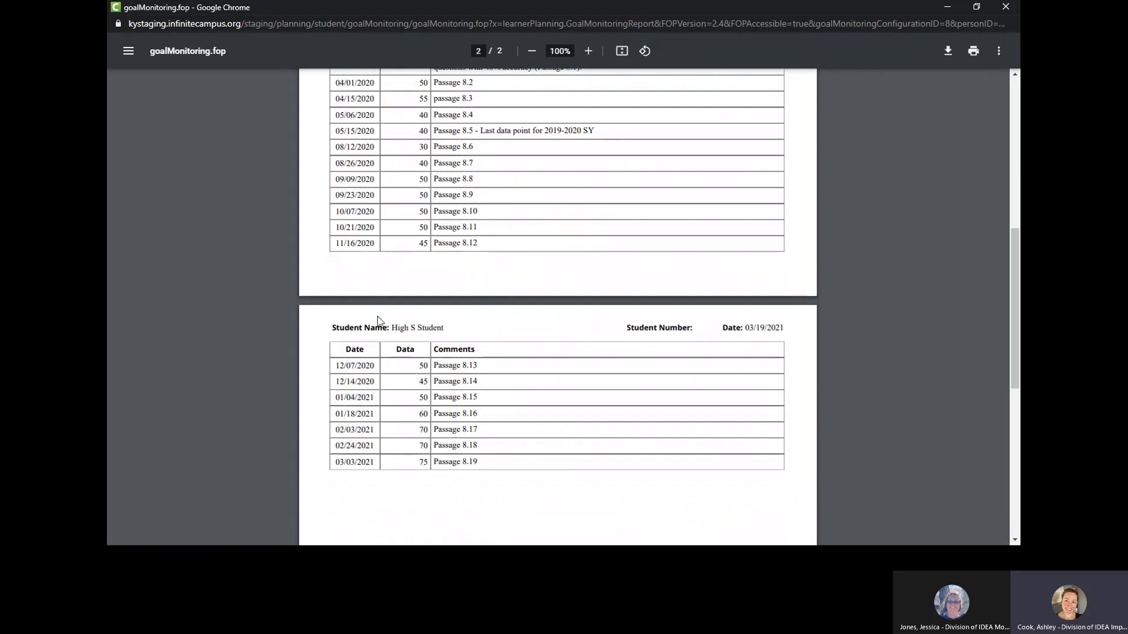
scroll(551, 252, "up", 1)
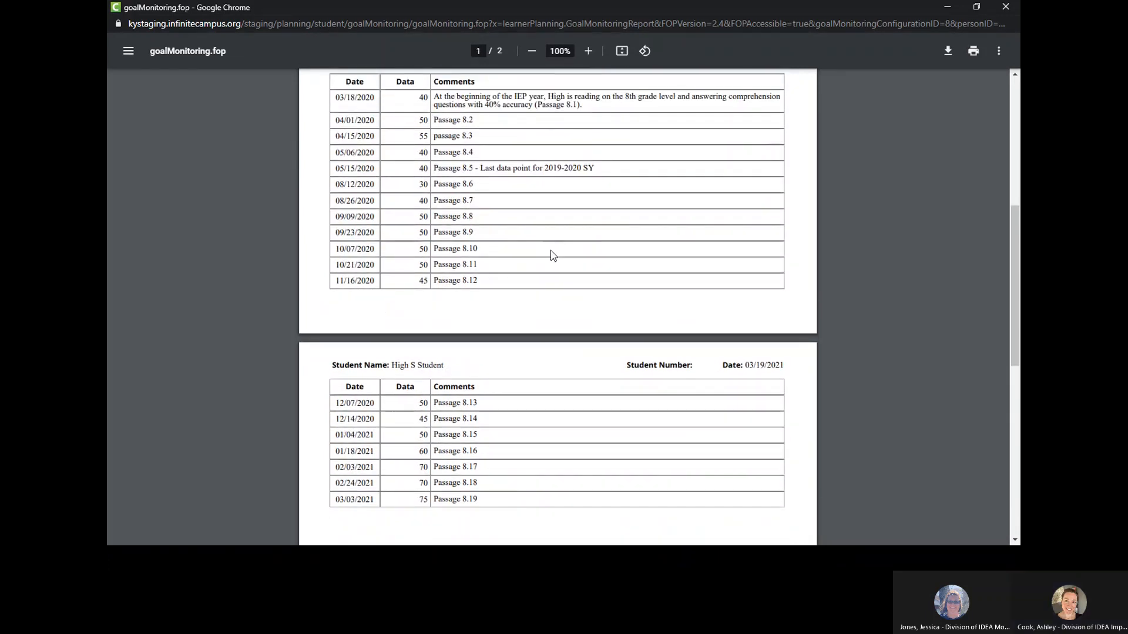
left_click(1006, 7)
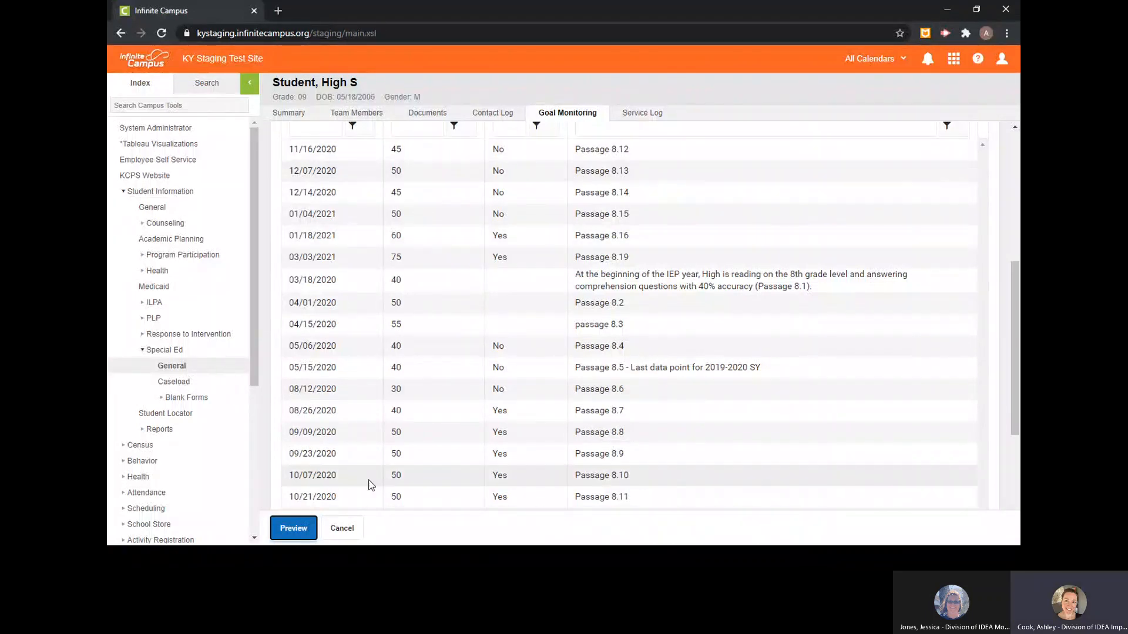
left_click(342, 531)
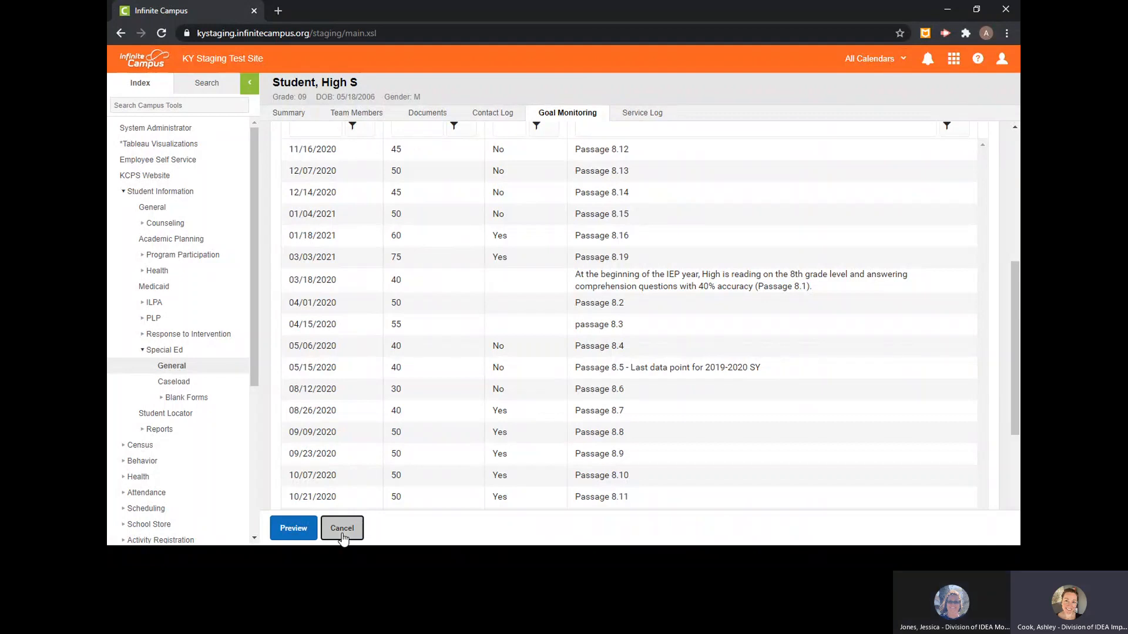
- Switch to the grade 02 student and view the monitoring details of objective 1 under KY IEP (03/08/2021 - 03/07/2022), returning to the list
left_click(217, 84)
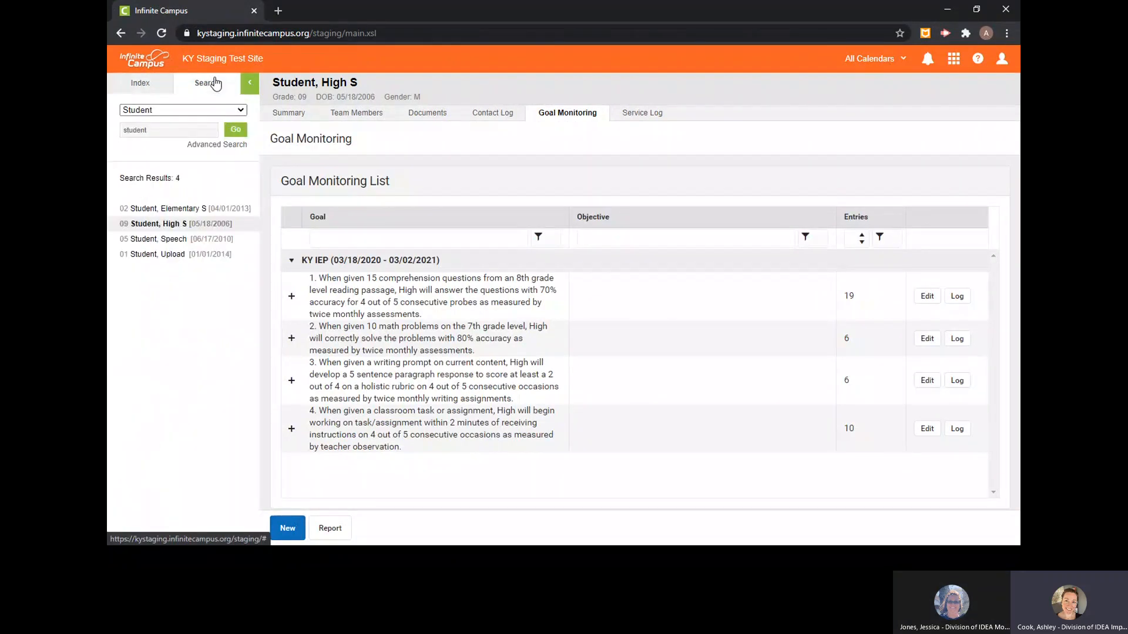
left_click(164, 211)
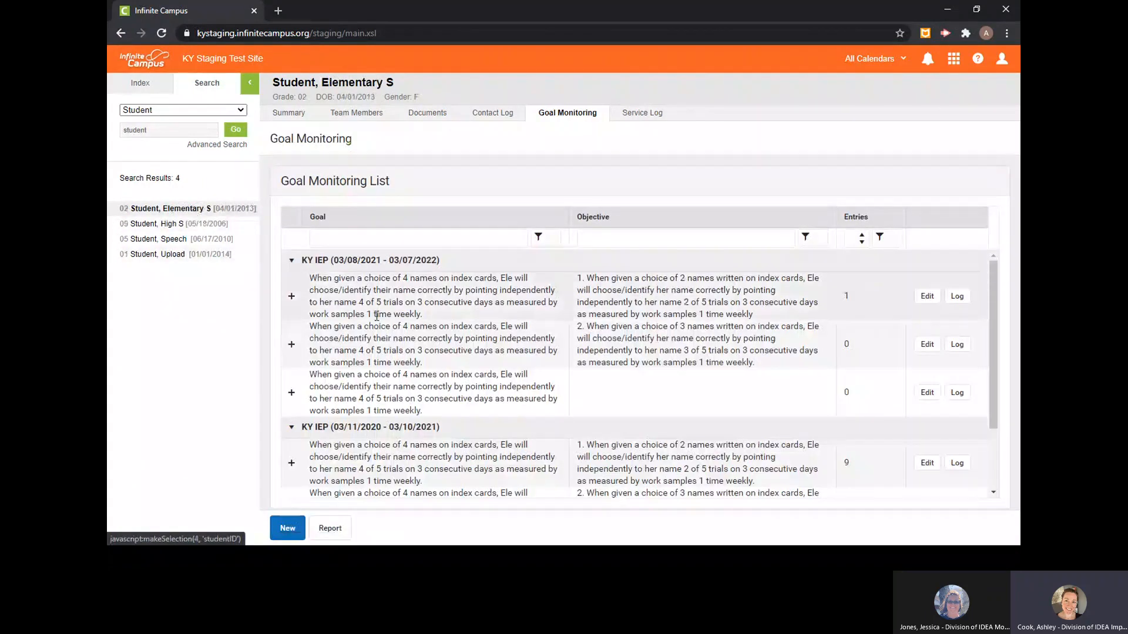
left_click(928, 296)
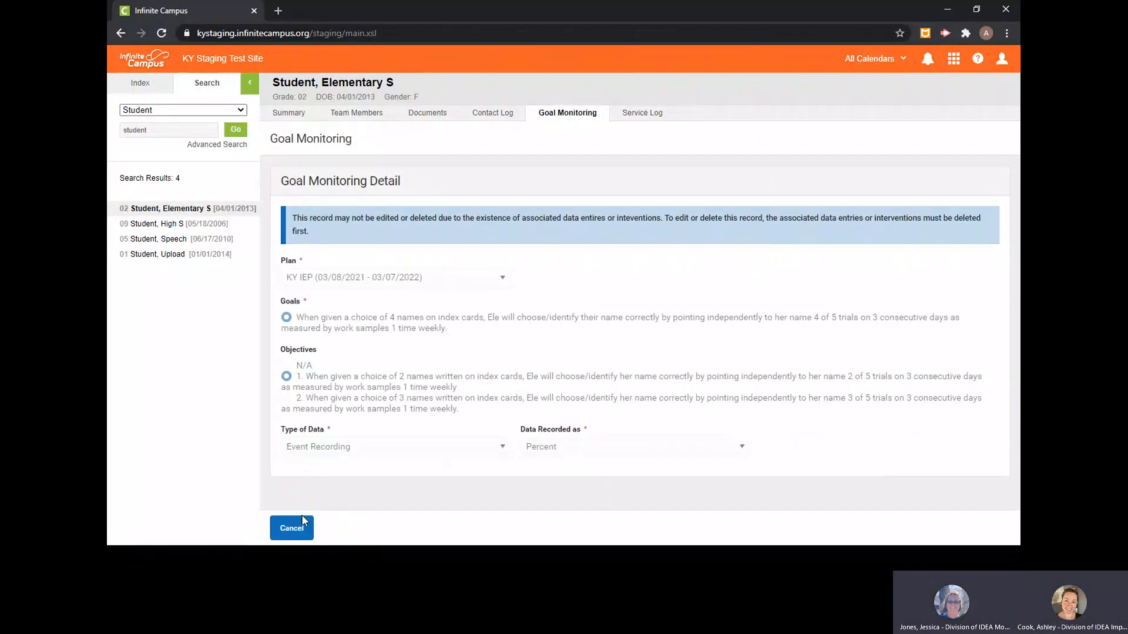
left_click(303, 525)
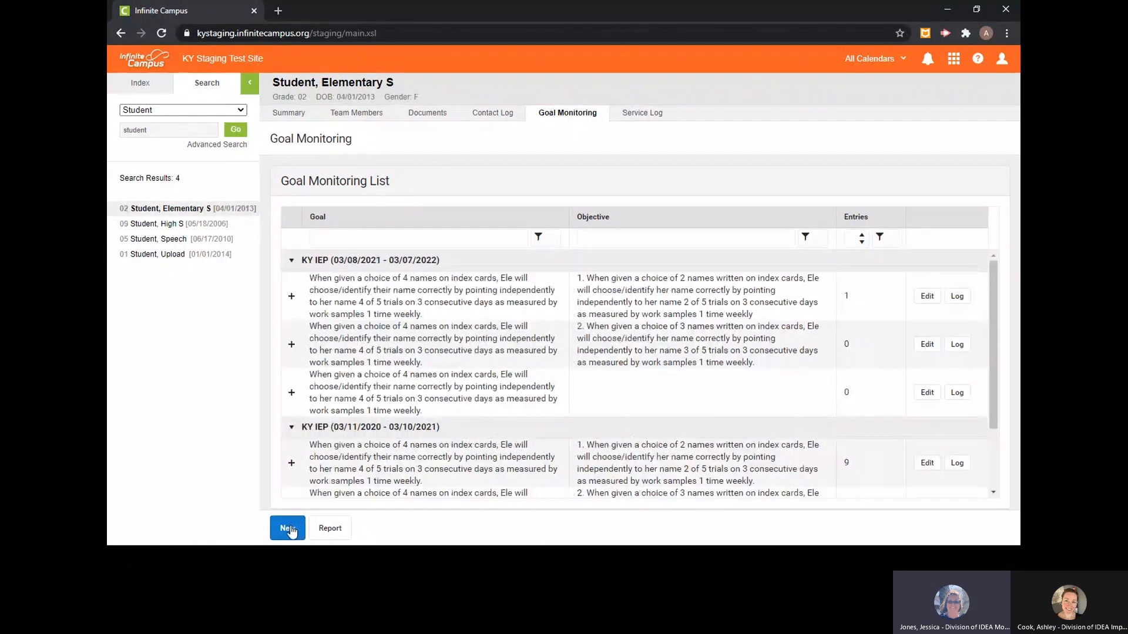
- Try to create a goal monitoring record for objective 2 of KY IEP (03/08/2021 - 03/07/2022) with Event Recording data recorded as Percent
left_click(289, 529)
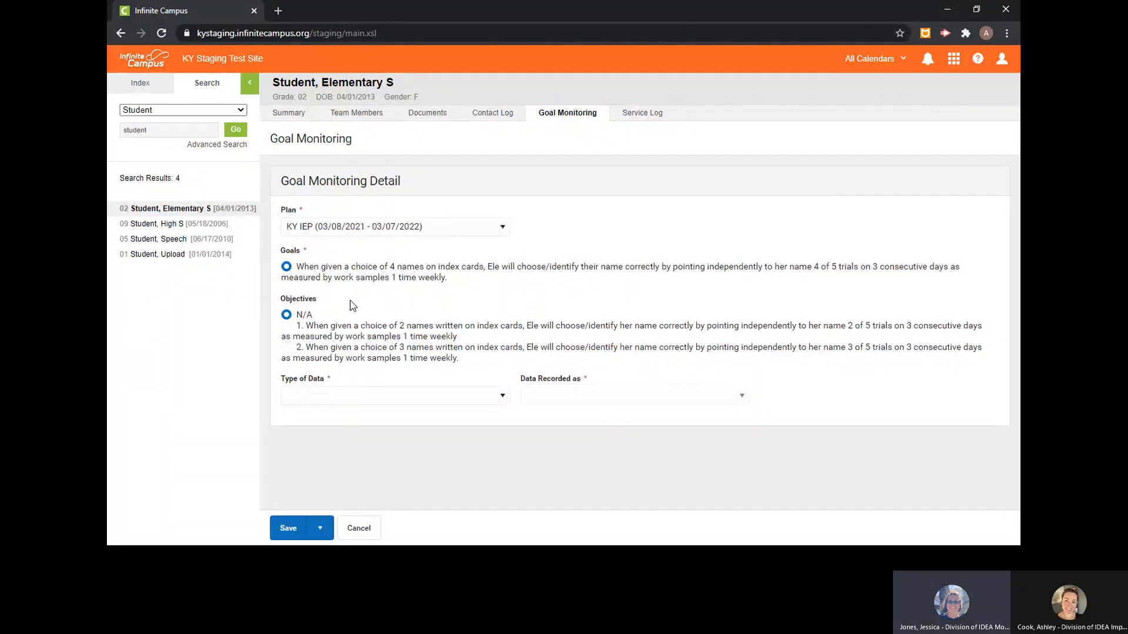
left_click(500, 230)
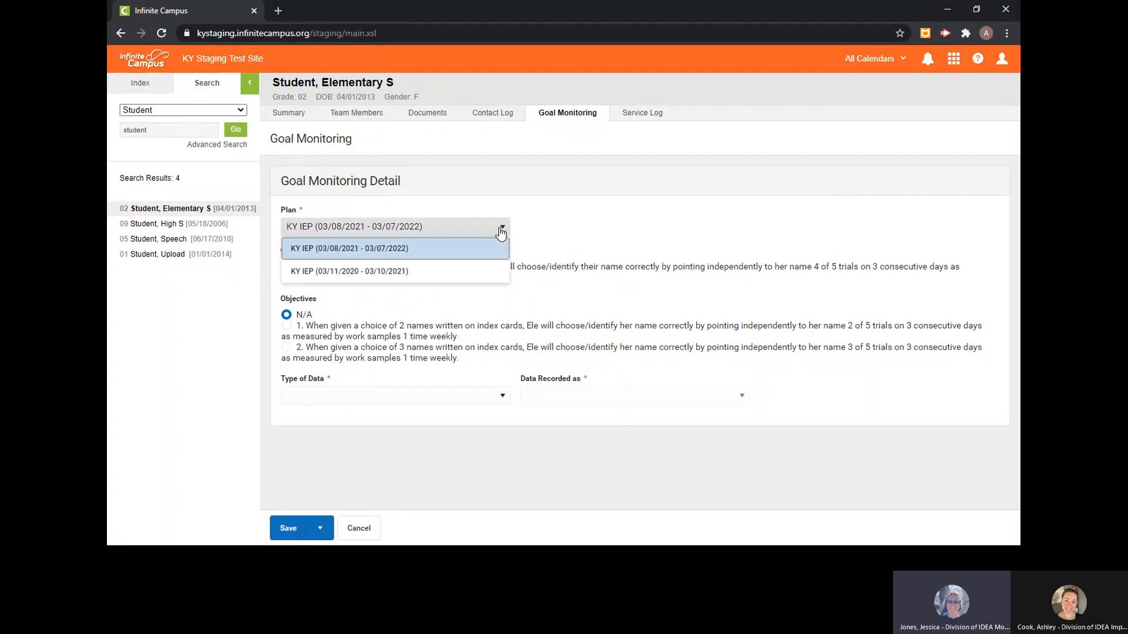
left_click(492, 251)
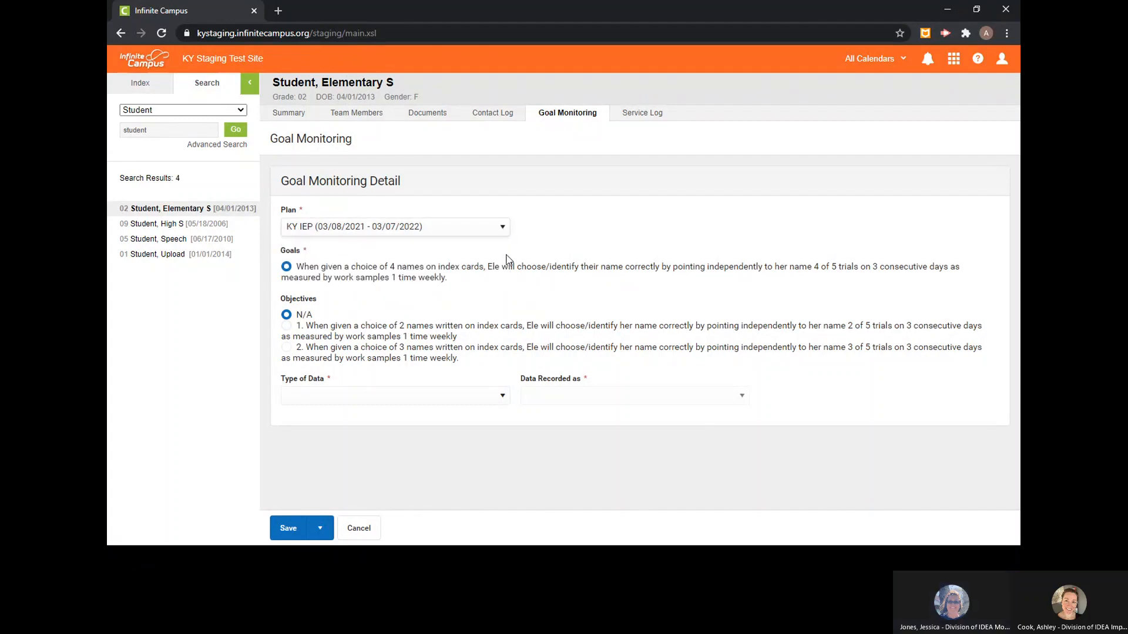
left_click(381, 279)
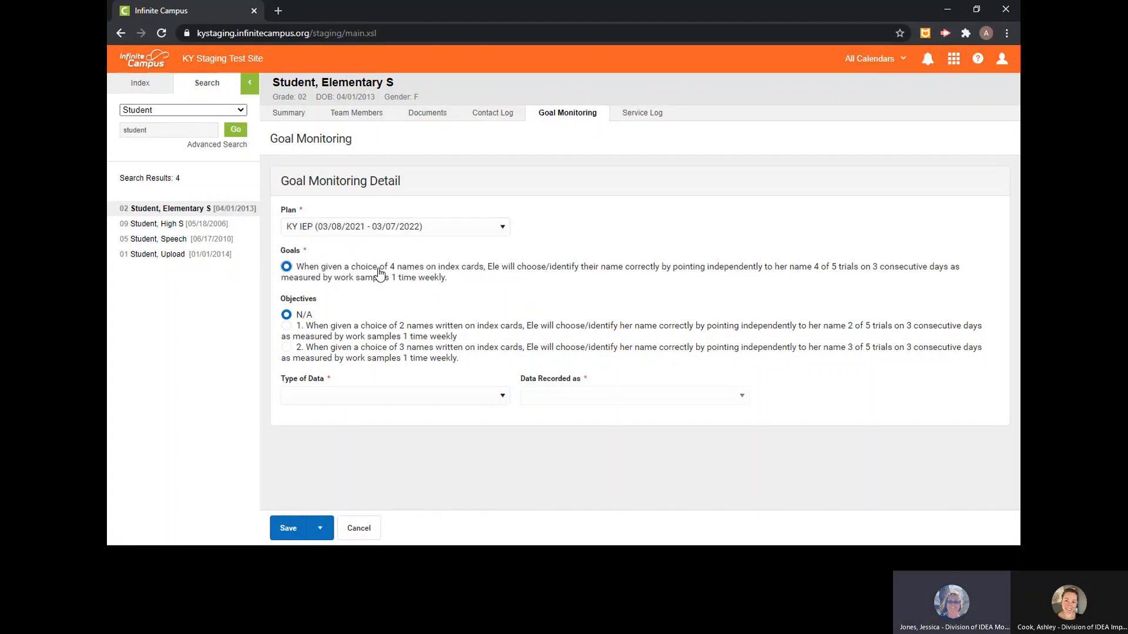
left_click(381, 348)
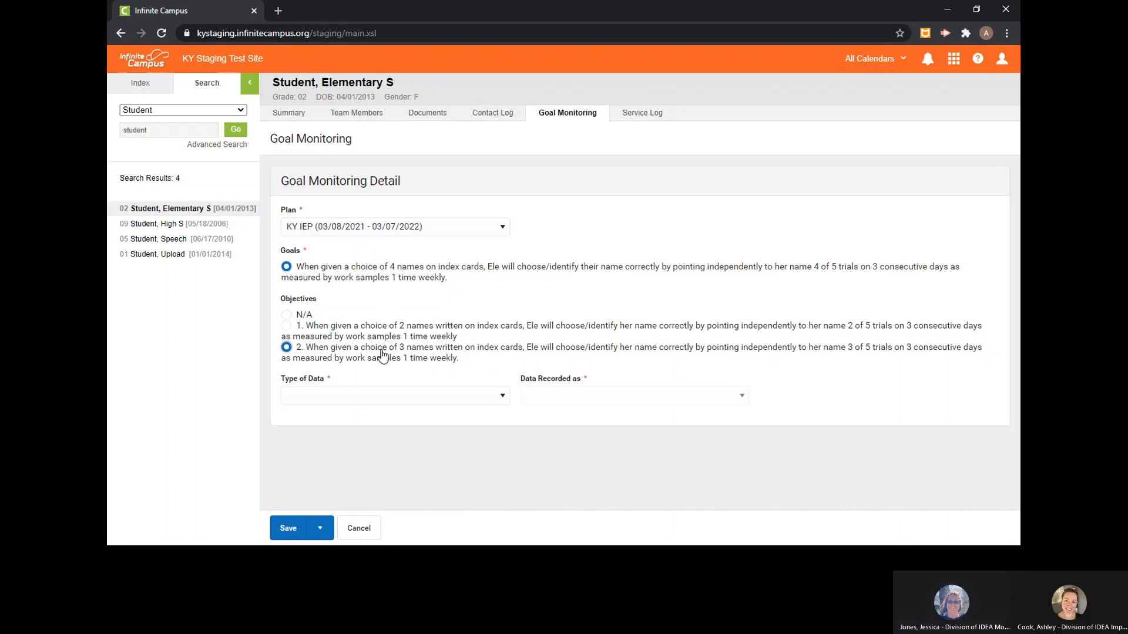
left_click(499, 403)
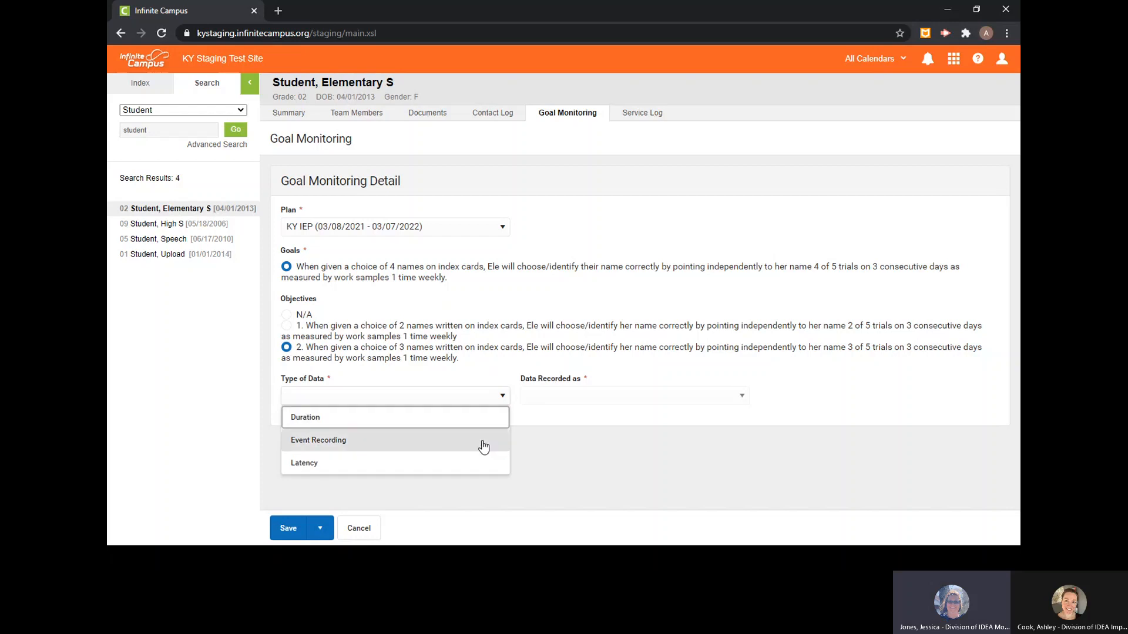
left_click(481, 442)
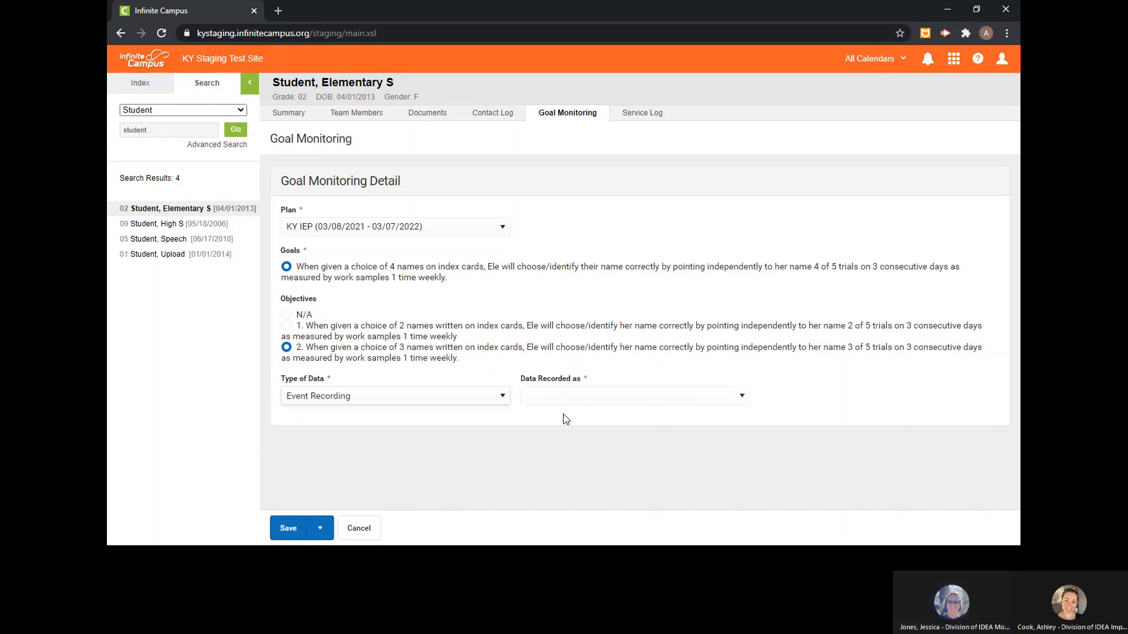
left_click(599, 402)
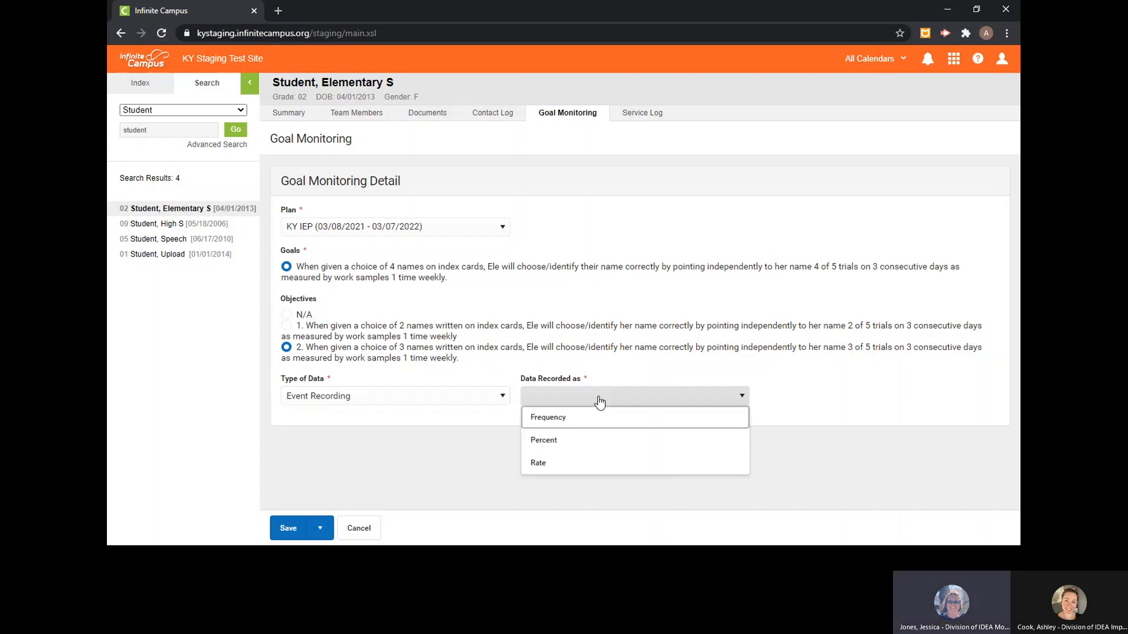
left_click(592, 442)
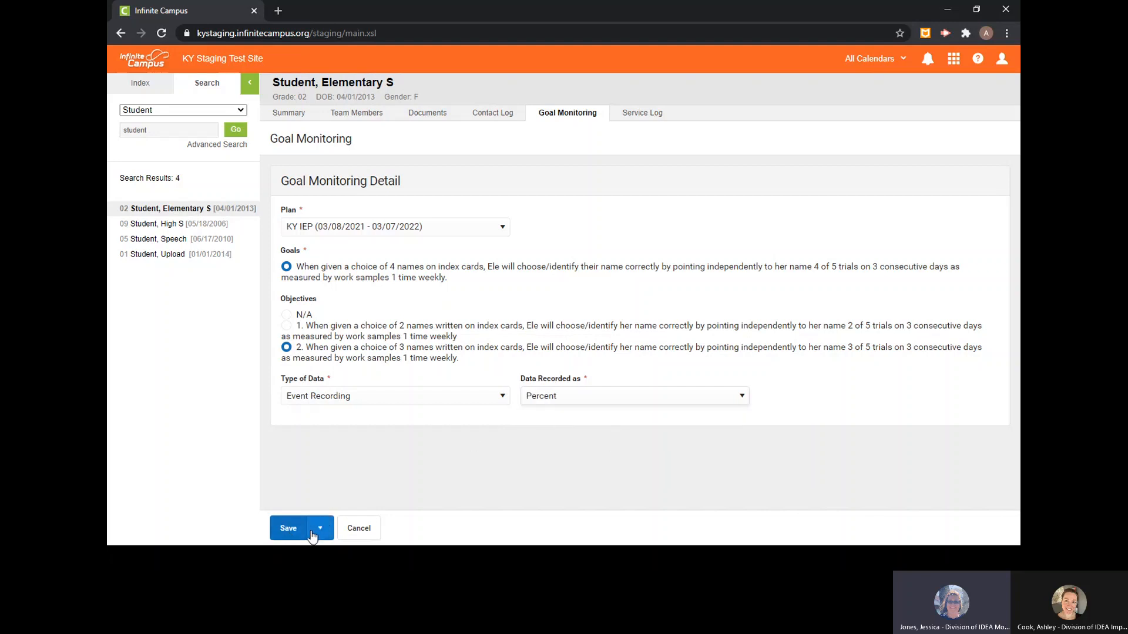
left_click(286, 530)
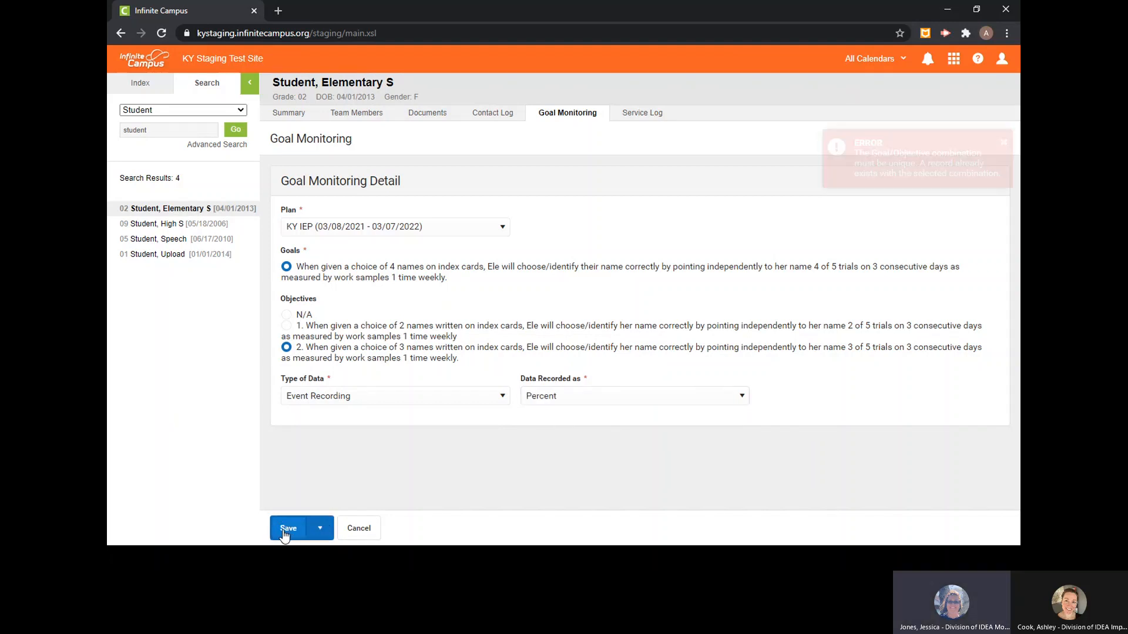
left_click(361, 532)
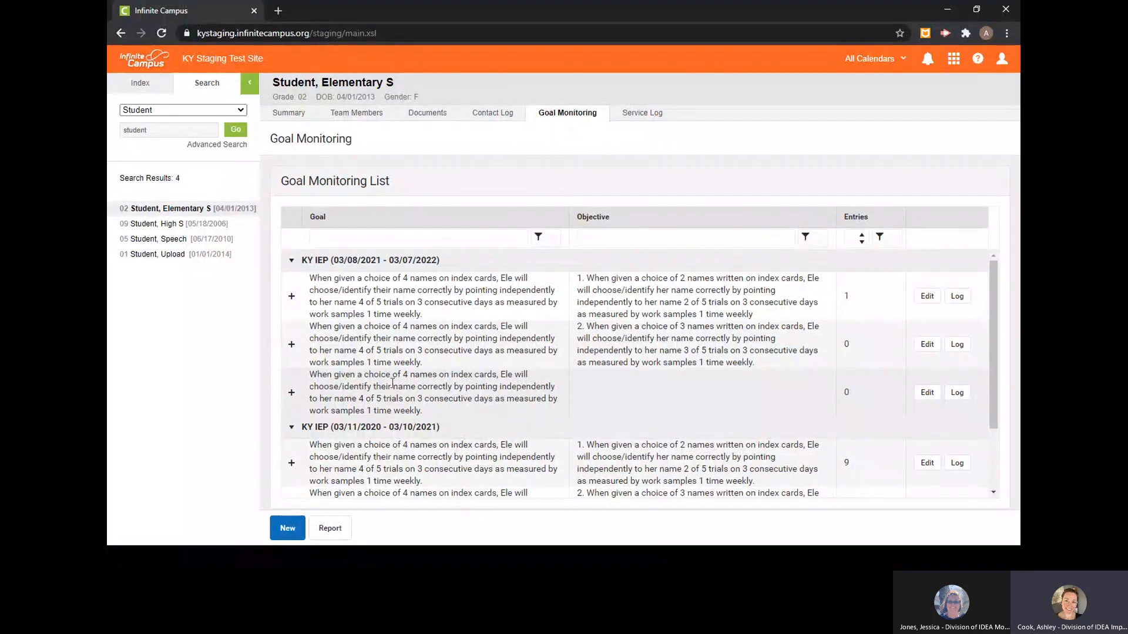
- Add a data entry dated 03/12/2021 with a value of 60 to objective 1's log under KY IEP (03/08/2021 - 03/07/2022)
left_click(616, 294)
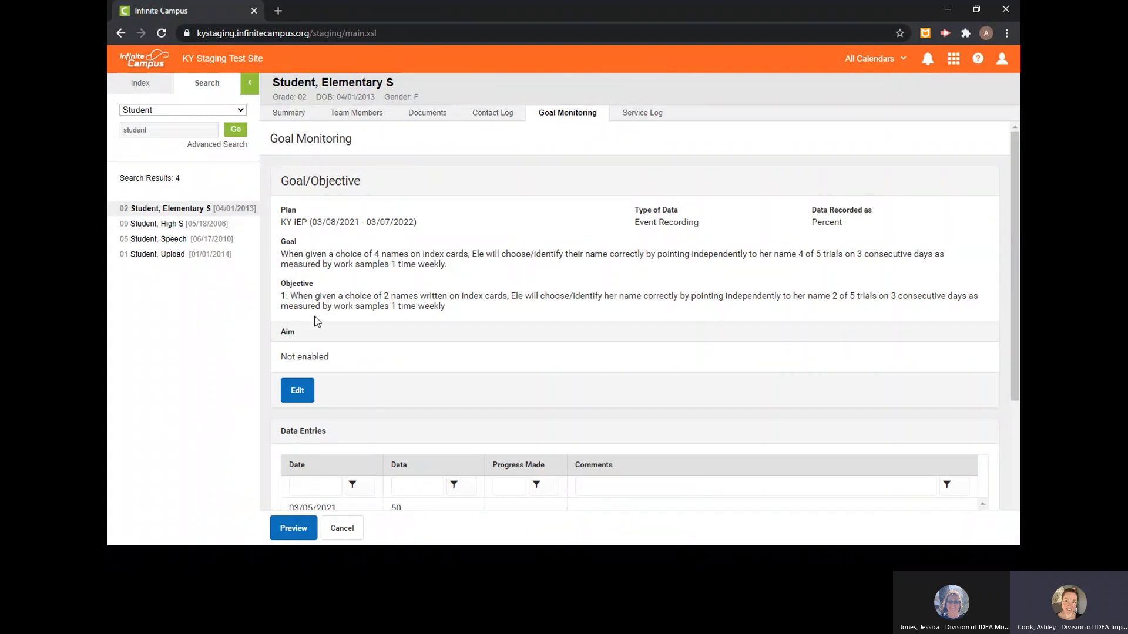
scroll(353, 306, "down", 3)
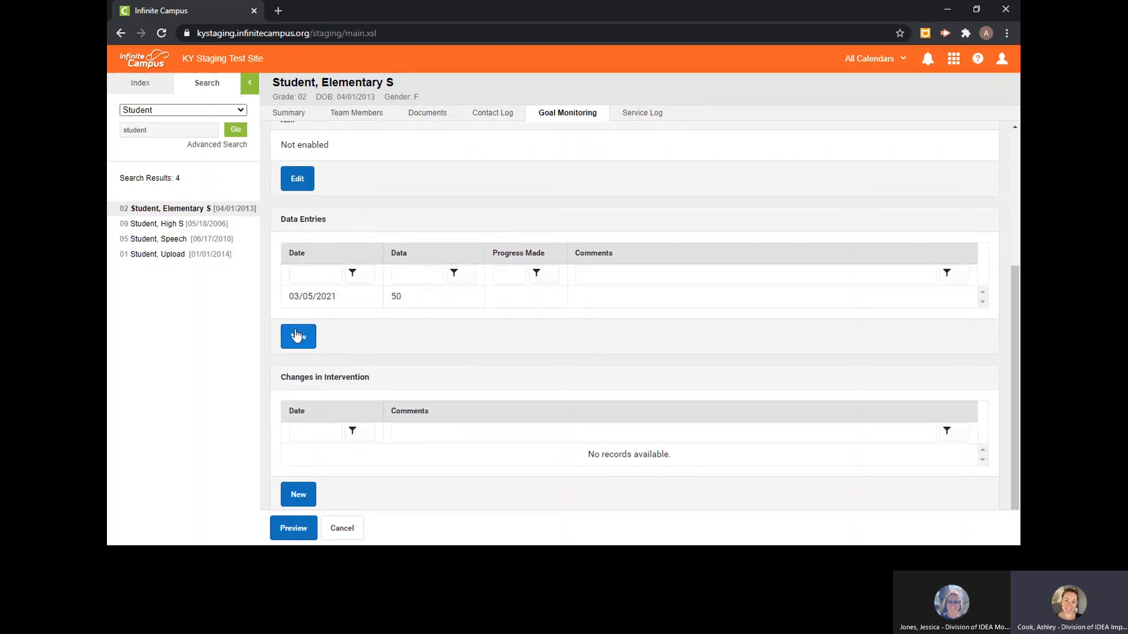
left_click(297, 336)
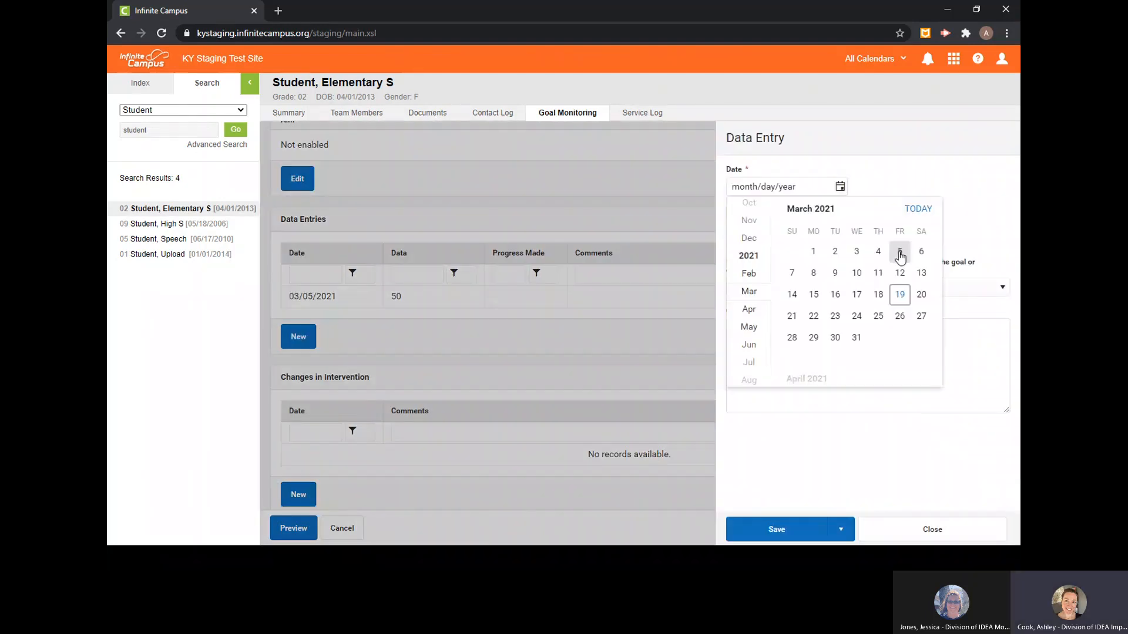
left_click(899, 274)
left_click(811, 241)
type("60")
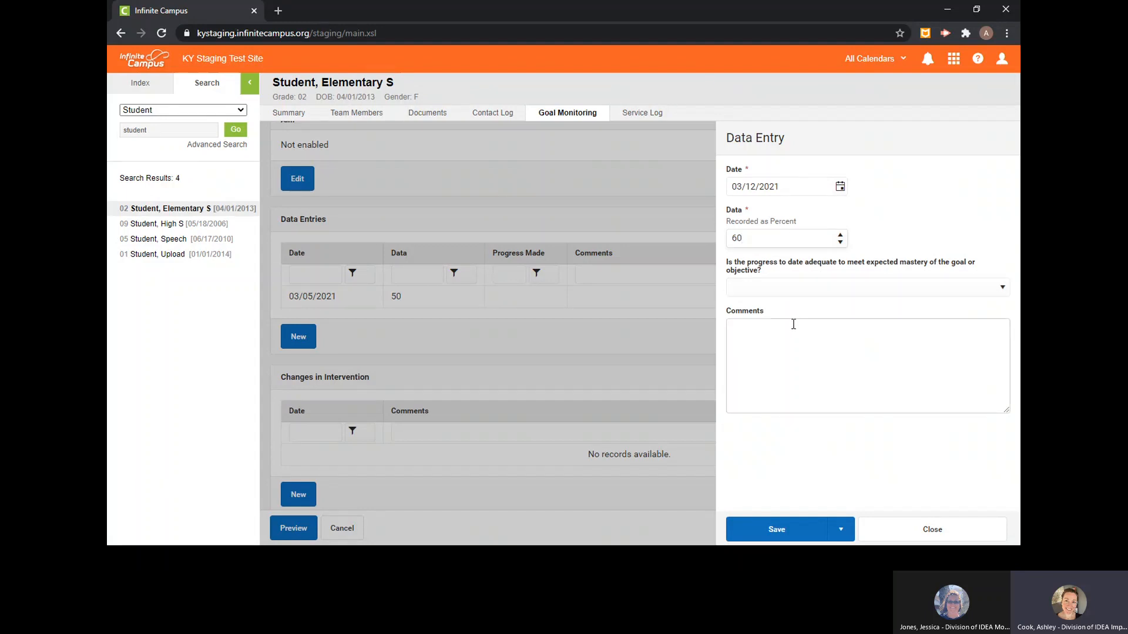
left_click(778, 531)
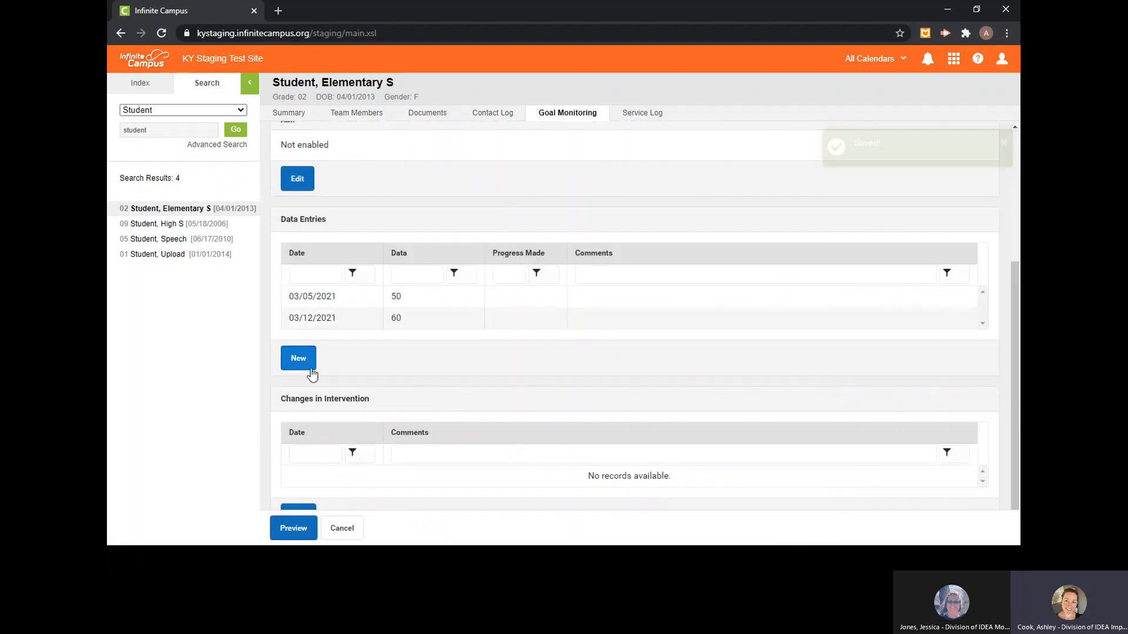
- Preview objective 1's goal monitoring report in a maximized window, examine the graph, and close it
left_click(302, 527)
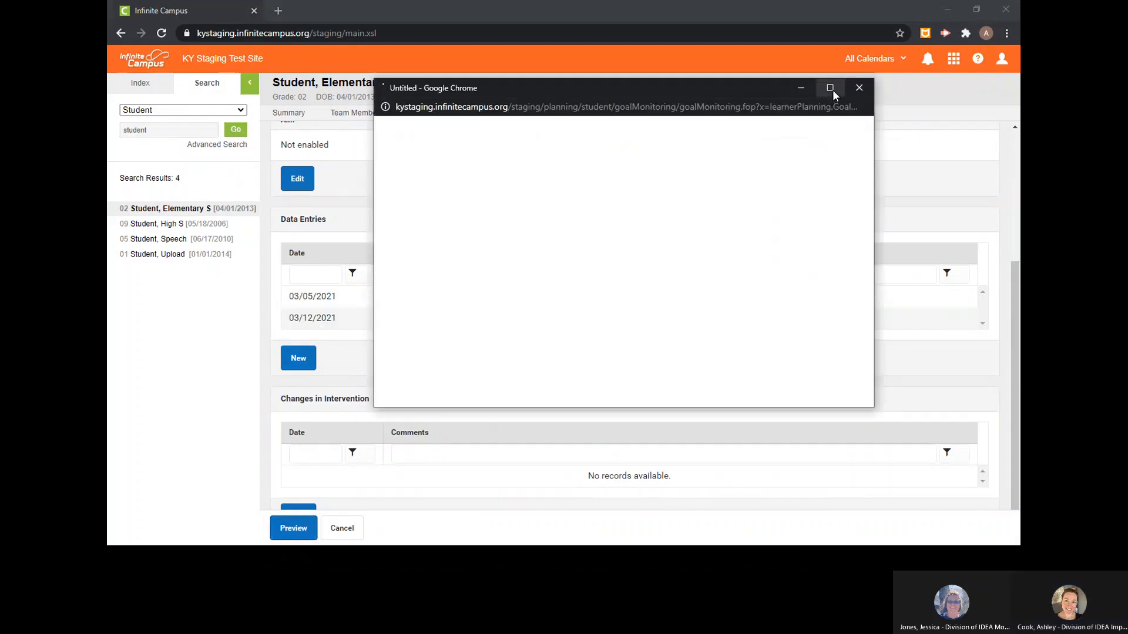
left_click(833, 90)
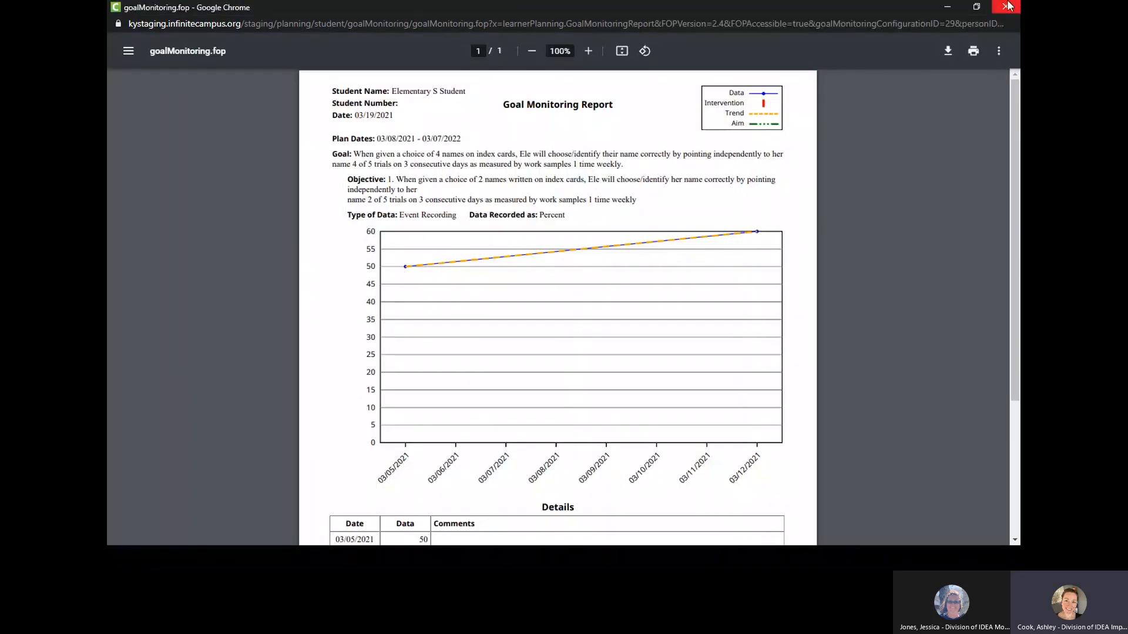
left_click(1007, 6)
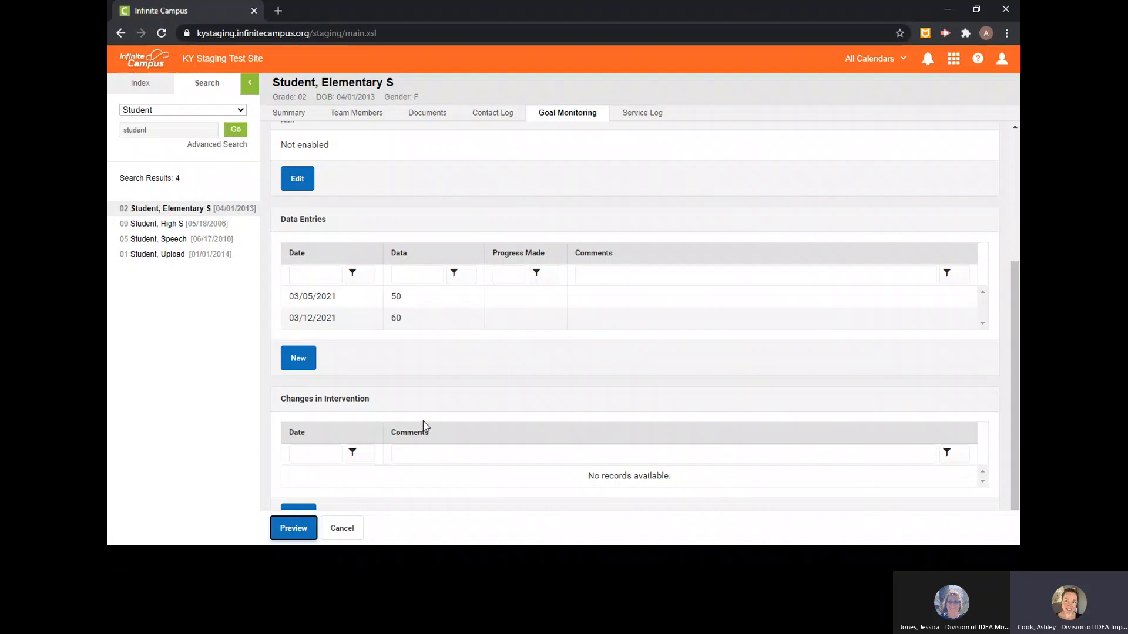
- Switch back to the grade 09 student and open the log of goal 1 under KY IEP (03/18/2020 - 03/02/2021)
left_click(177, 227)
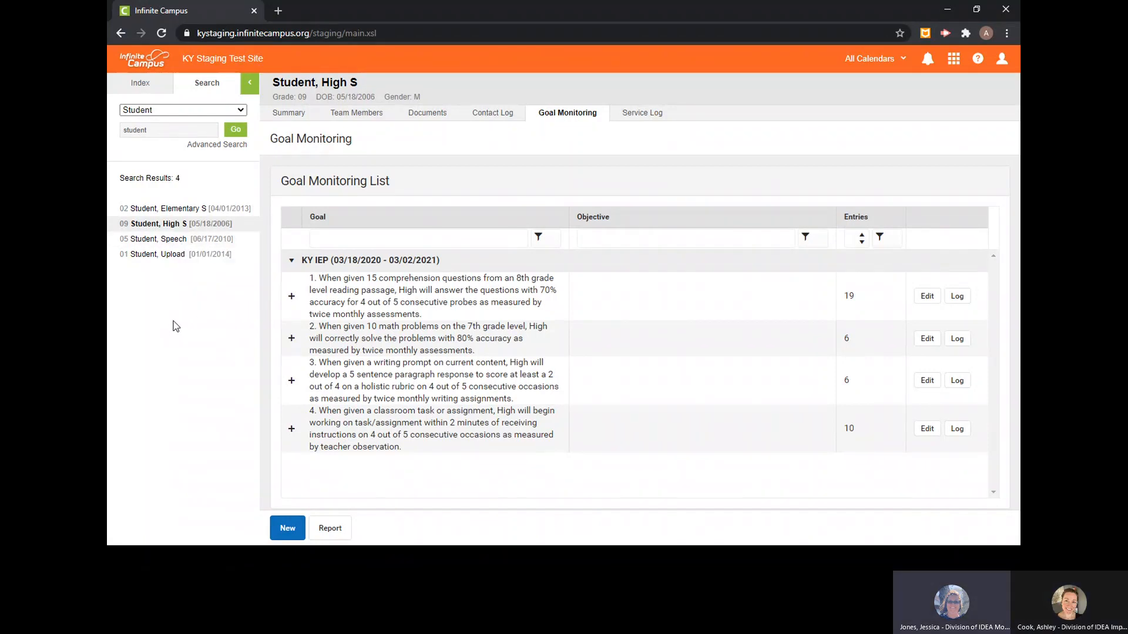
left_click(382, 302)
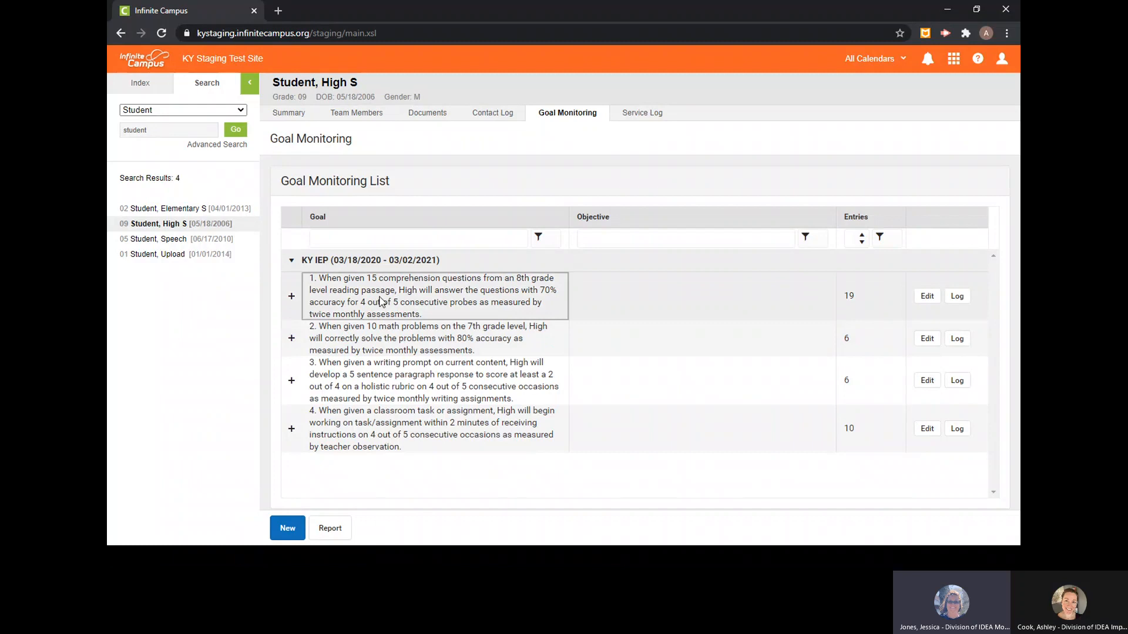
left_click(962, 299)
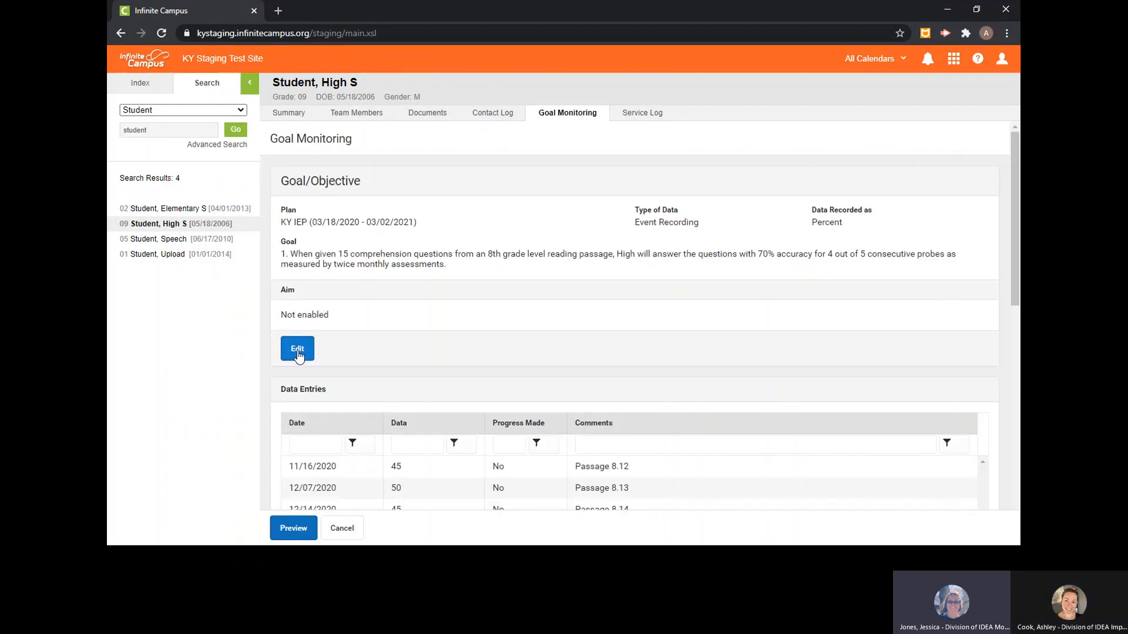
- Enable the aim for goal 1 with a baseline date of 03/18/2020 and a baseline of 40
left_click(298, 350)
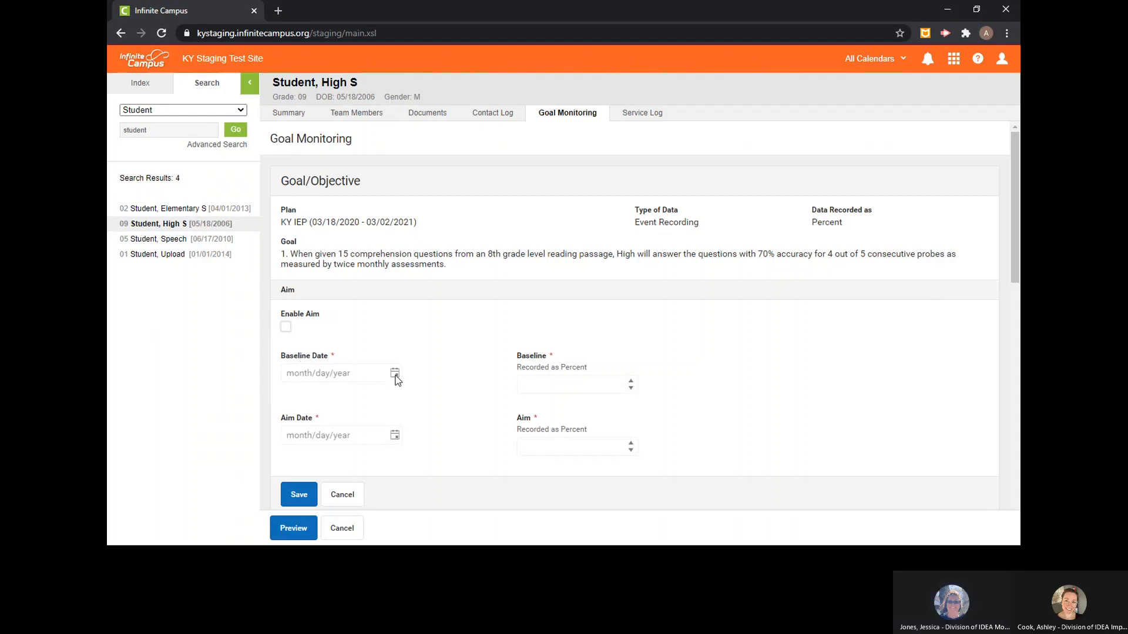
left_click(286, 327)
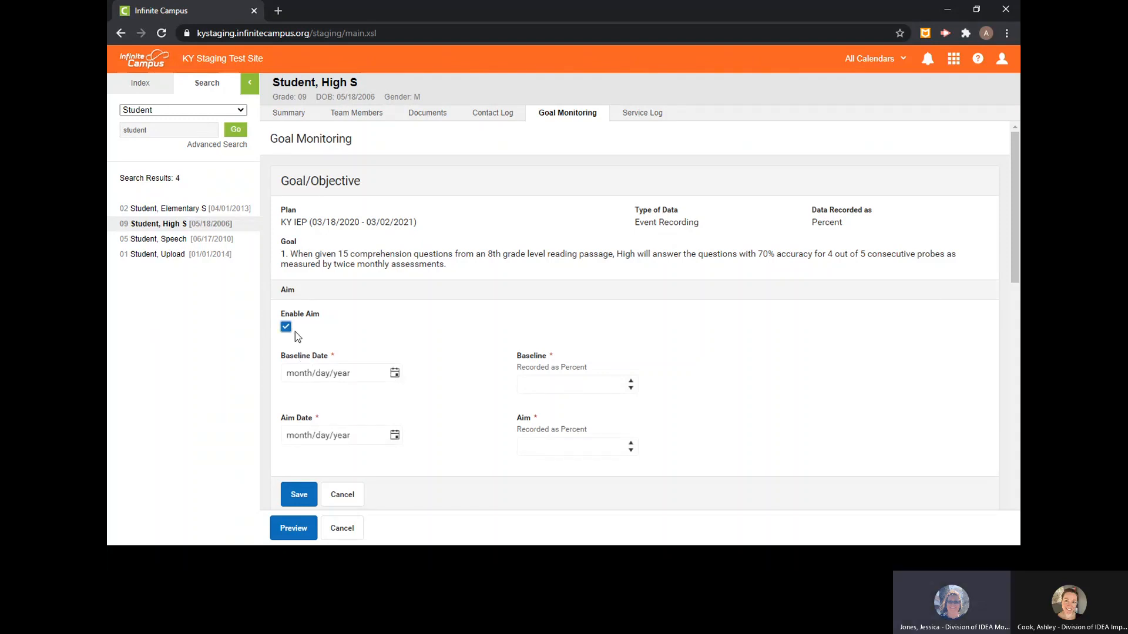
left_click(395, 378)
scroll(306, 256, "up", 5)
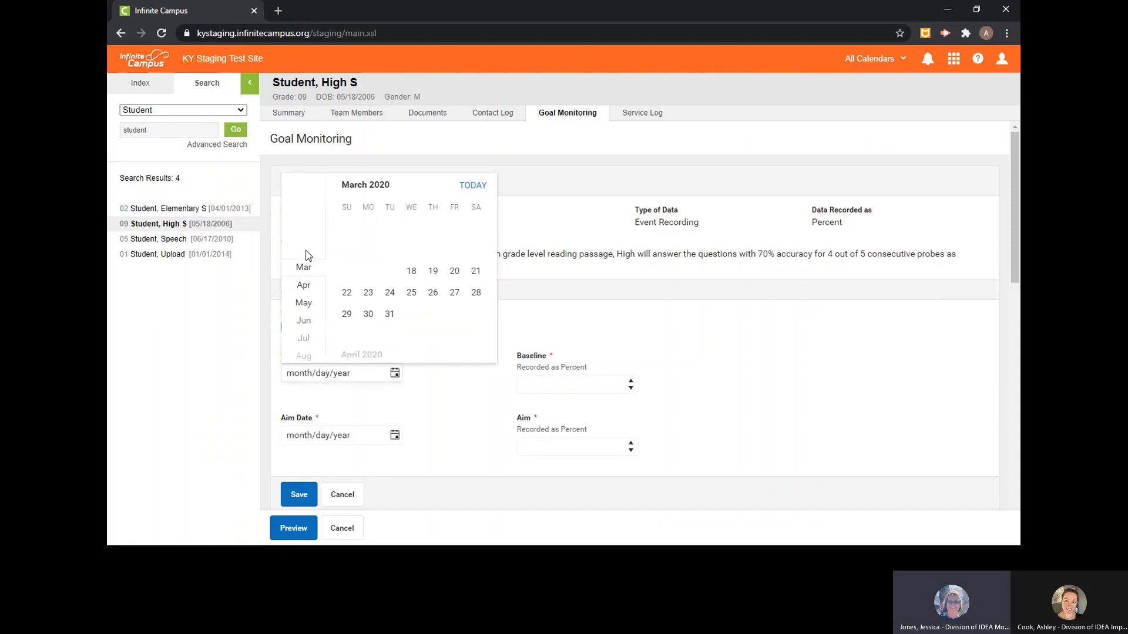
left_click(411, 271)
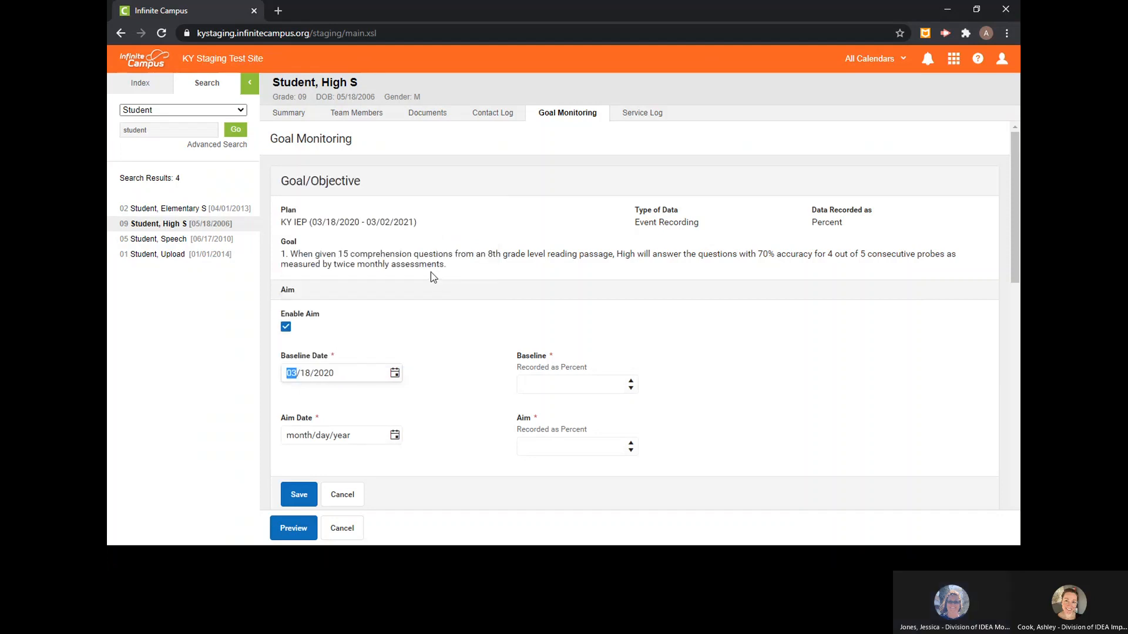
left_click(581, 384)
type("40")
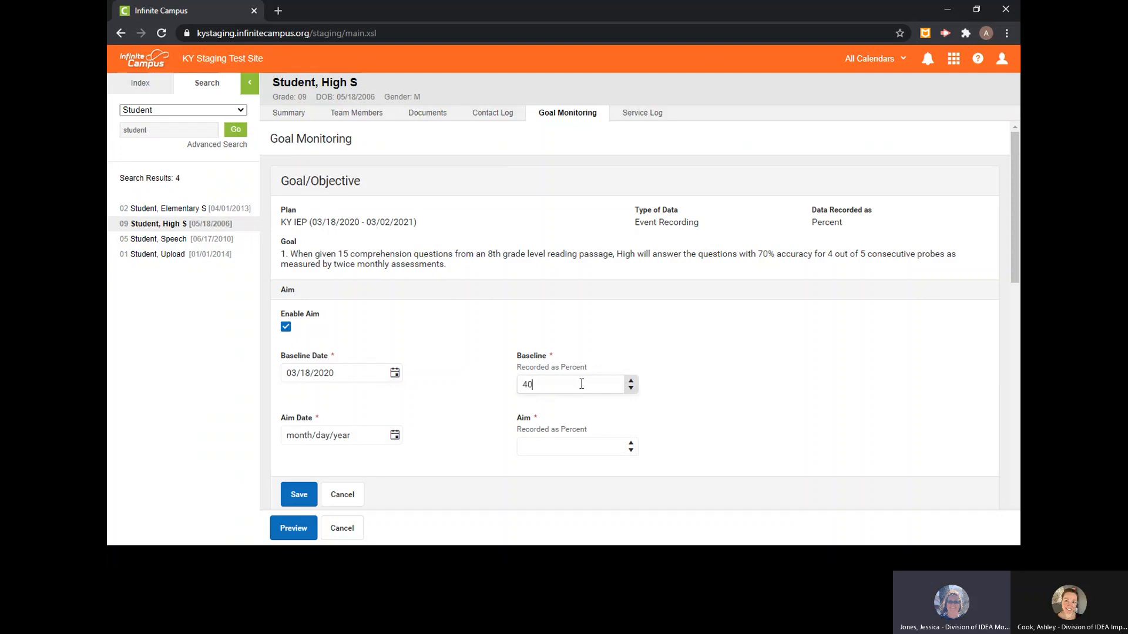
- Set goal 1's aim date to 03/02/2021 and its aim to 70, and save the aim settings
left_click(395, 438)
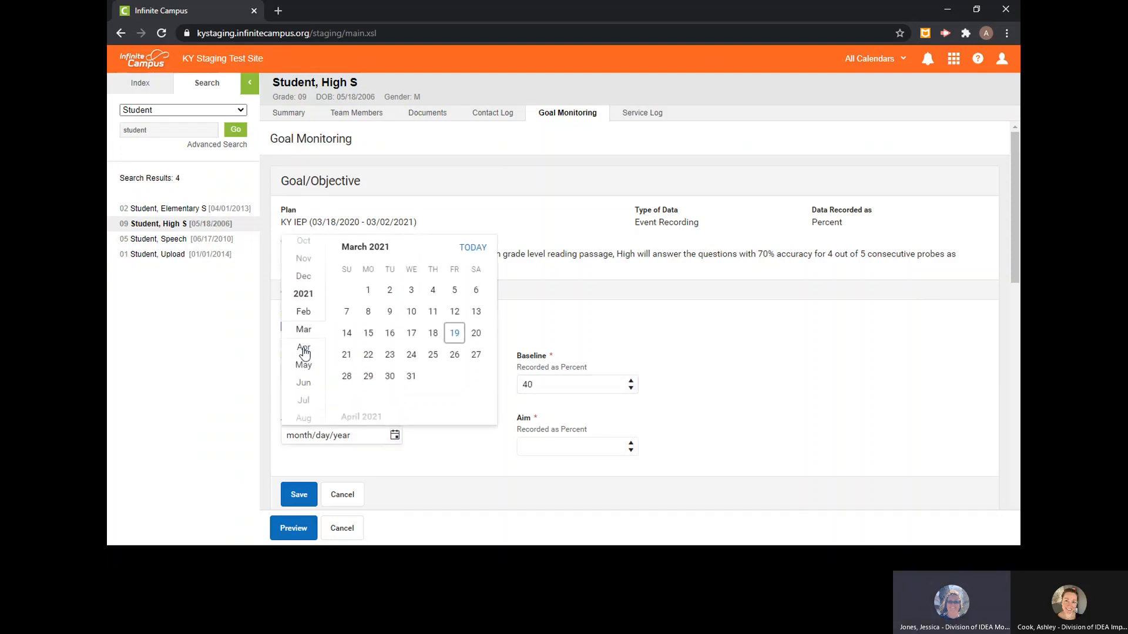
scroll(303, 353, "down", 3)
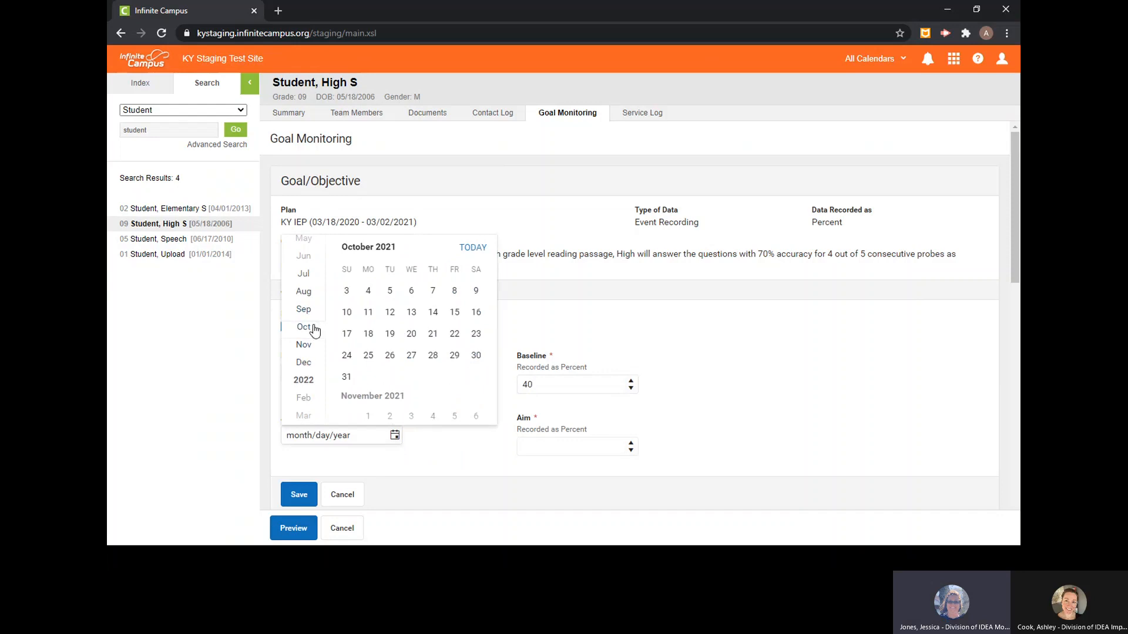
scroll(314, 326, "up", 2)
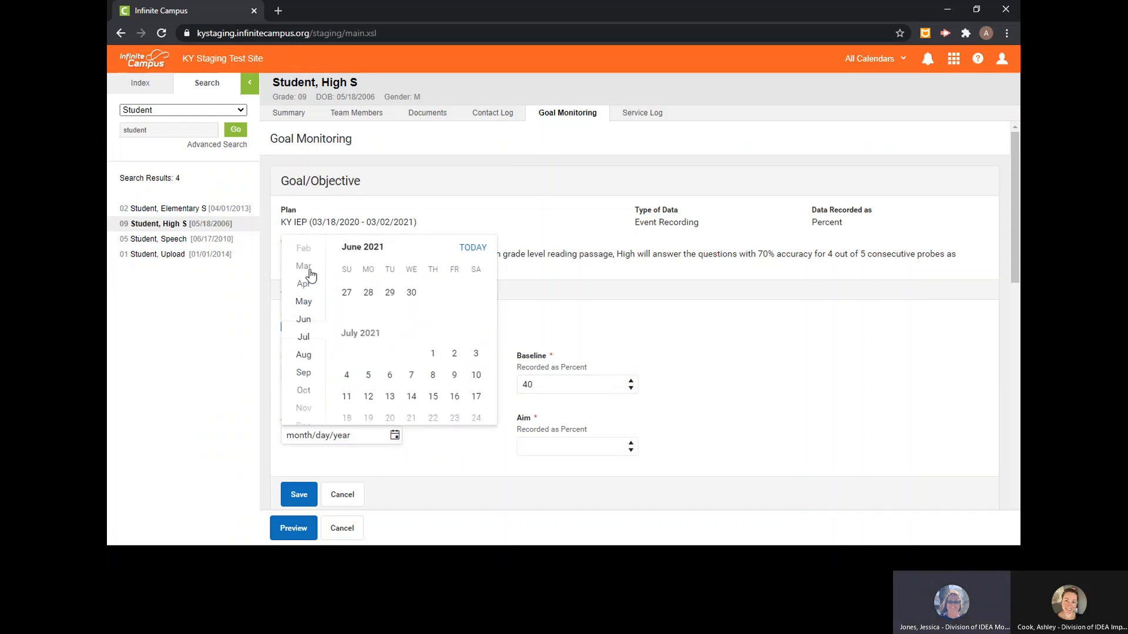
left_click(310, 272)
left_click(391, 289)
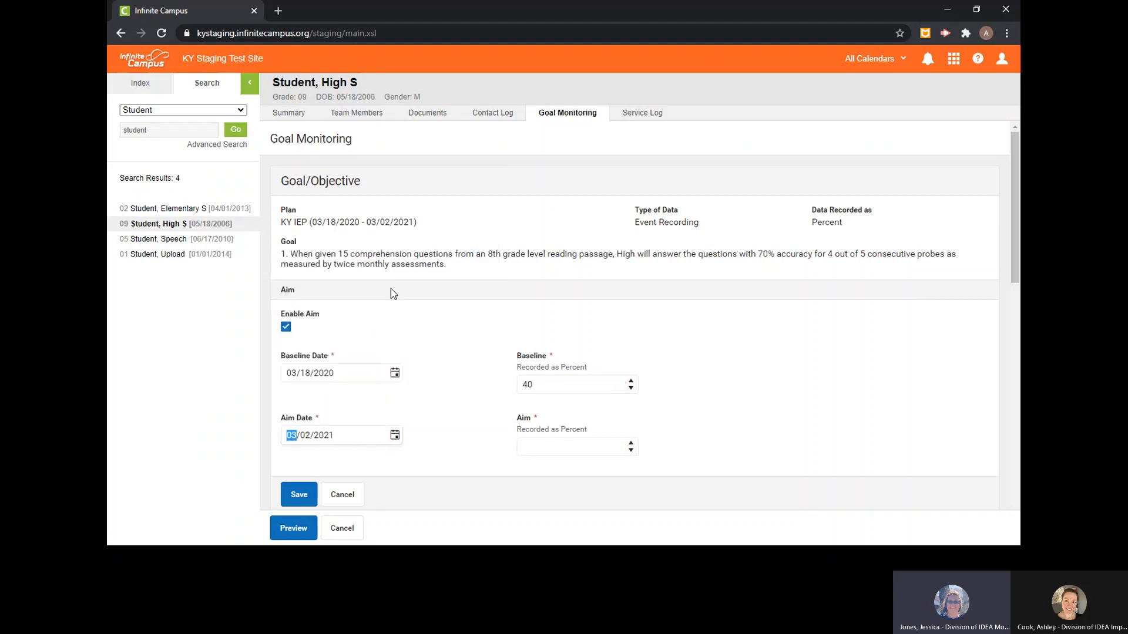
left_click(589, 443)
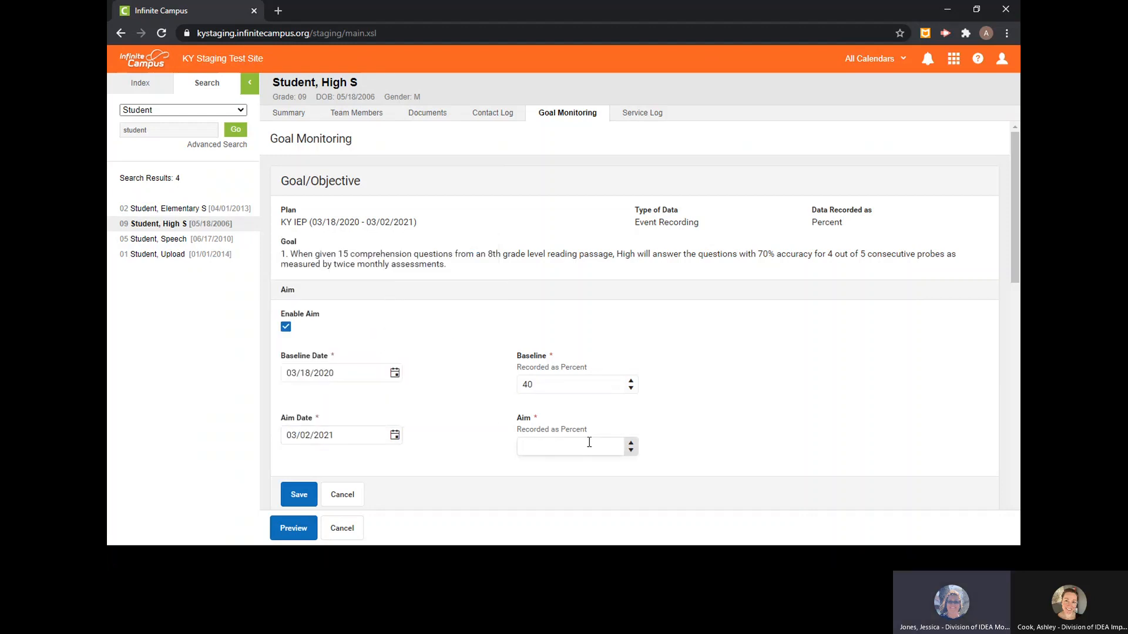
type("70")
left_click(296, 499)
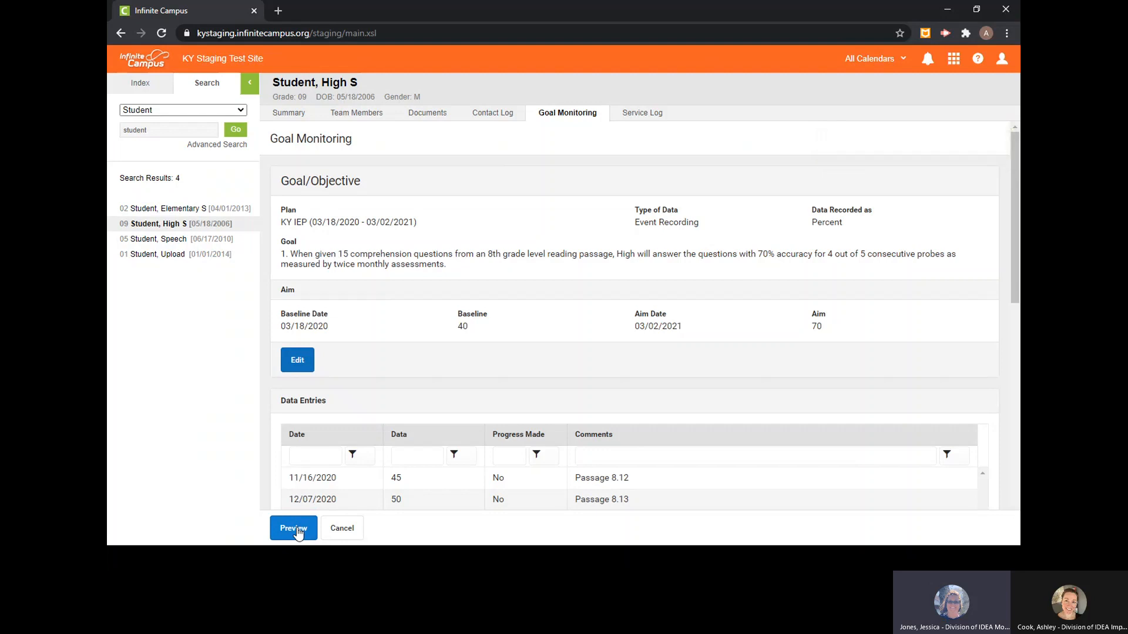
- Preview goal 1's monitoring report in a maximized window, examine the trend and aim lines, and close it
left_click(294, 528)
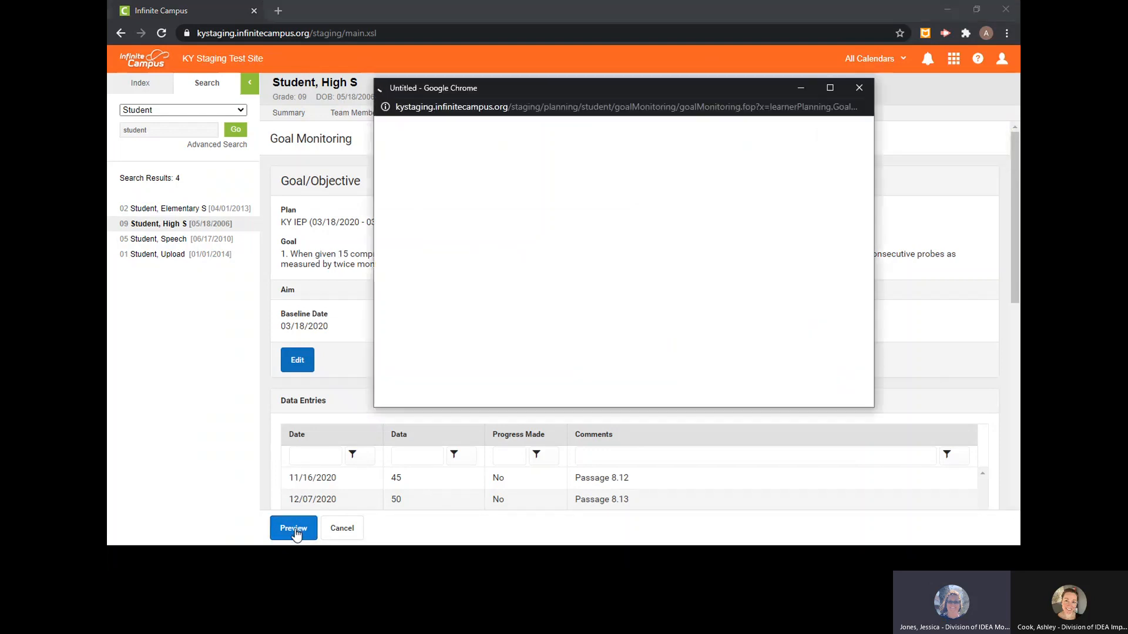
left_click(830, 89)
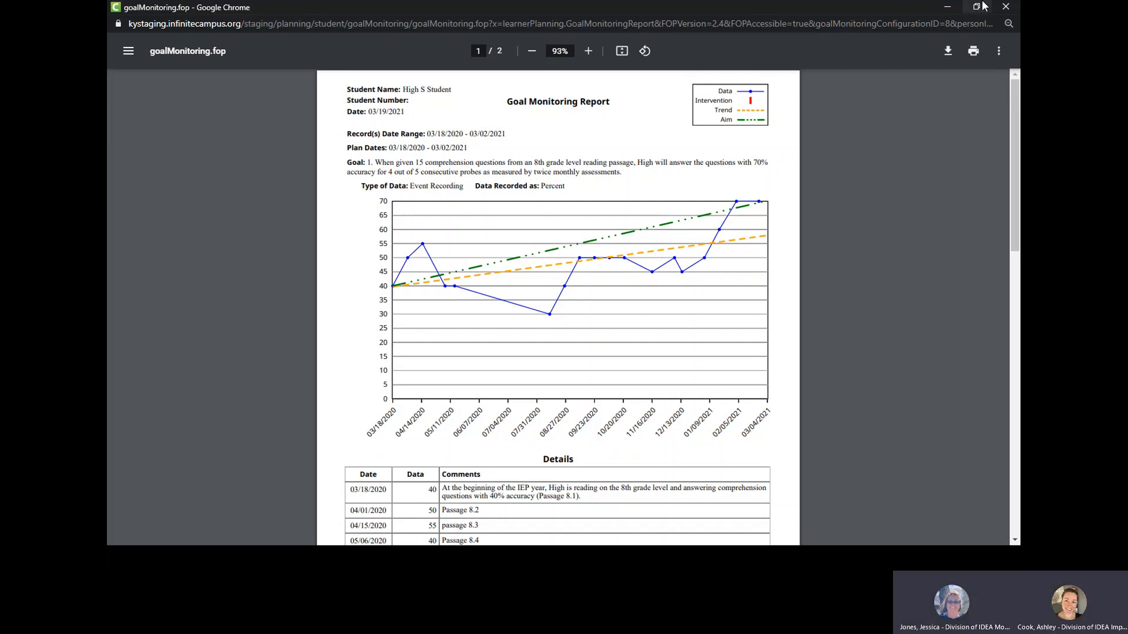
left_click(1007, 7)
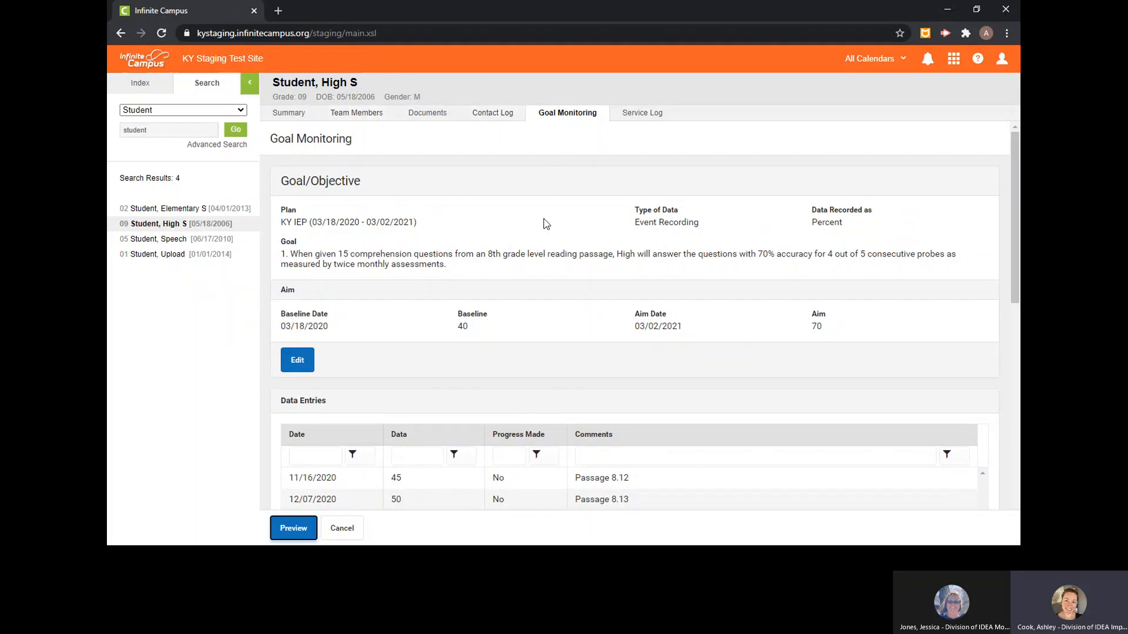
- Start a new Changes in Intervention record for goal 1 dated 11/12/2020
scroll(544, 221, "down", 2)
scroll(546, 222, "down", 5)
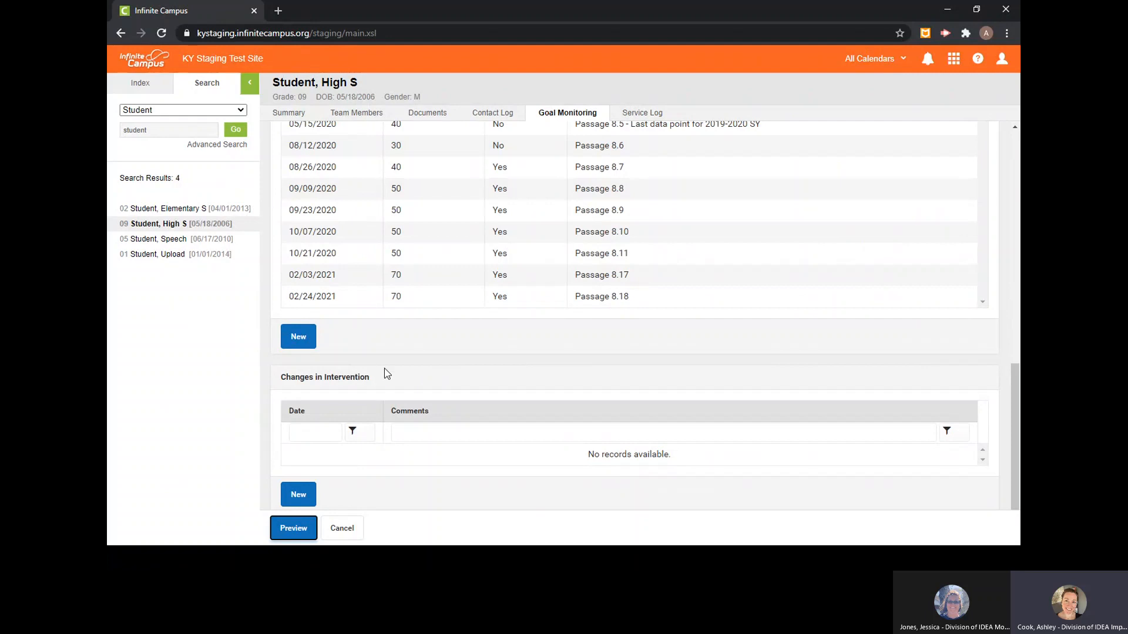
left_click(306, 498)
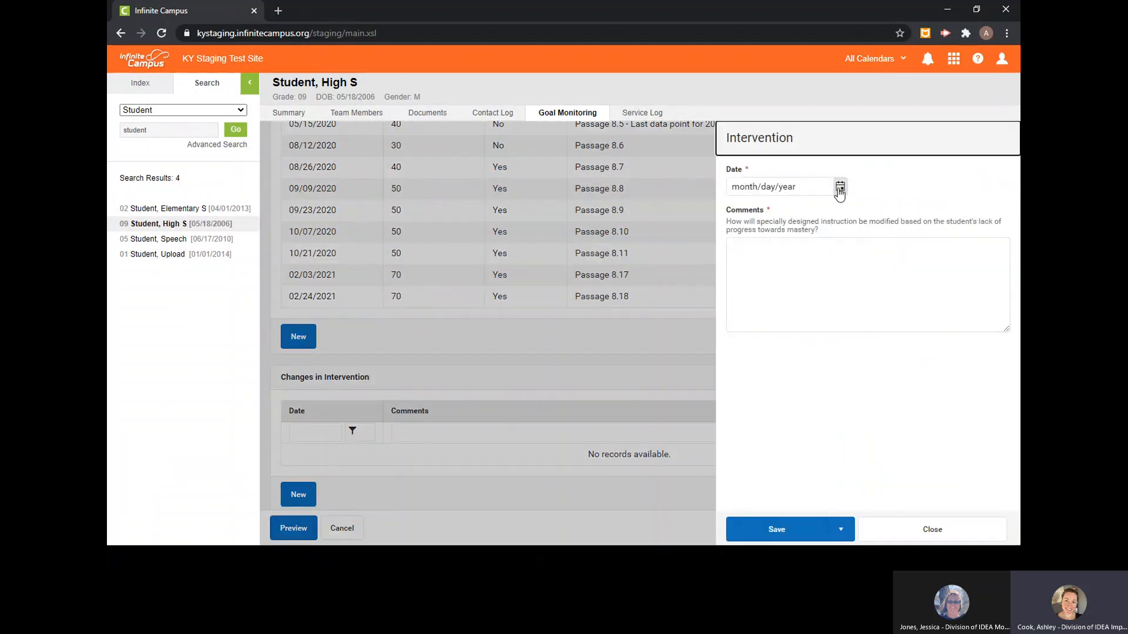
left_click(840, 189)
left_click(749, 221)
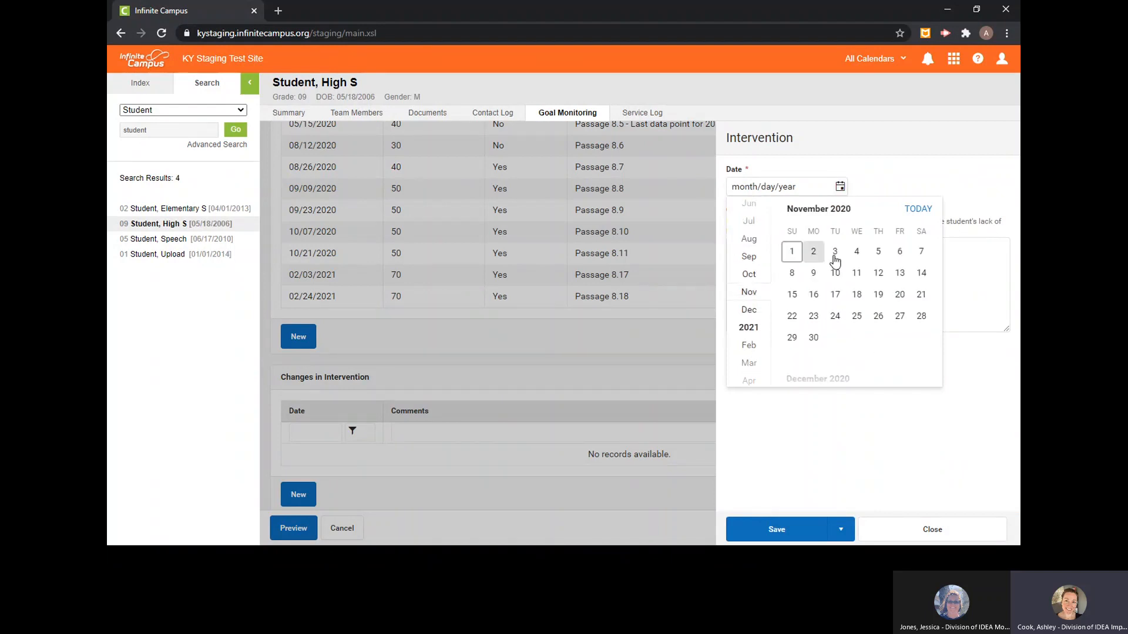
left_click(878, 273)
- Enter the comment "SDI: Explicit Instruction in summarizing strategies Using summarizing chart (beginning, middle, end) to write out summary before answering comprehension questions." and save the intervention
left_click(745, 247)
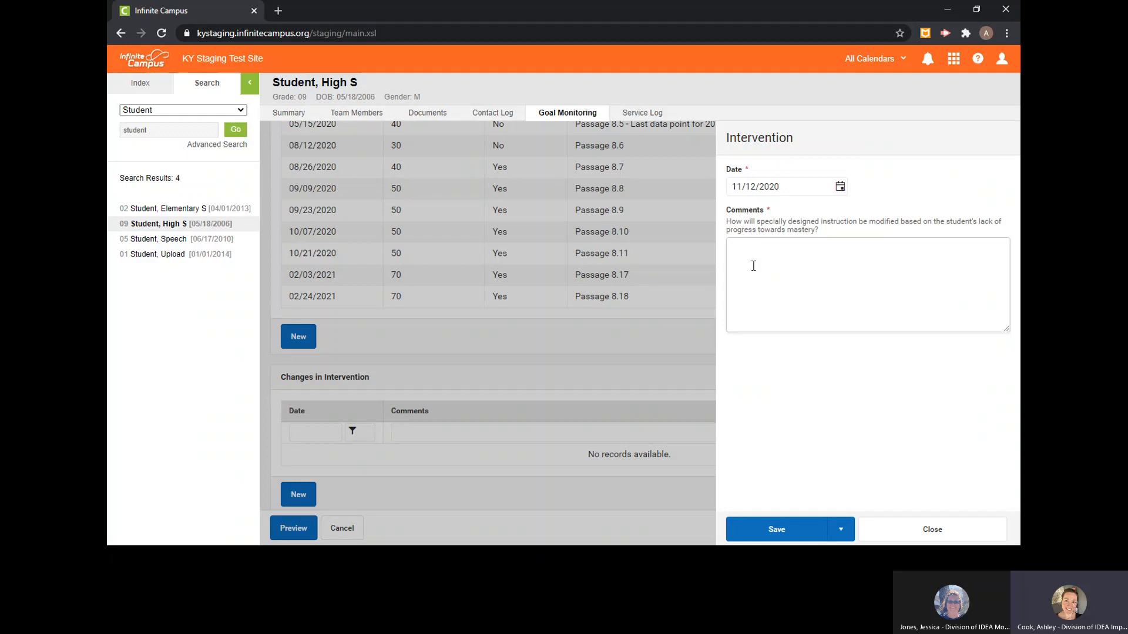
type("SDI: Explicit Instruction in summarizing strategies Using summarizing chart (beginning, middle, end) to write out summary before answering comprehension questions.")
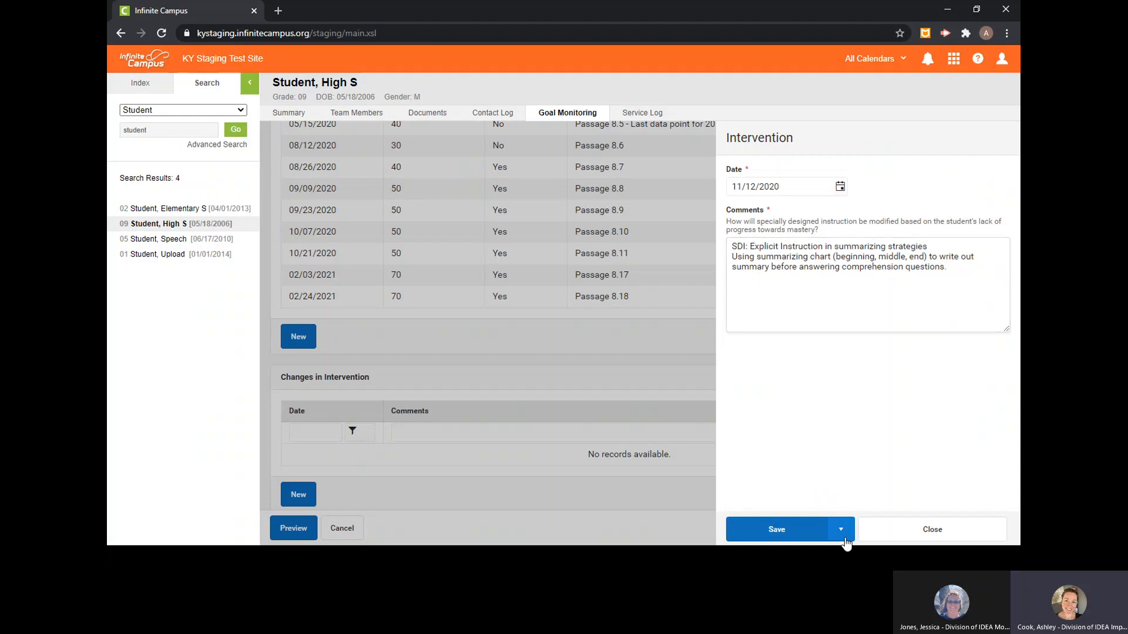
left_click(842, 531)
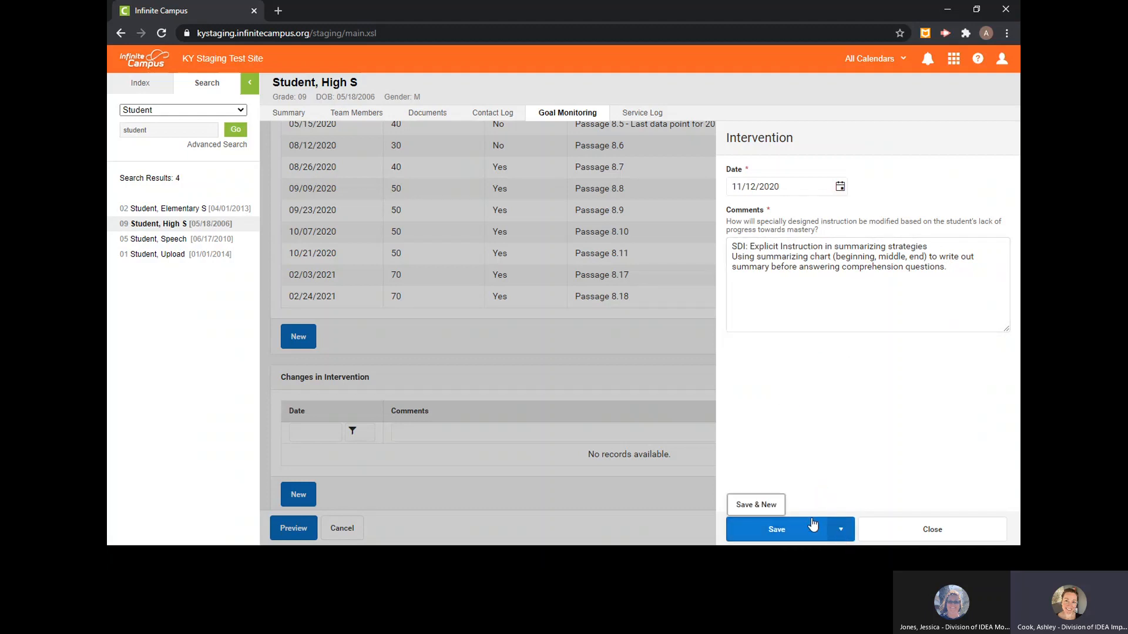
left_click(791, 530)
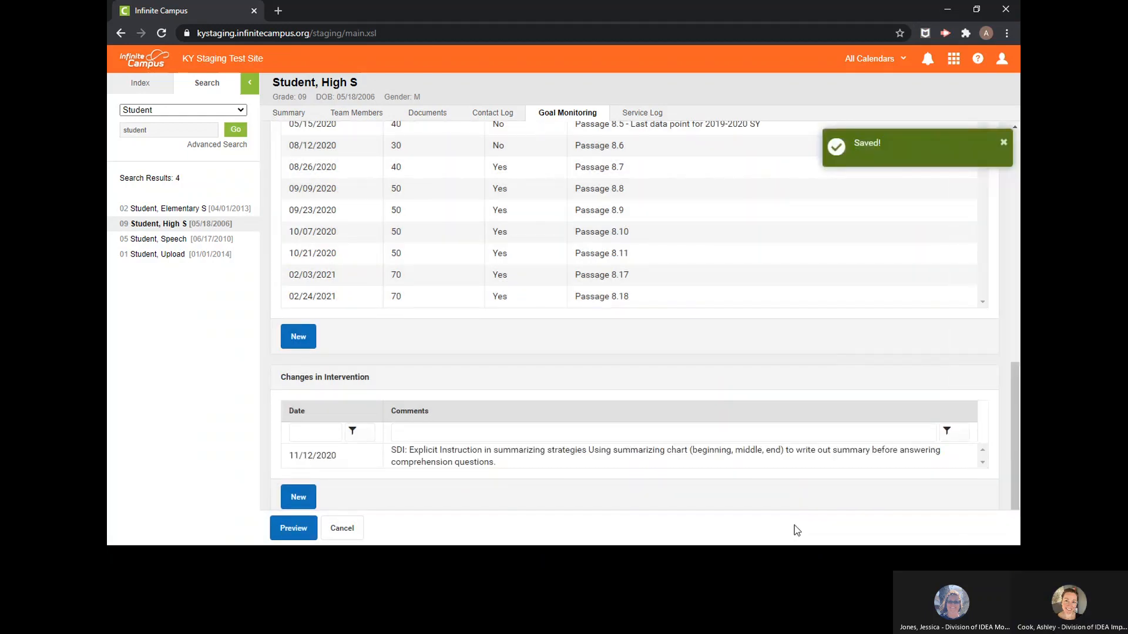
- Preview goal 1's report maximized, examine the intervention line and its 11/12/2020 details entry, and return to the goal monitoring list
left_click(294, 530)
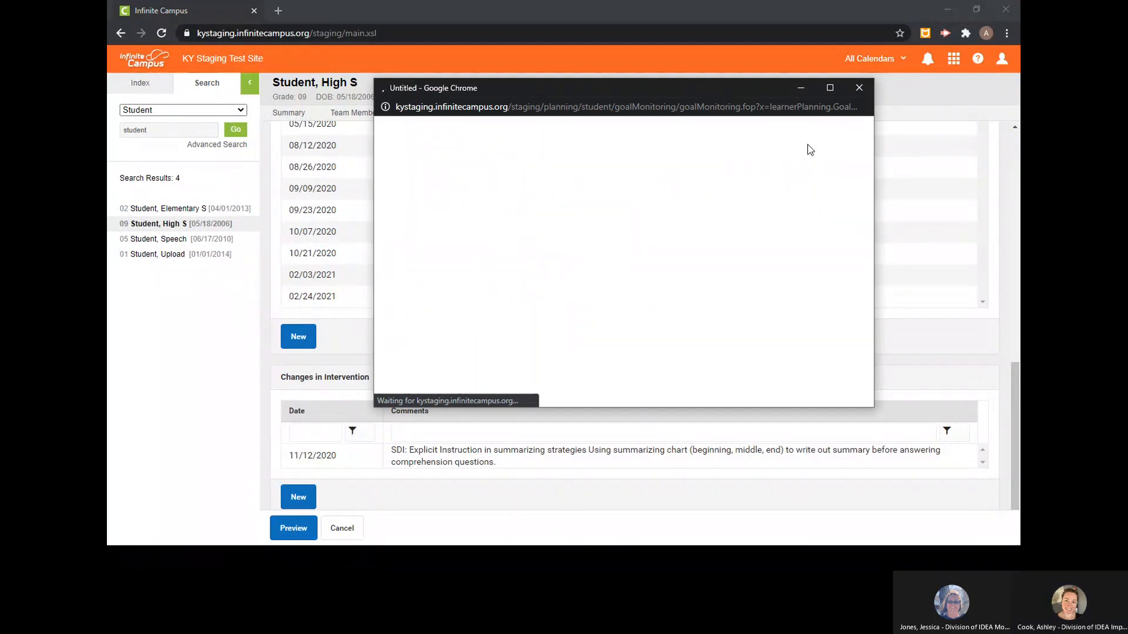
left_click(830, 88)
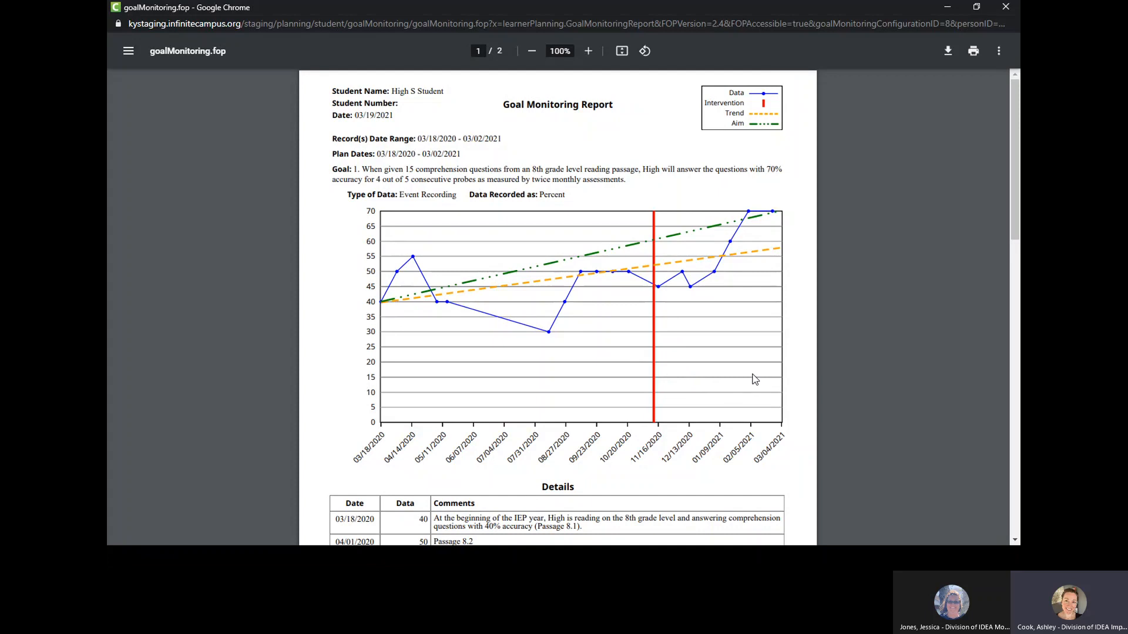
scroll(558, 323, "down", 1)
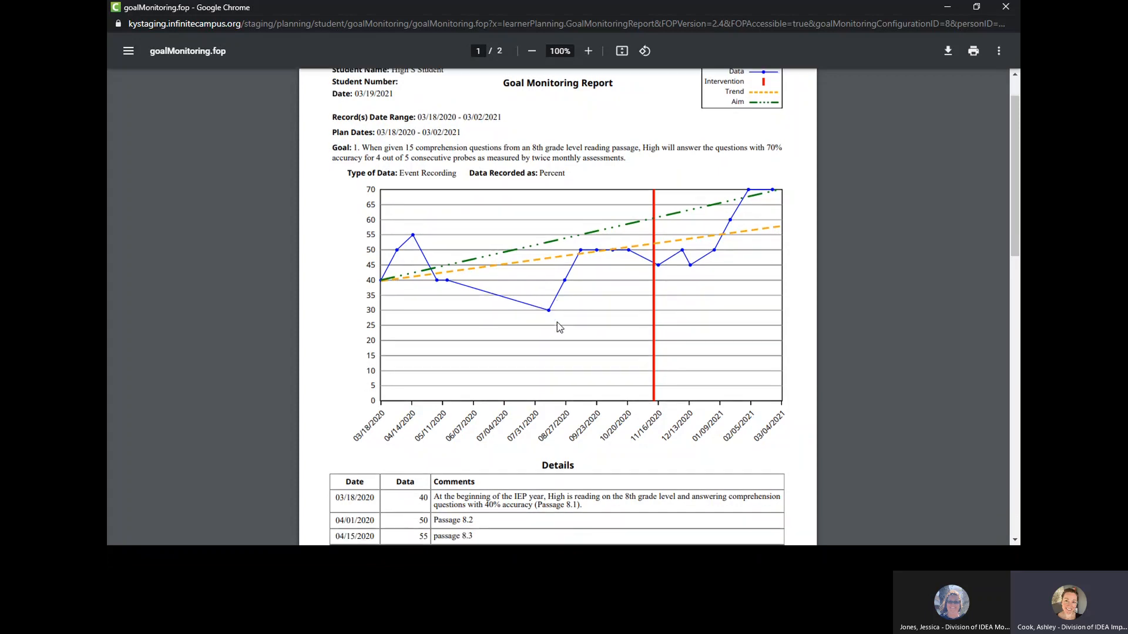
scroll(557, 322, "down", 7)
left_click_drag(383, 369, 548, 389)
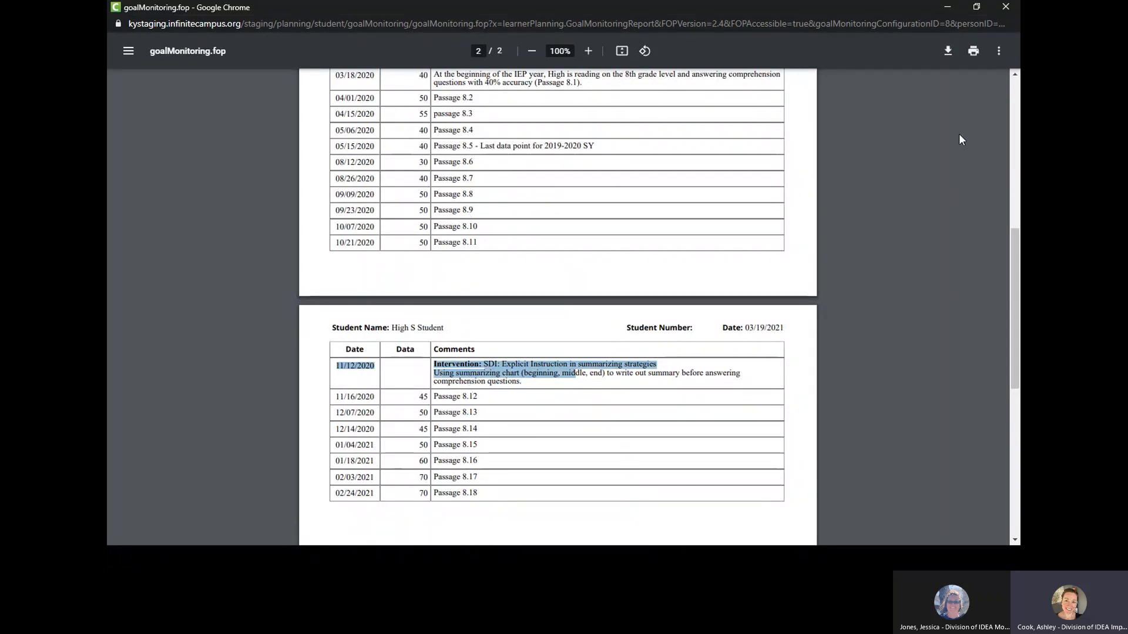
left_click(1005, 7)
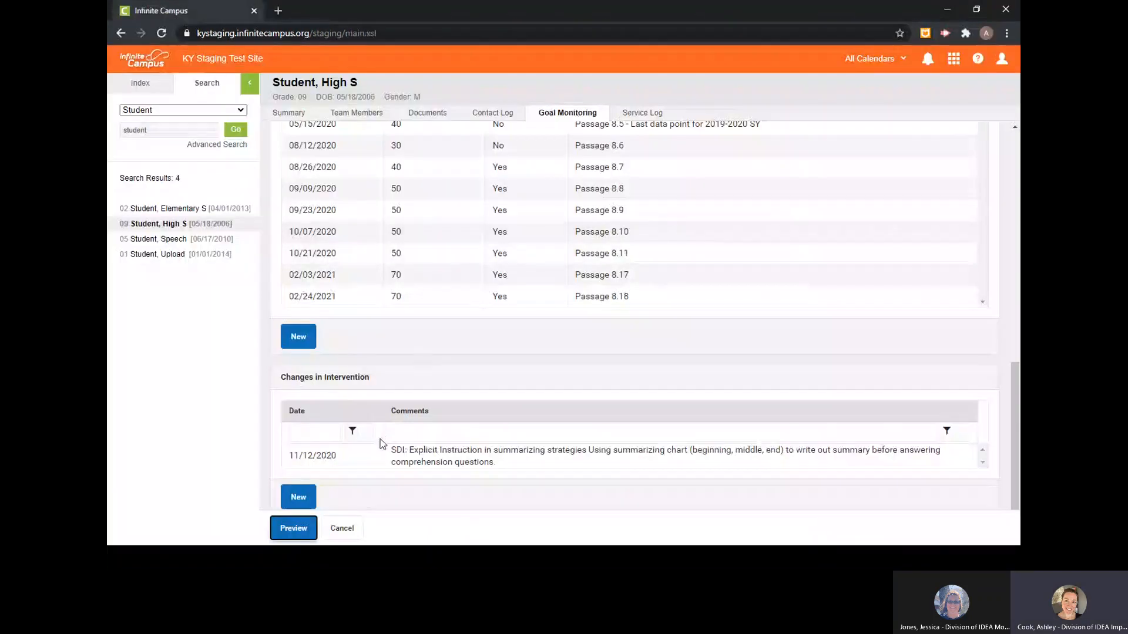
left_click(355, 530)
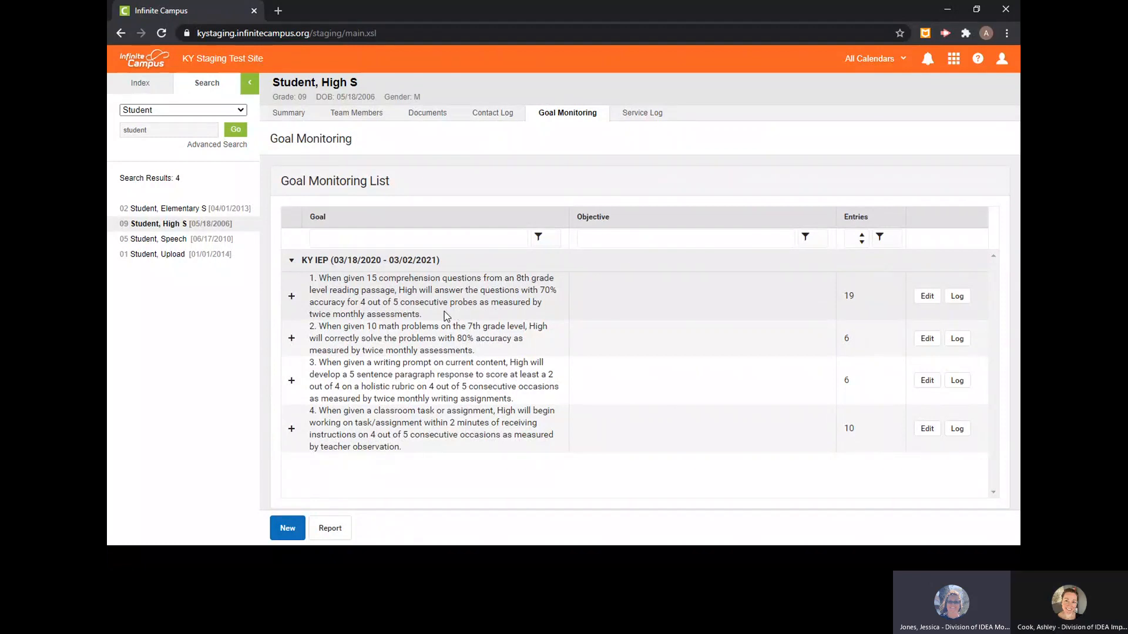
- Set up a goal monitoring report for KY IEP (03/18/2020 - 03/02/2021) with a report start date of 03/18/2020
left_click(329, 529)
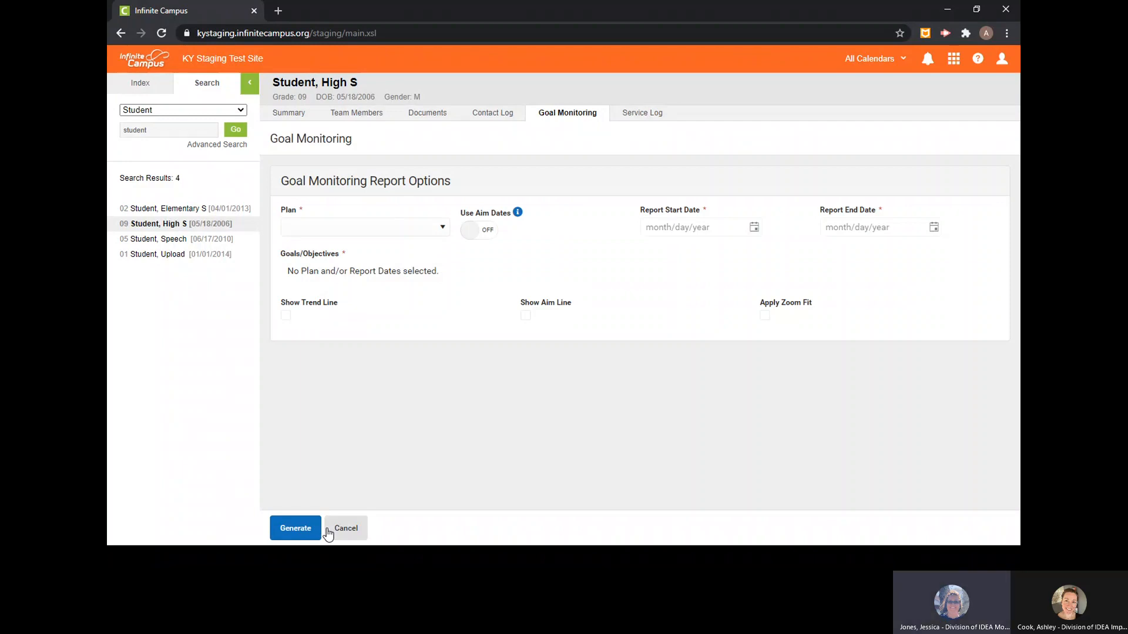
left_click(444, 231)
left_click(428, 256)
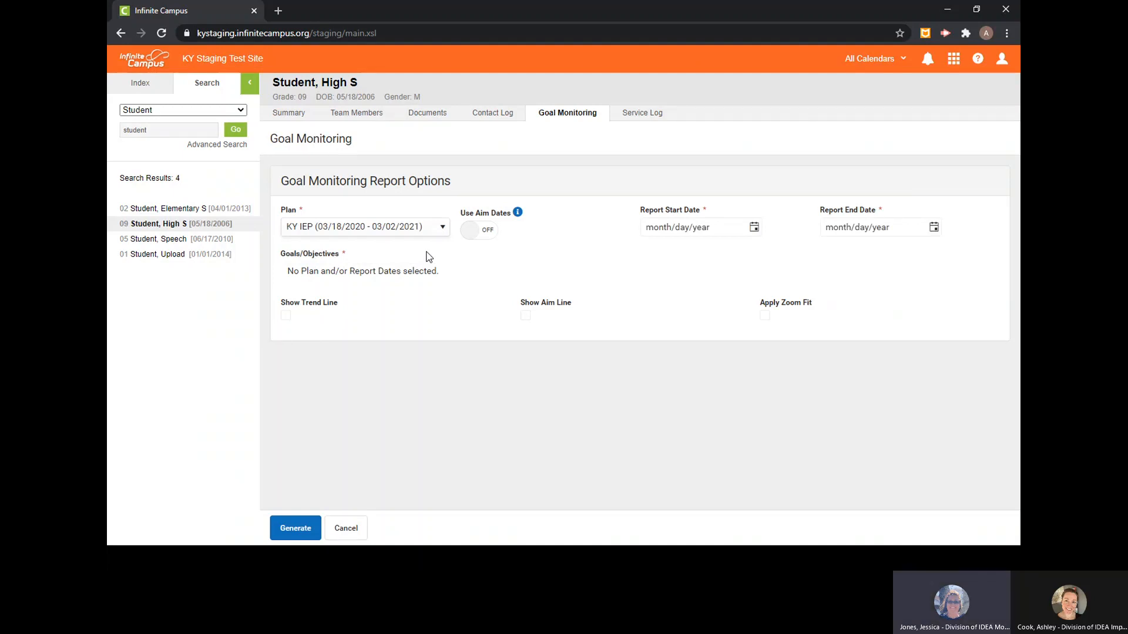
left_click(754, 229)
scroll(764, 306, "up", 10)
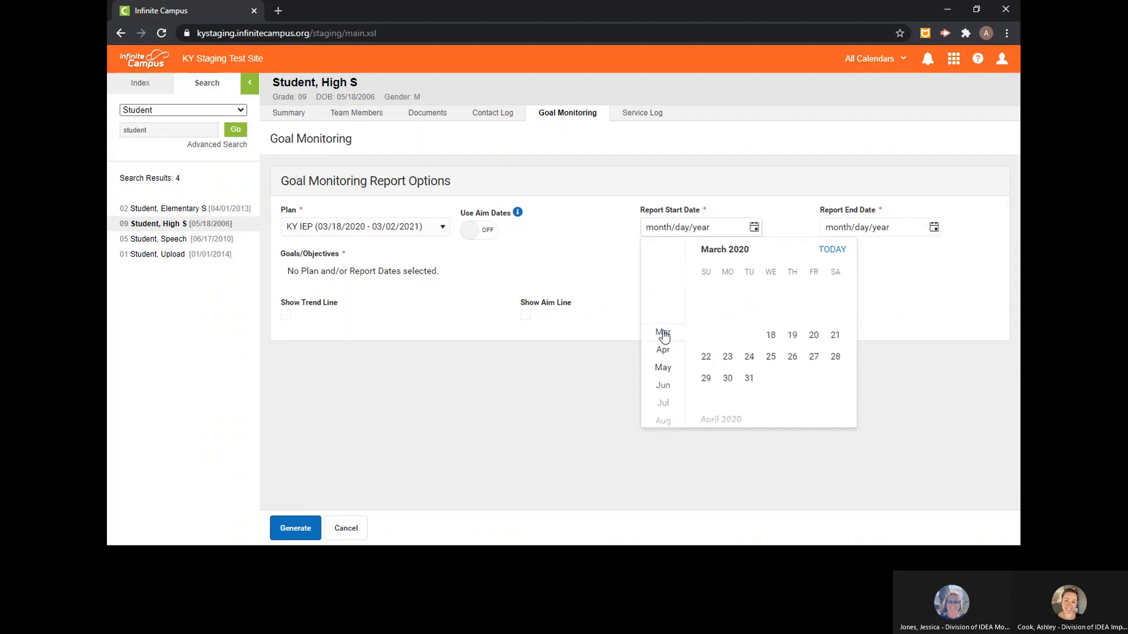
left_click(770, 336)
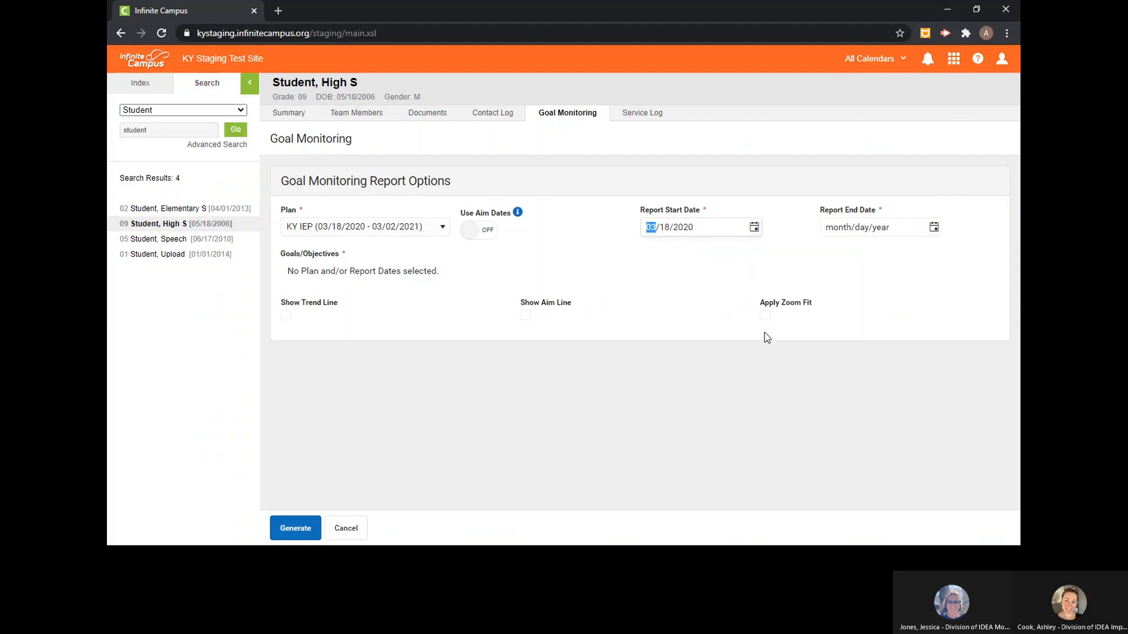
- Set the report end date to 03/02/2021
left_click(934, 228)
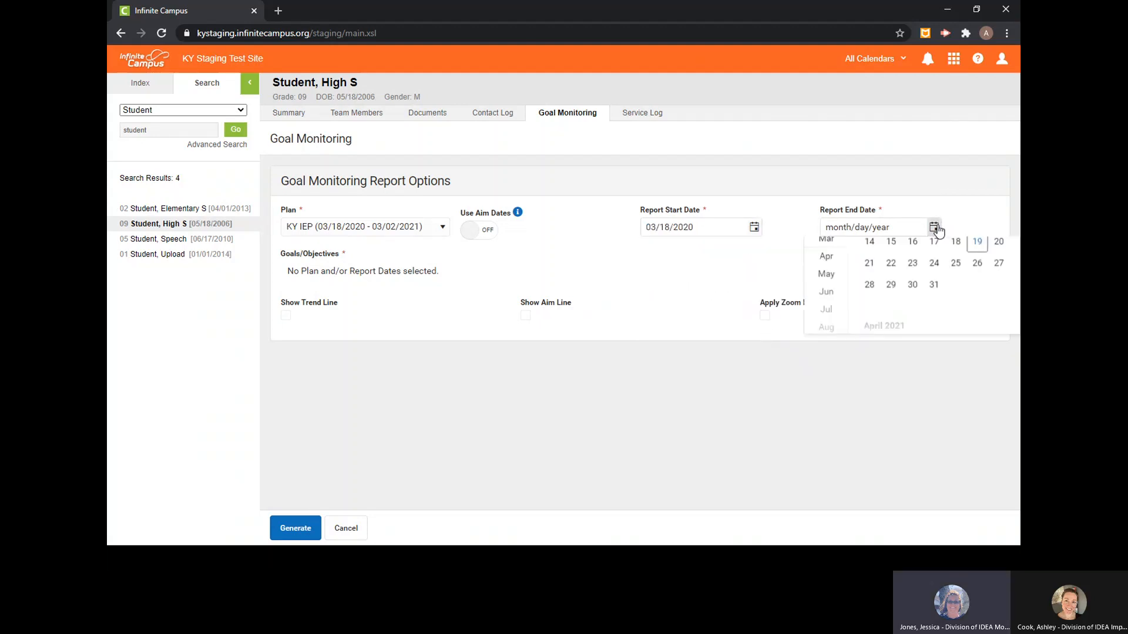
scroll(827, 329, "down", 4)
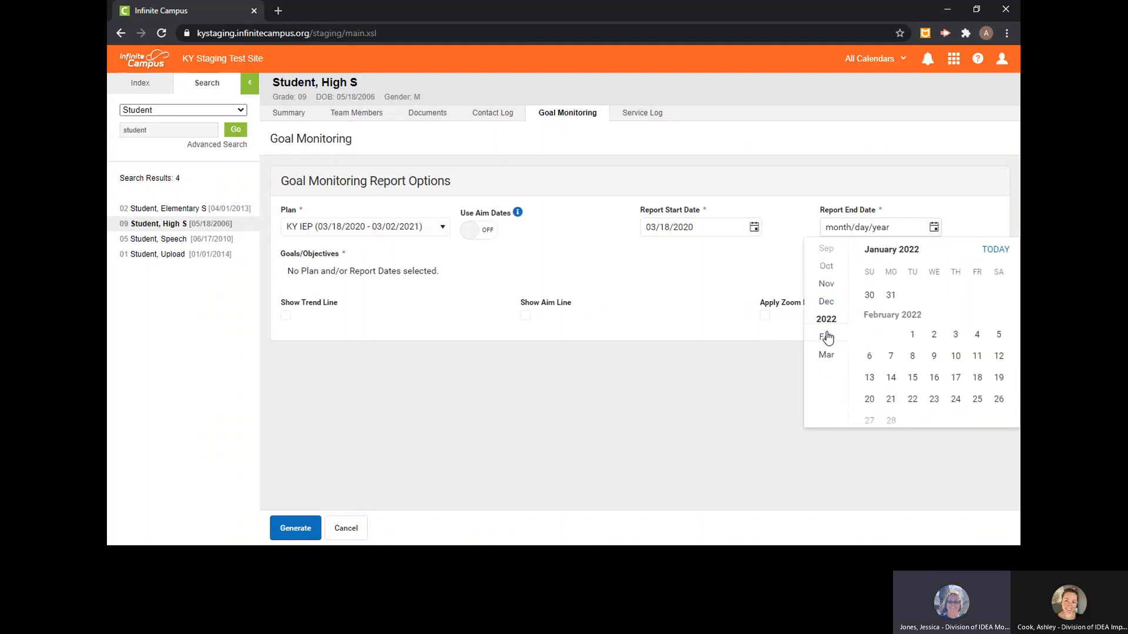
scroll(829, 329, "up", 2)
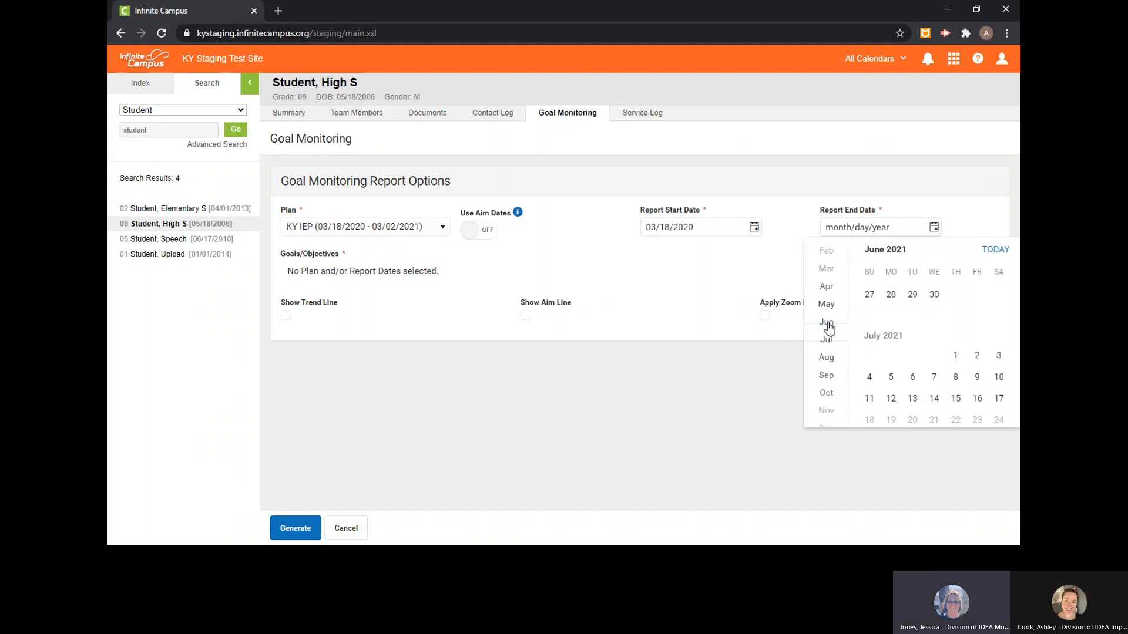
left_click(829, 272)
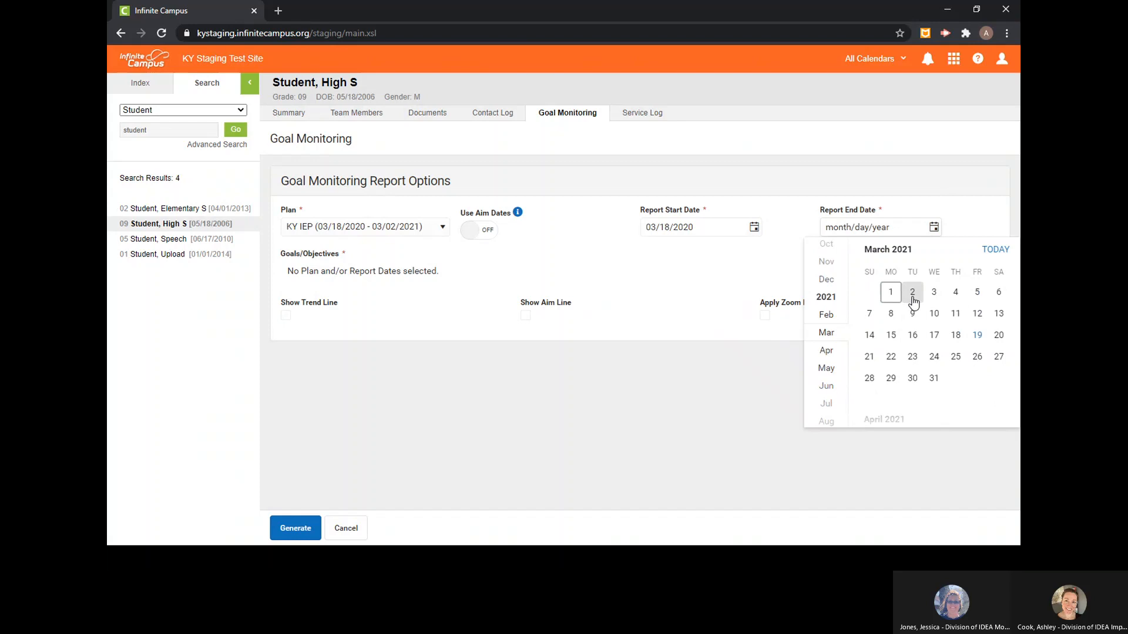
left_click(913, 292)
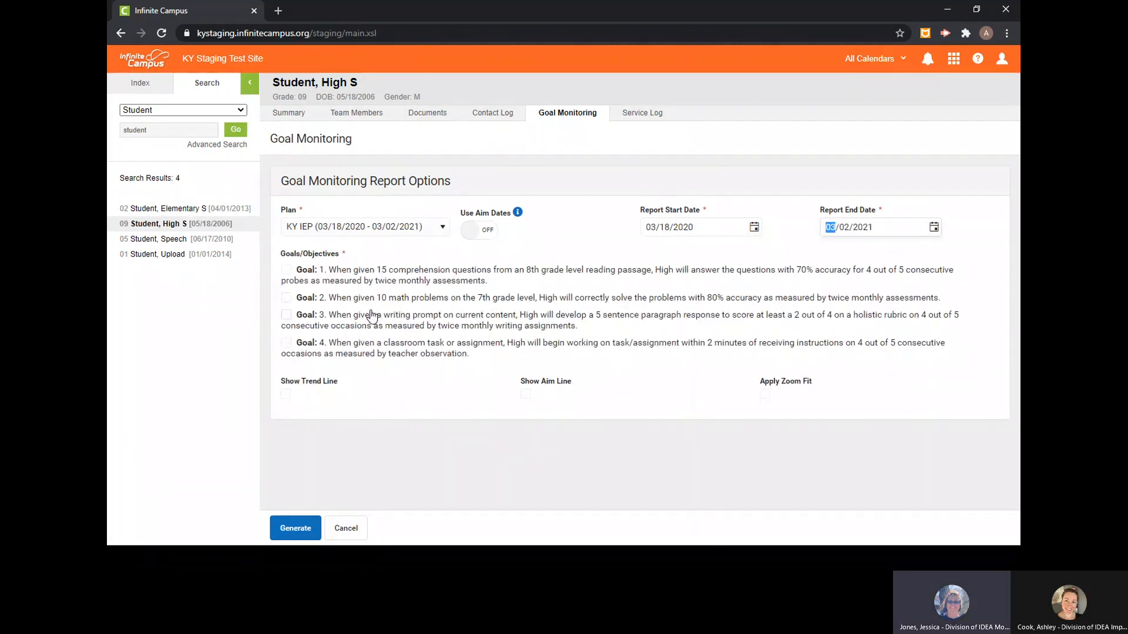
- Generate a goal monitoring report covering goals 1 through 4, view it maximized, and return to the report options
left_click(286, 270)
left_click(287, 299)
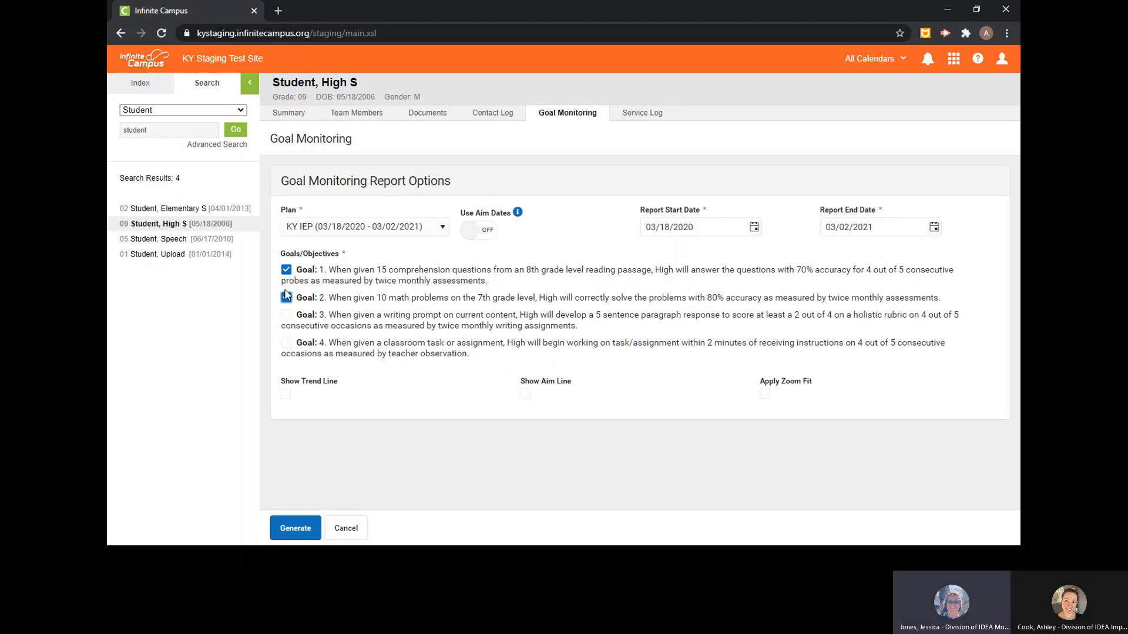
left_click(287, 314)
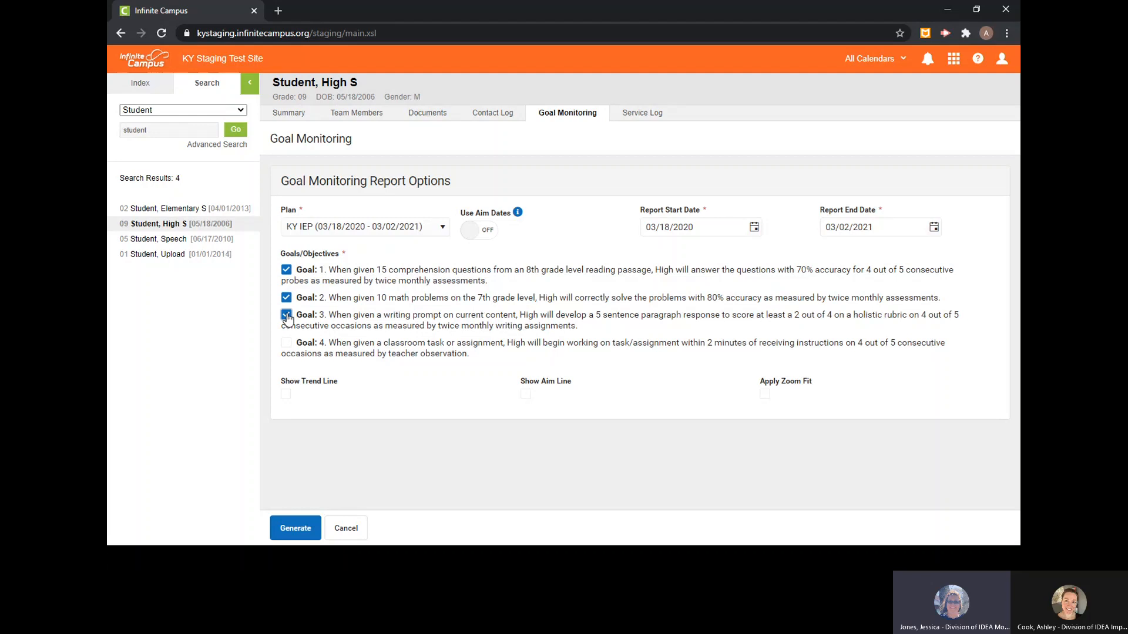
left_click(287, 343)
left_click(296, 534)
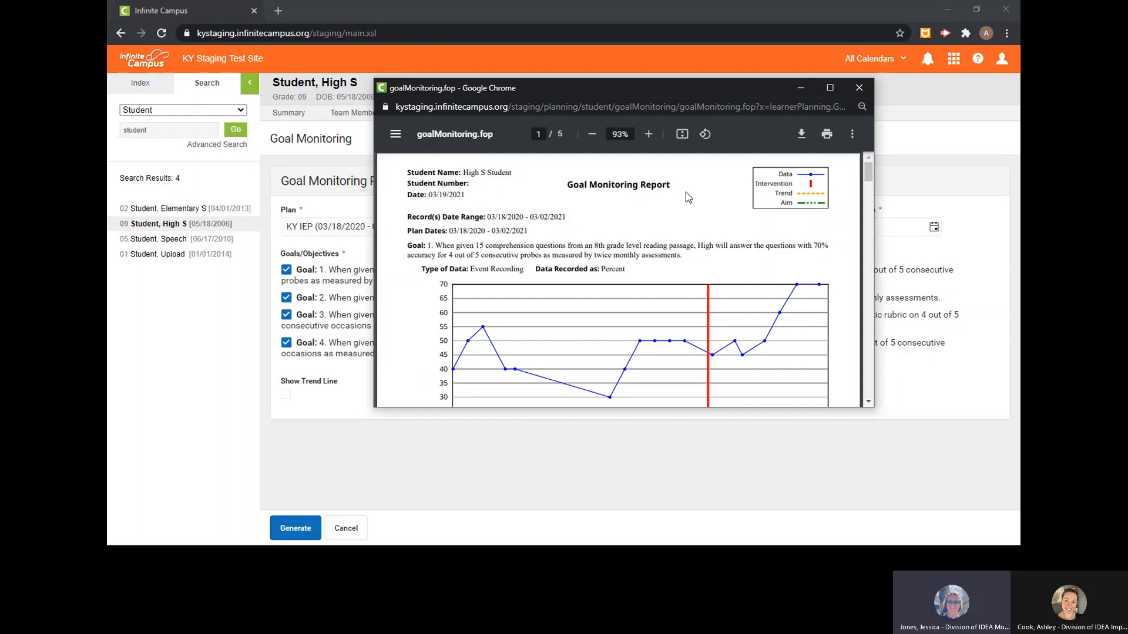
left_click(830, 88)
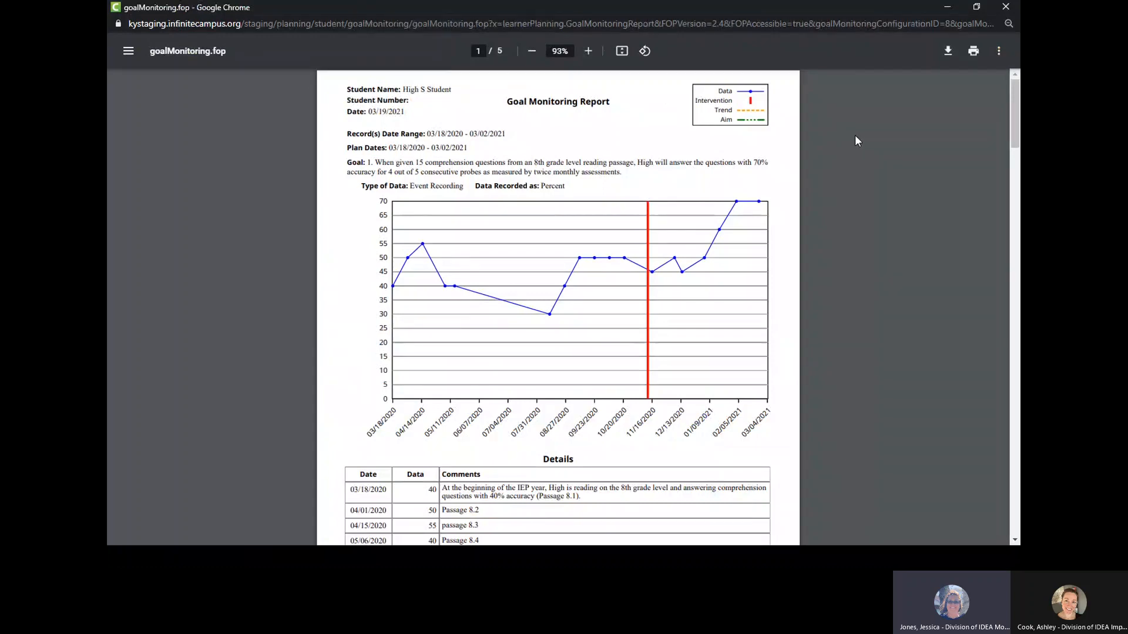
left_click(1007, 7)
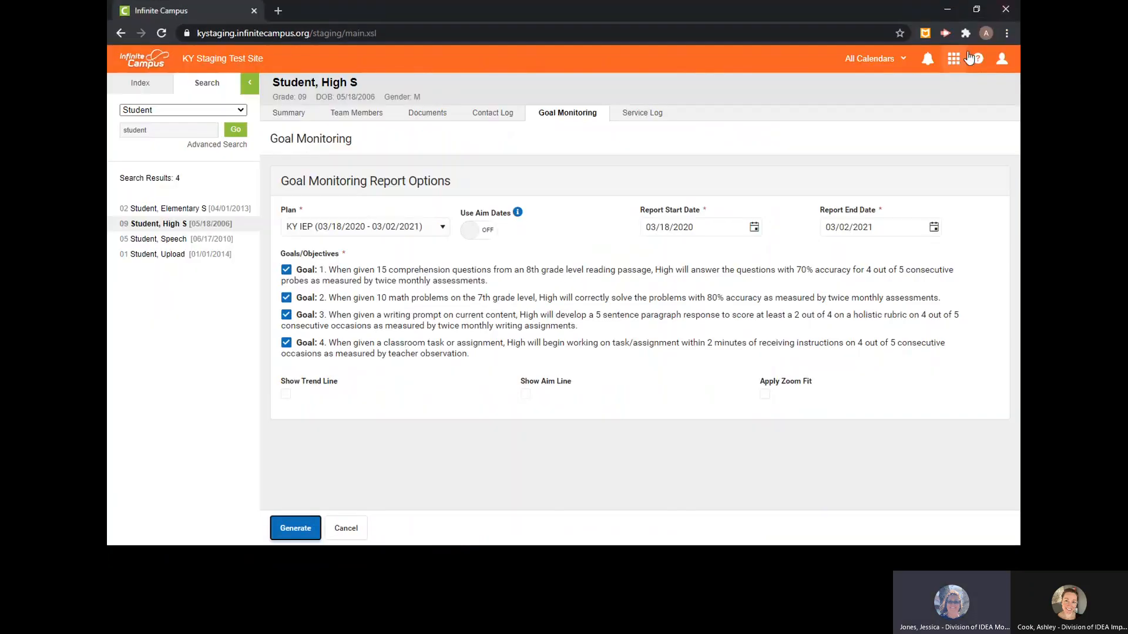
- Enable the trend line and aim line, generate the report, and view both lines on the maximized goal 1 graph before closing it
left_click(285, 394)
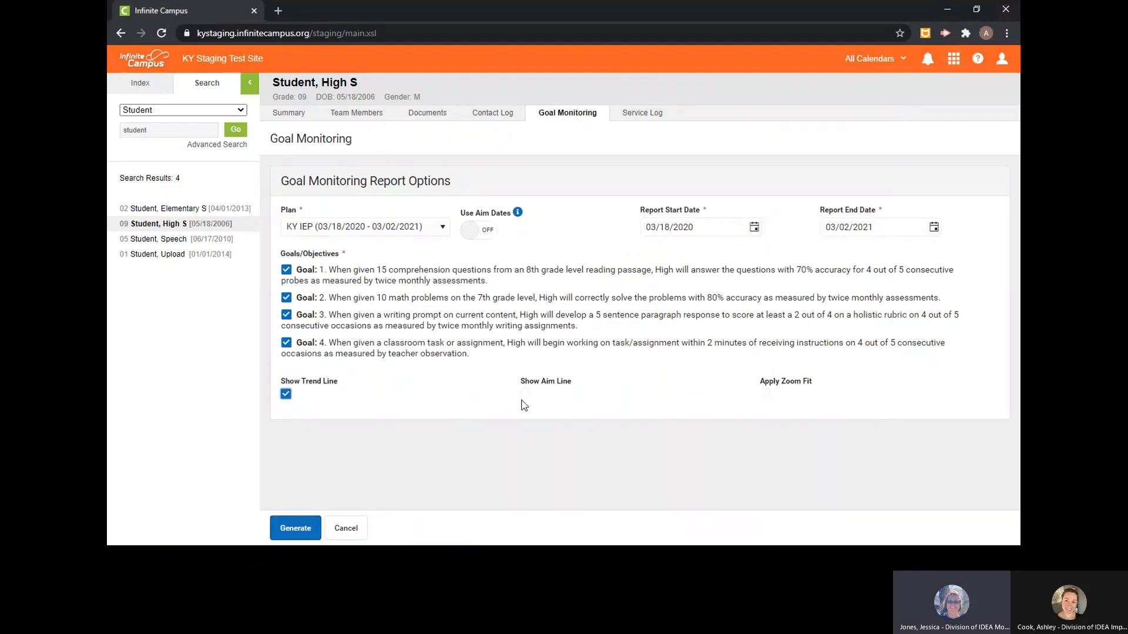
left_click(526, 396)
left_click(310, 527)
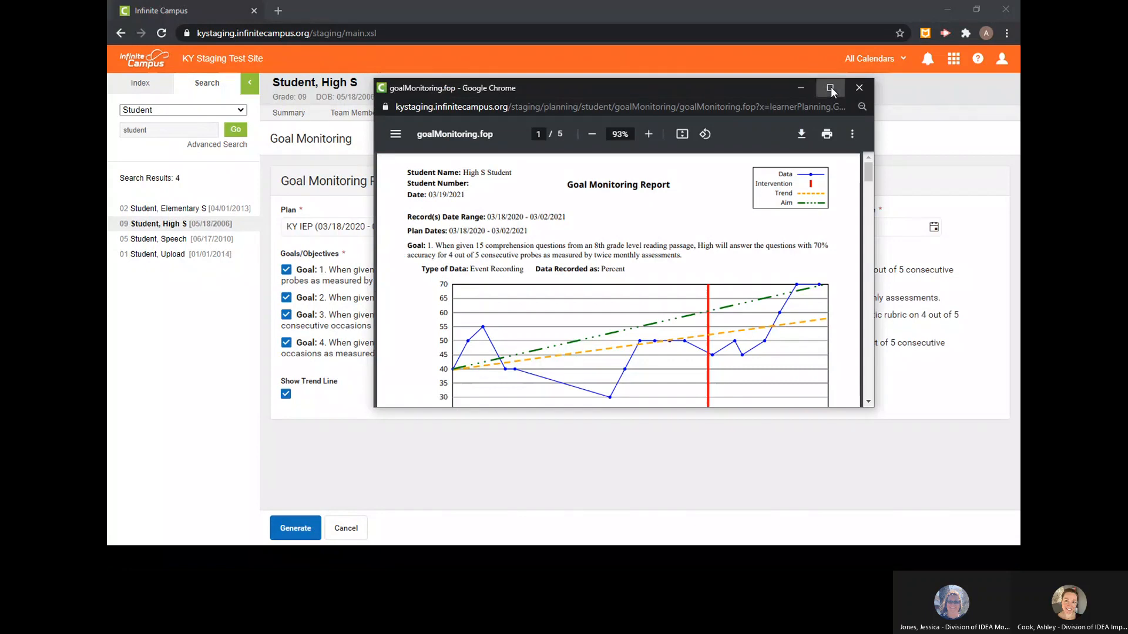
left_click(830, 88)
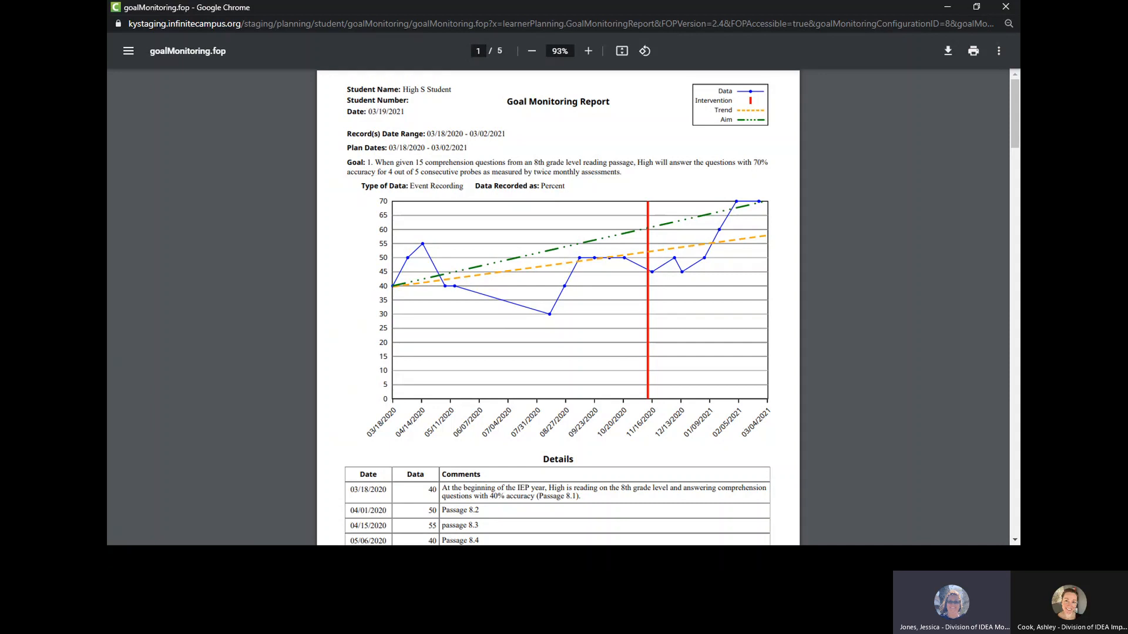
left_click(1006, 10)
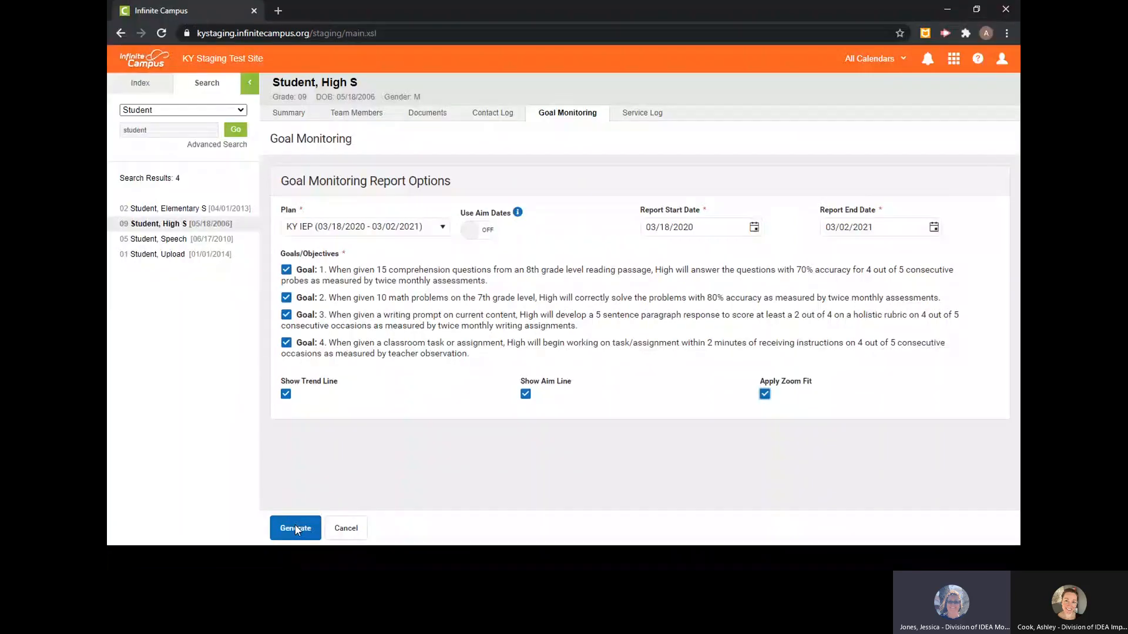
- Generate the report with Apply Zoom Fit, view the maximized goal 1 graph, and close the report
left_click(295, 524)
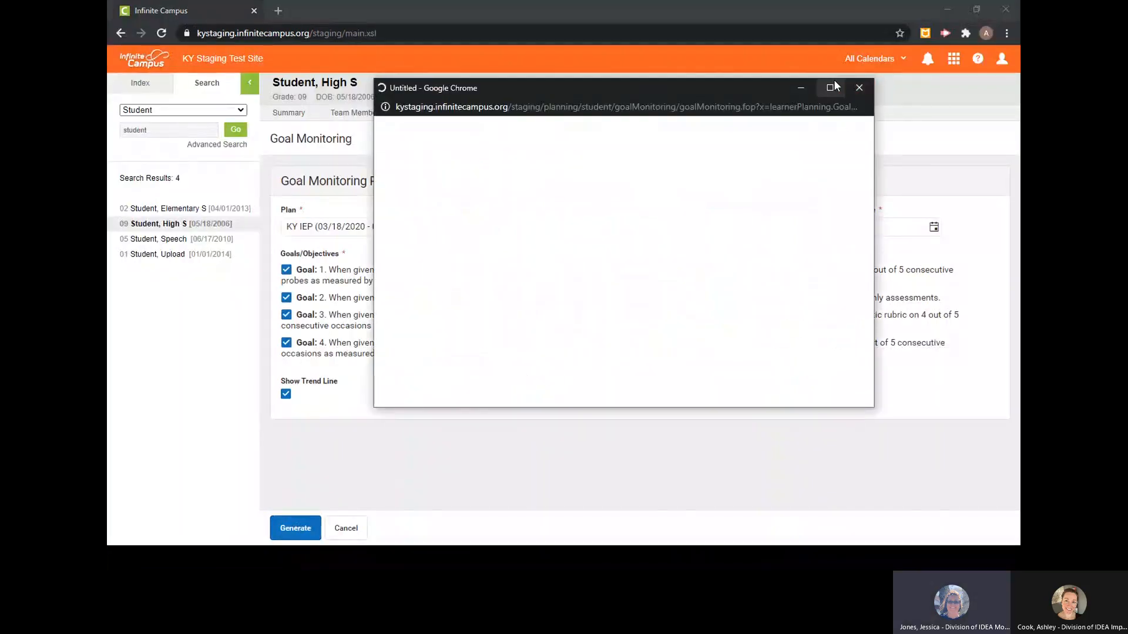
left_click(830, 88)
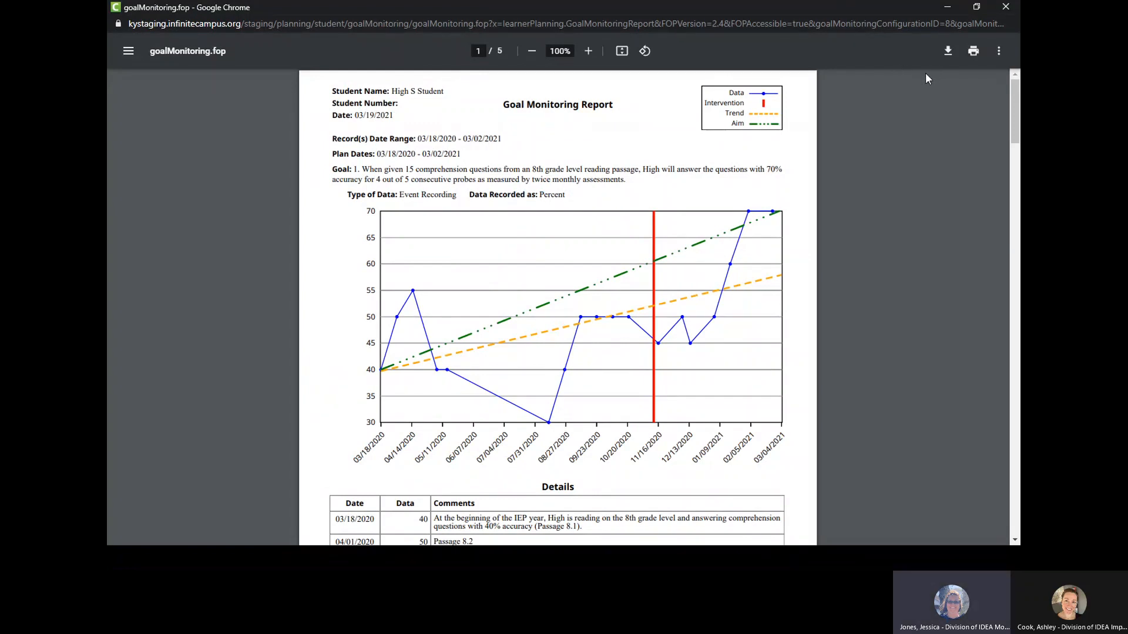
left_click(1006, 11)
left_click(1006, 10)
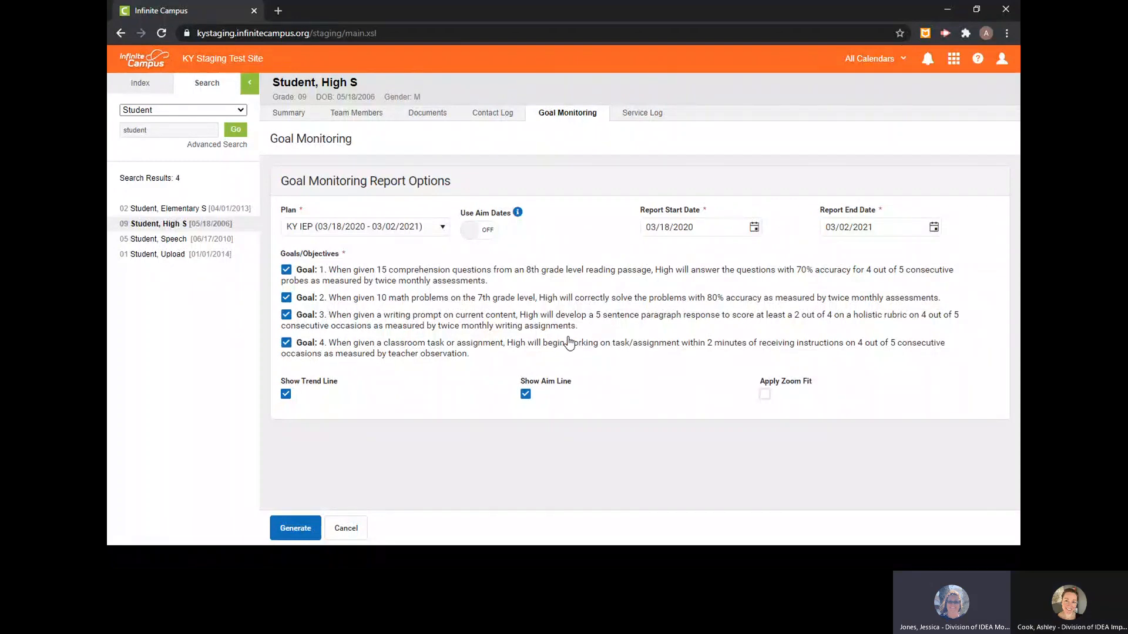
- Generate the report without zoom fit and examine the graphs, data details and intervention entries for goals 1 and 2, closing it when done
left_click(295, 528)
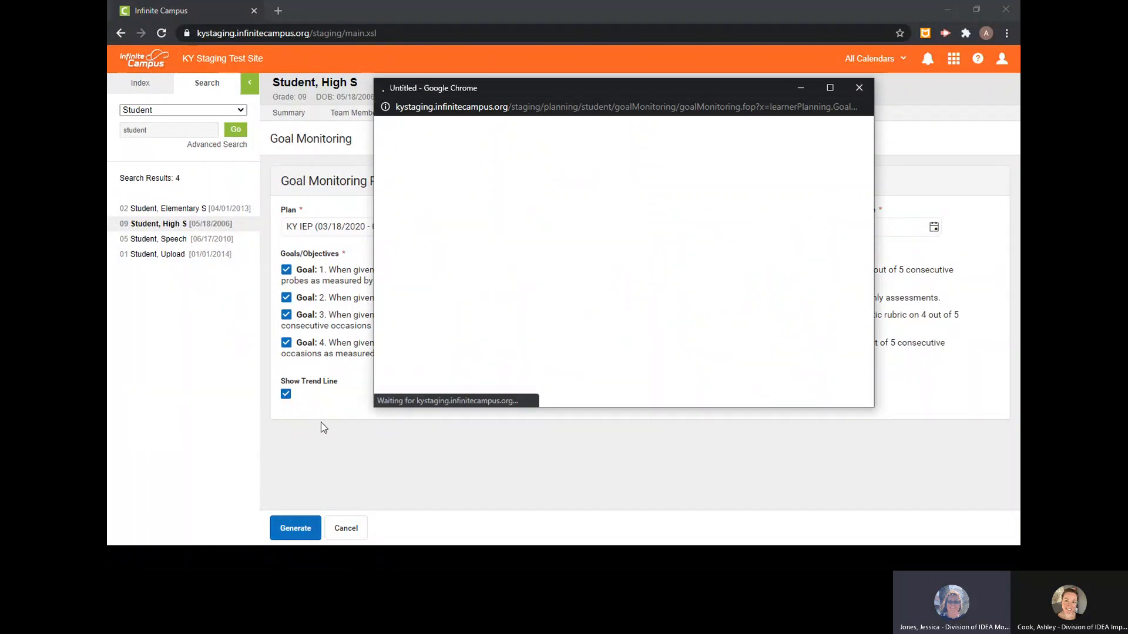
left_click(830, 87)
scroll(822, 215, "down", 18)
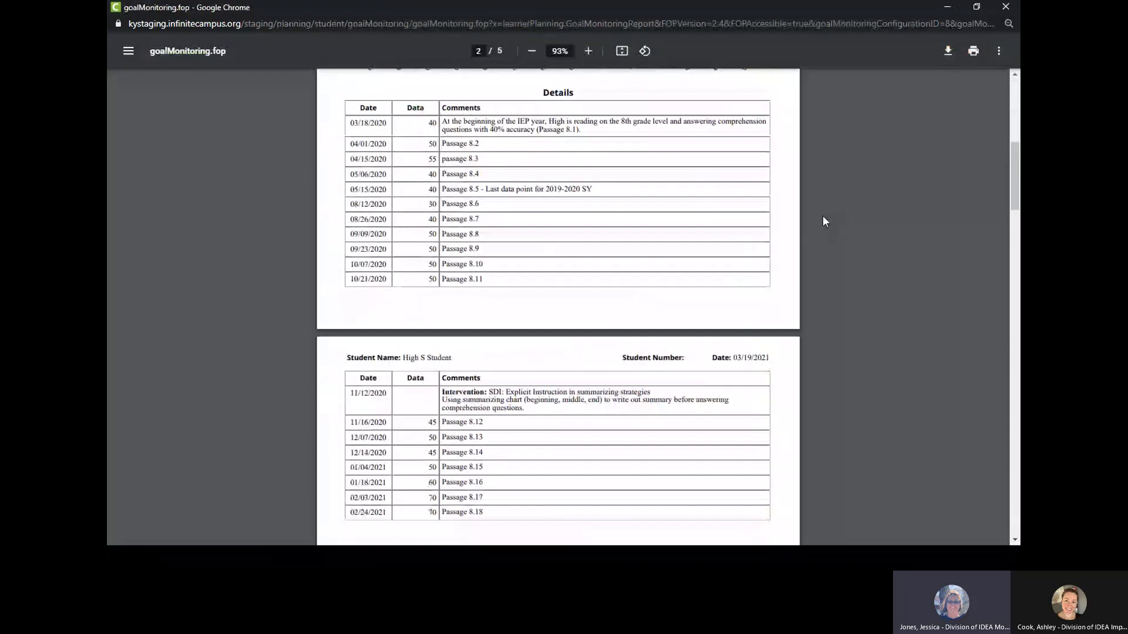
scroll(745, 227, "down", 1)
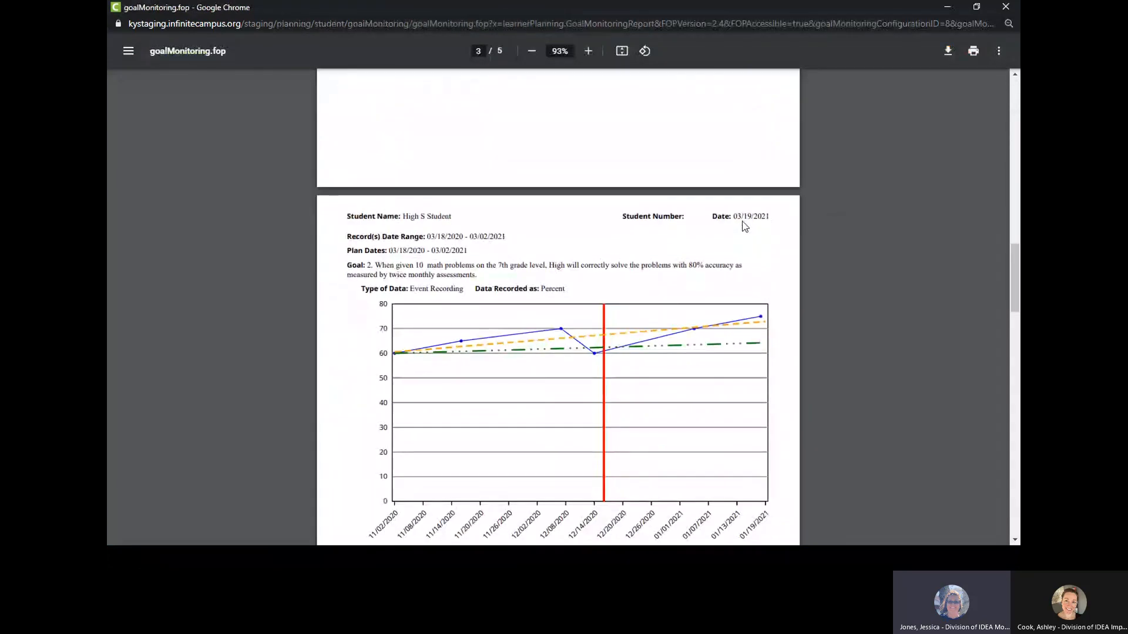
scroll(744, 222, "down", 1)
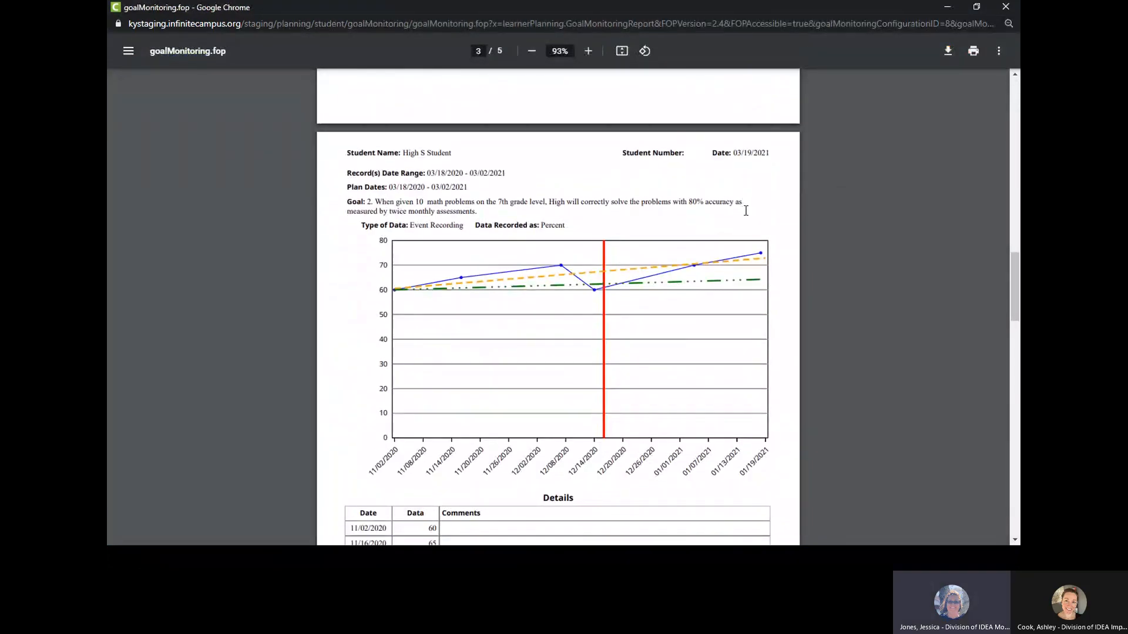
scroll(662, 212, "down", 3)
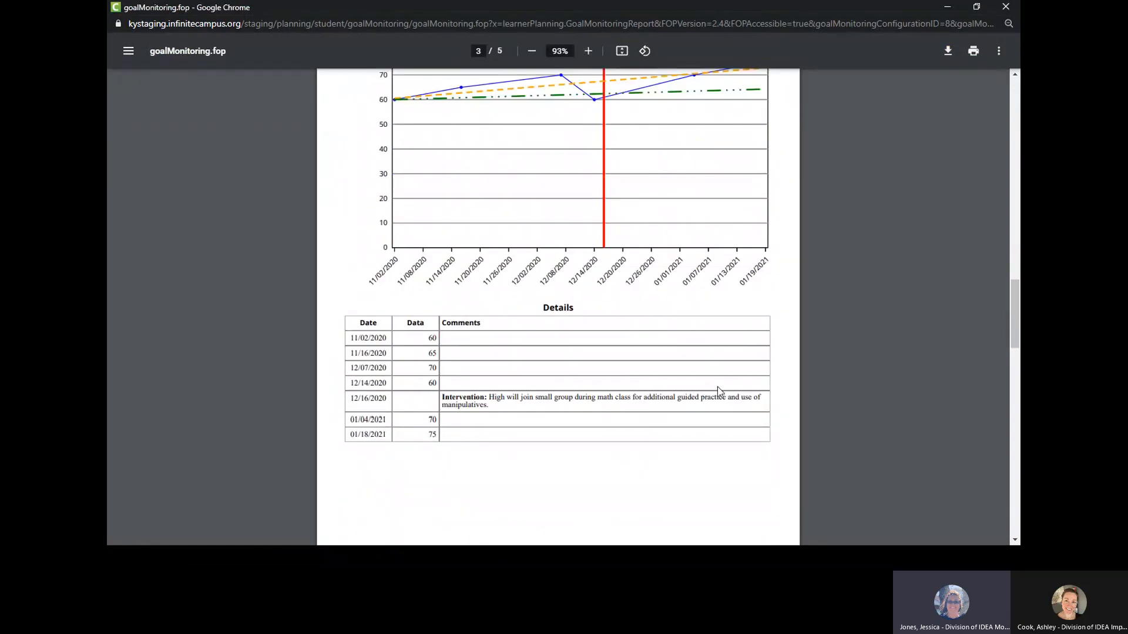
scroll(717, 387, "down", 3)
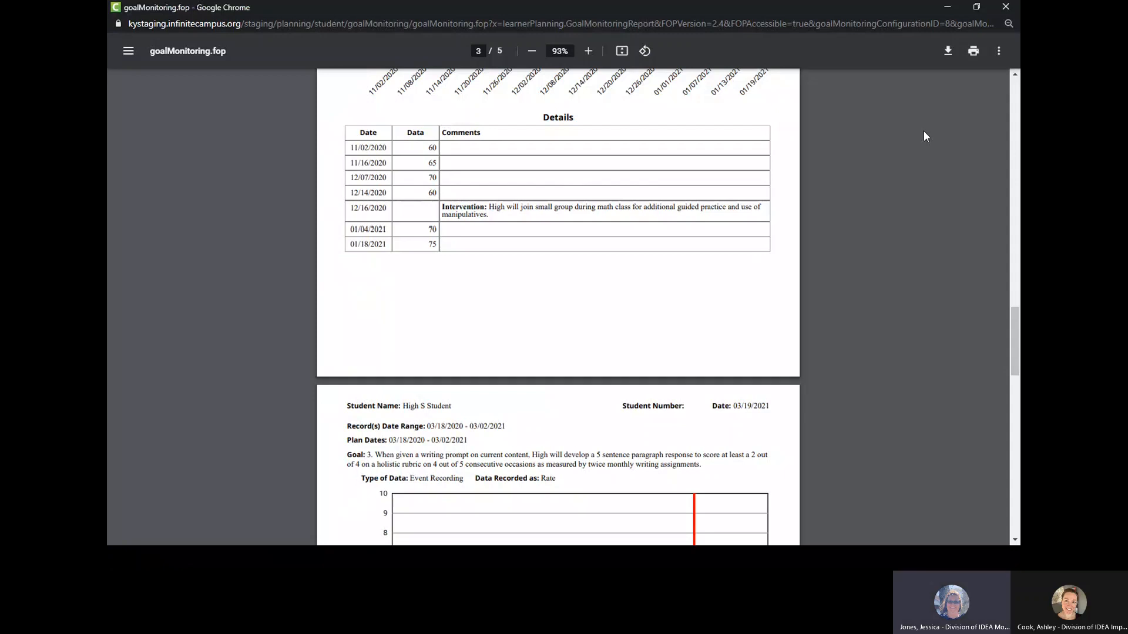
left_click(1005, 7)
- Set up a goal monitoring report for the grade 02 student using KY IEP (03/08/2021 - 03/07/2022) with Use Aim Dates on
left_click(167, 209)
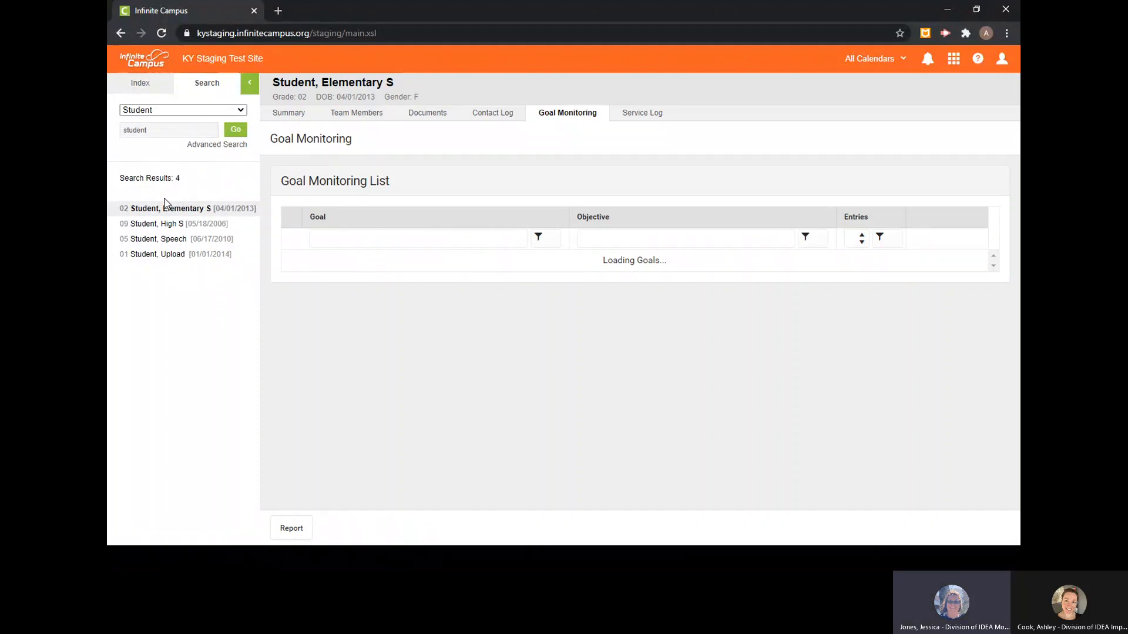
left_click(438, 228)
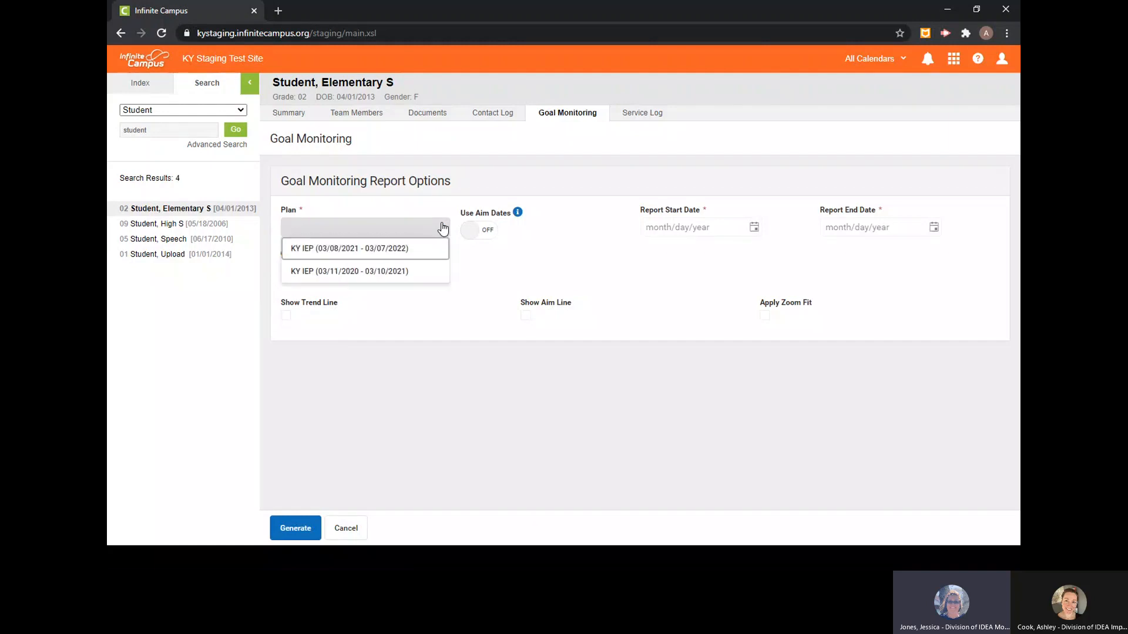
left_click(383, 249)
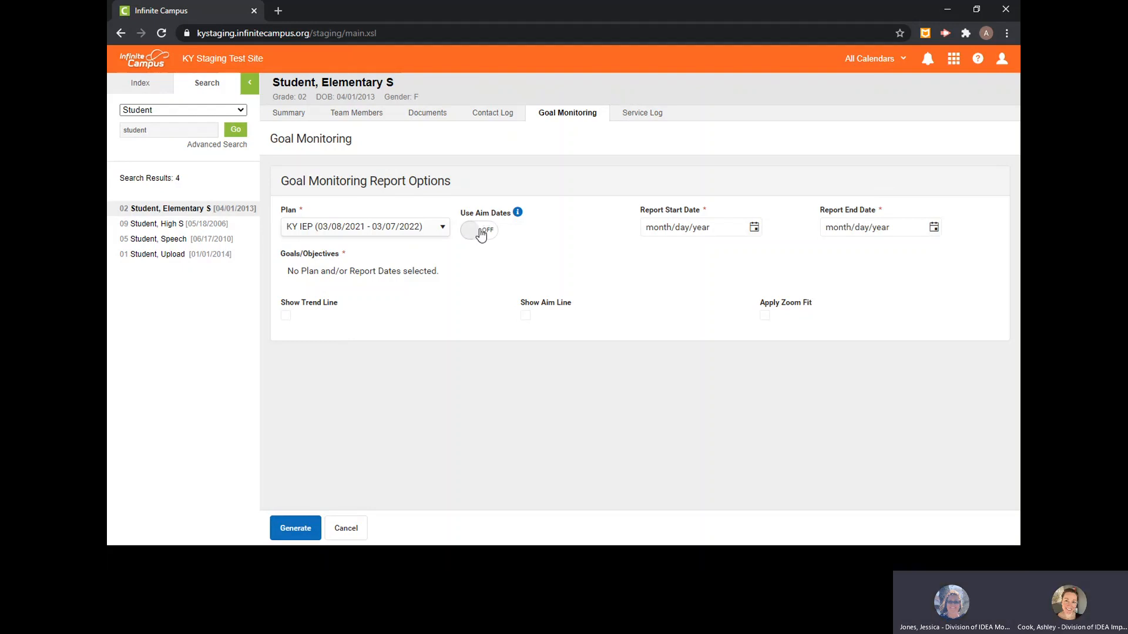
left_click(481, 232)
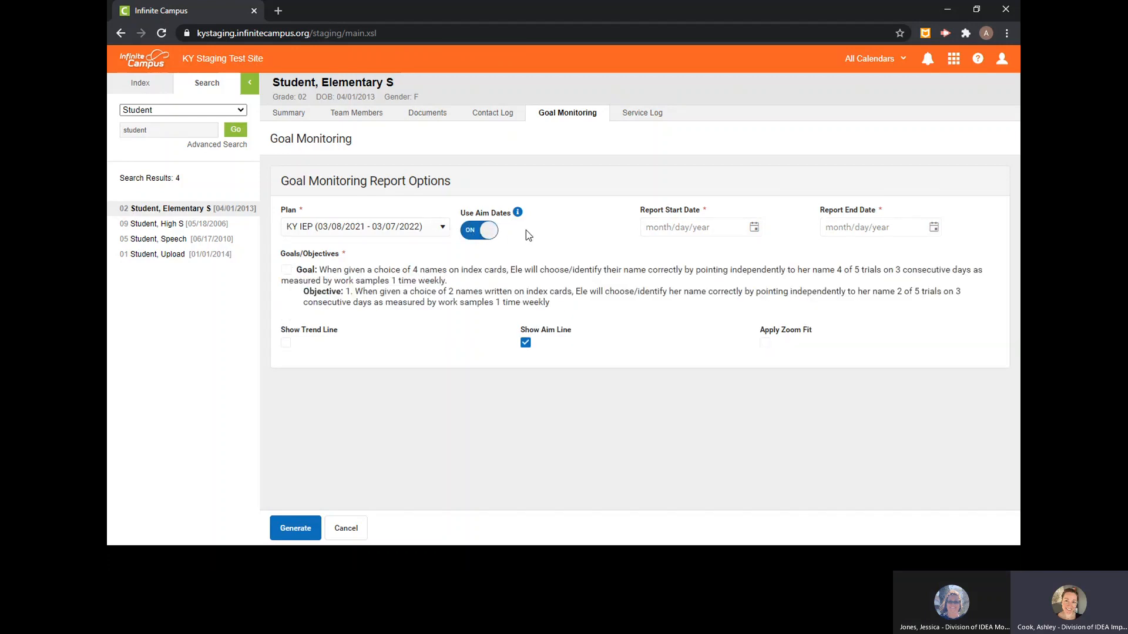
- Generate the aim-date report for the goal with objective 1, examine its graph and details maximized, and close it
left_click(286, 272)
left_click(292, 530)
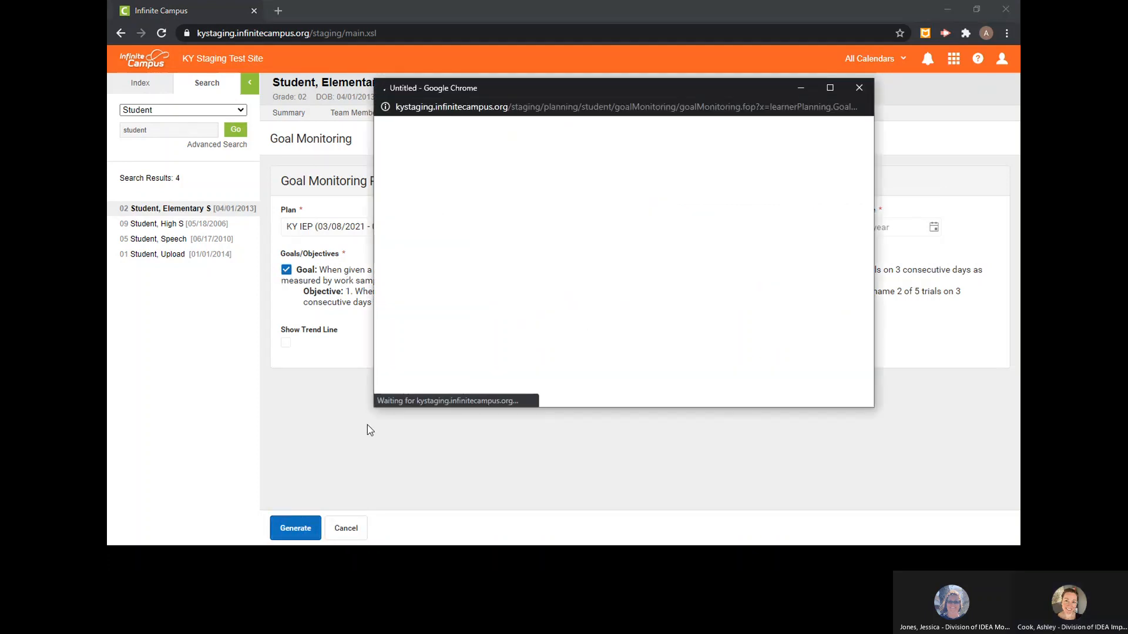
left_click(830, 88)
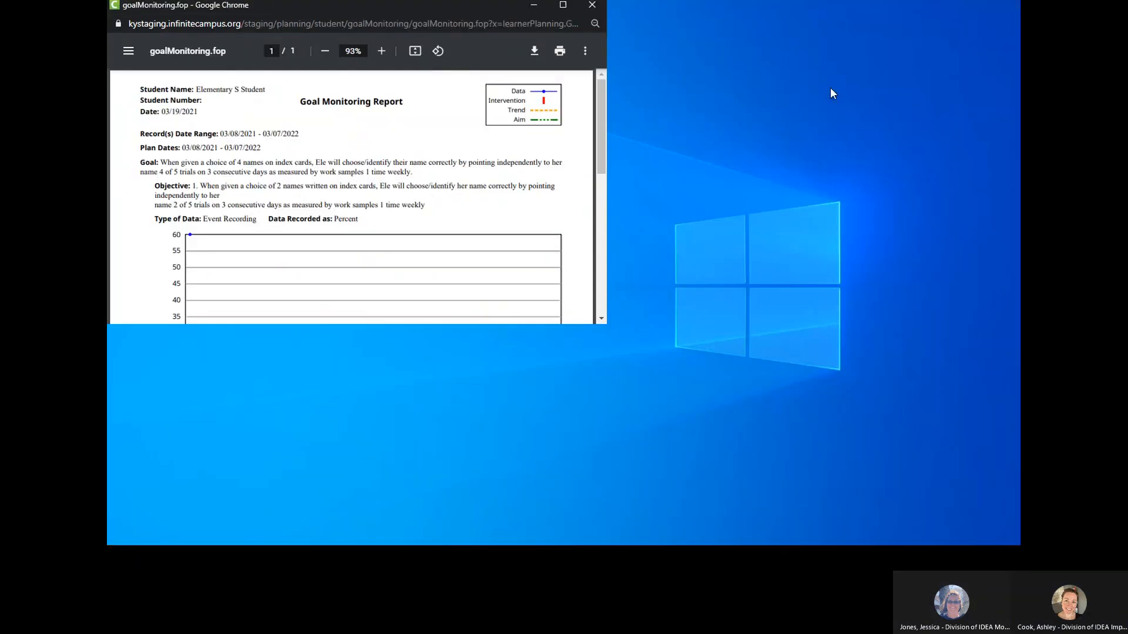
scroll(685, 259, "down", 3)
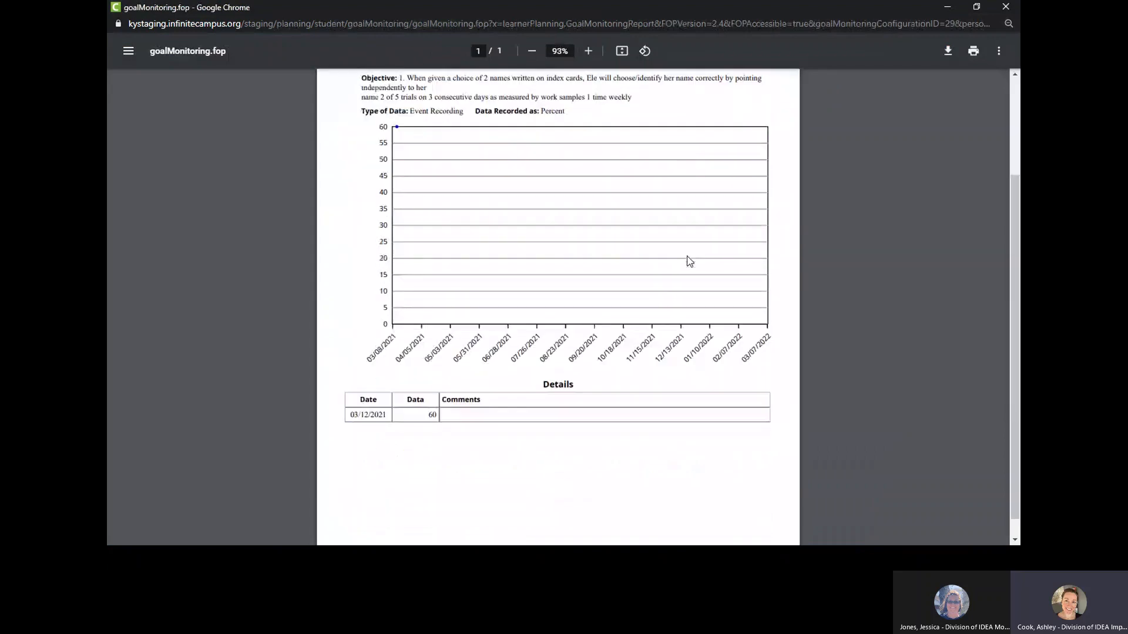
left_click(1002, 7)
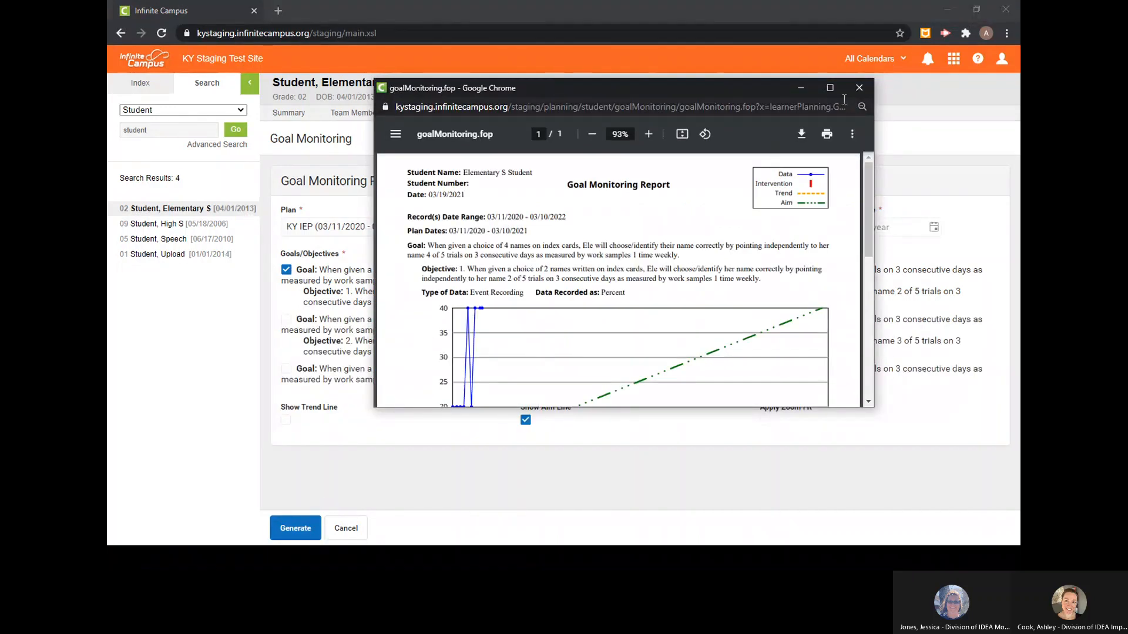
- Generate the aim-date report for objective 1 of KY IEP (03/11/2020 - 03/10/2021), view its graph maximized, and close it
left_click(828, 89)
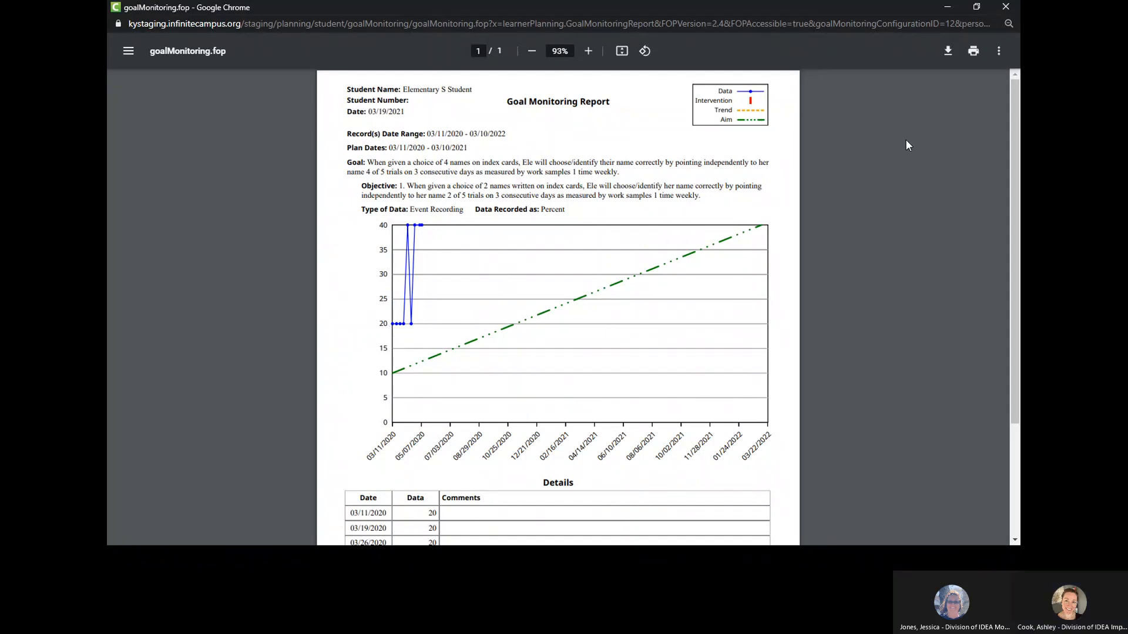
left_click(1005, 12)
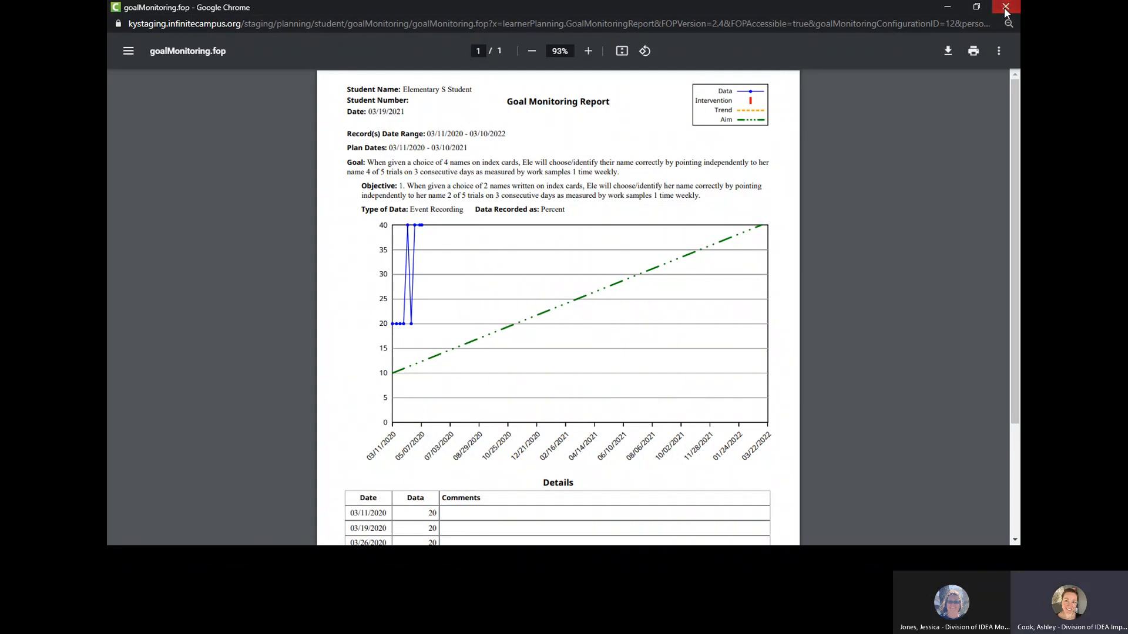
left_click(1006, 8)
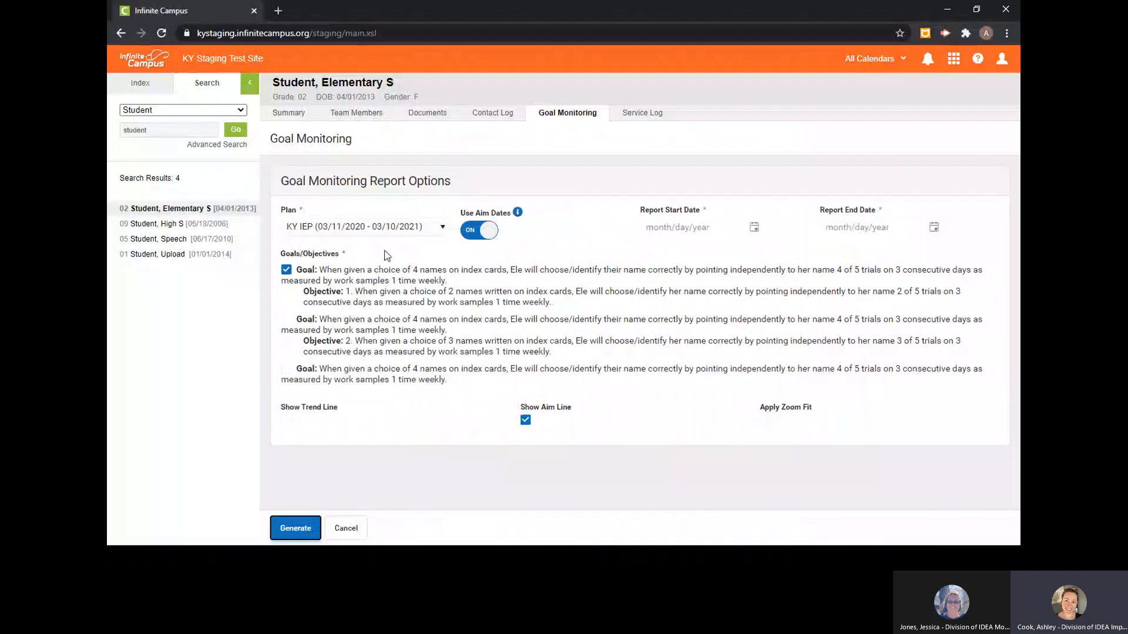
- Add a goal monitoring record for the grade 09 student under KY IEP (03/03/2021 - 03/02/2022) for the 80% reading comprehension goal
left_click(164, 228)
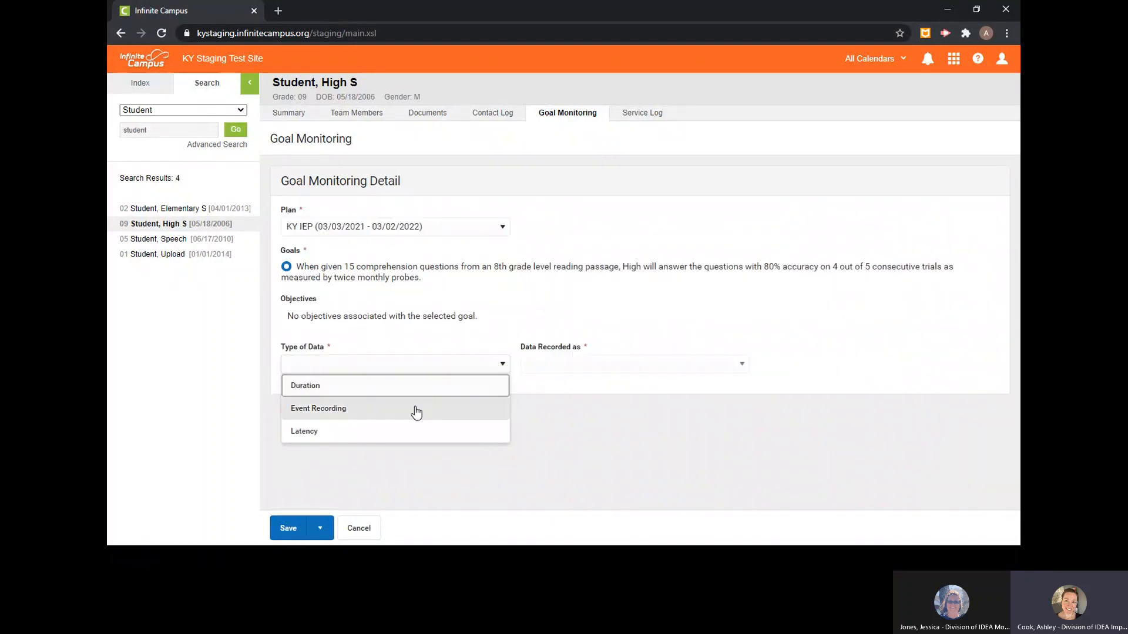
left_click(415, 406)
left_click(572, 375)
left_click(580, 407)
left_click(285, 528)
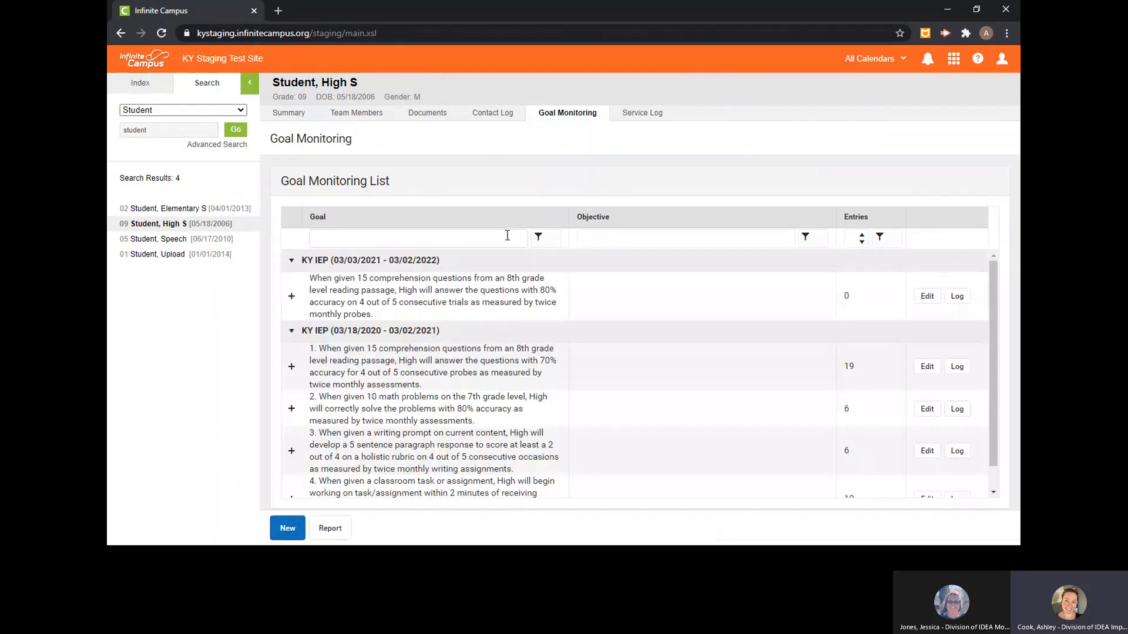
- Filter the grade 09 student's goals by "reading" and the grade 02 student's objectives by "1."
left_click(508, 236)
type("reading")
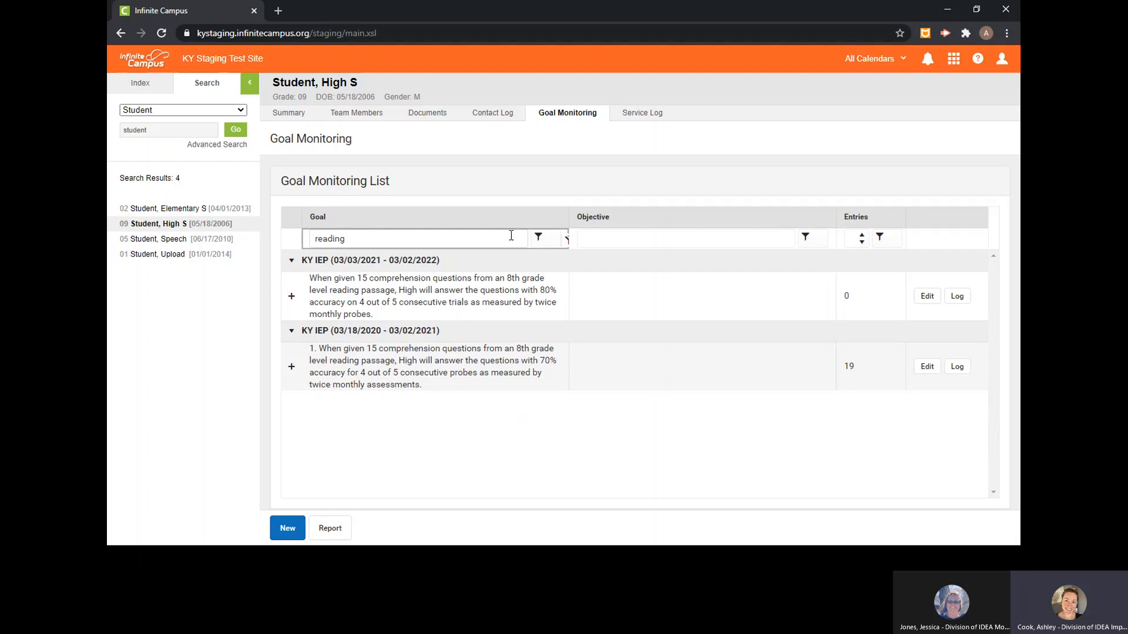
left_click(159, 211)
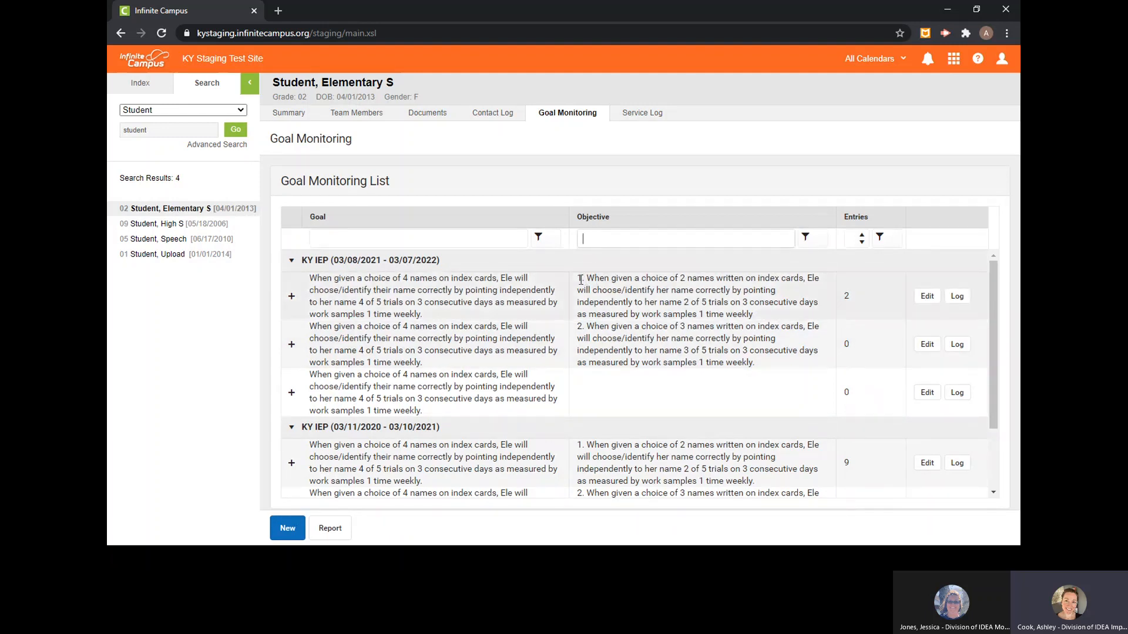
type("1.")
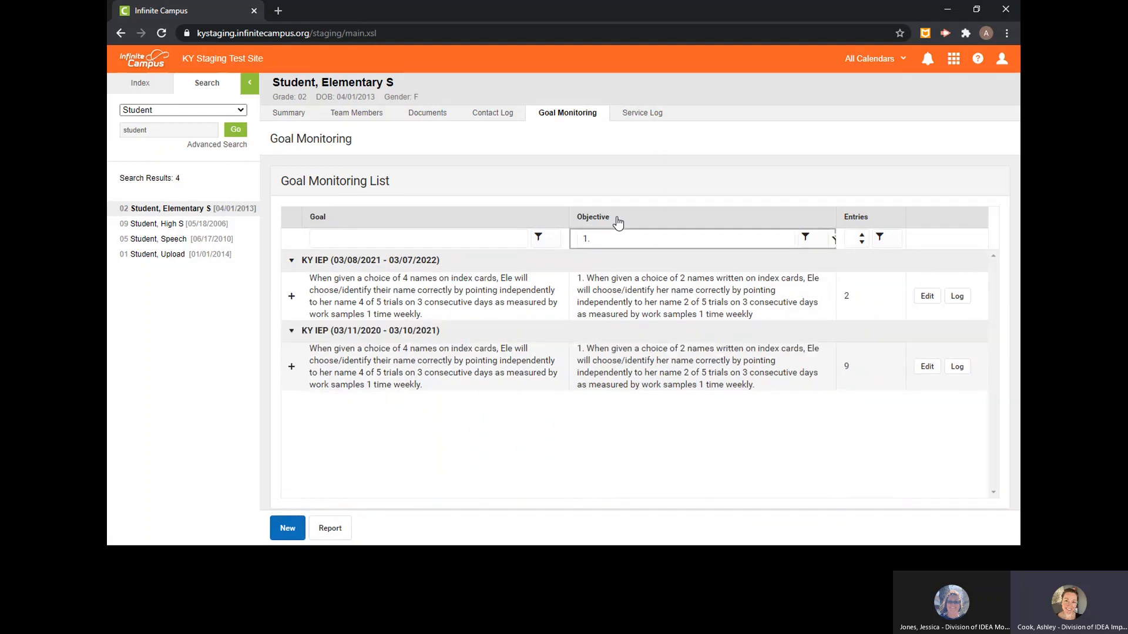